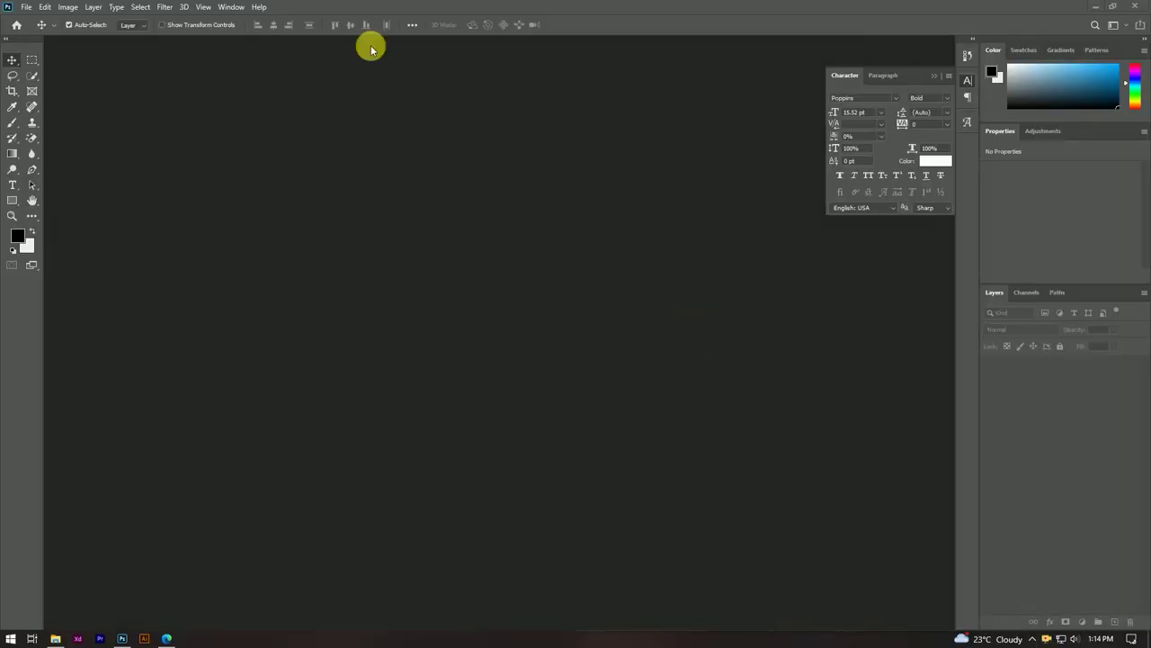
- Create a blank white 1200 × 1600 px, 300 ppi RGB document and fit it in the window
click(26, 9)
click(77, 18)
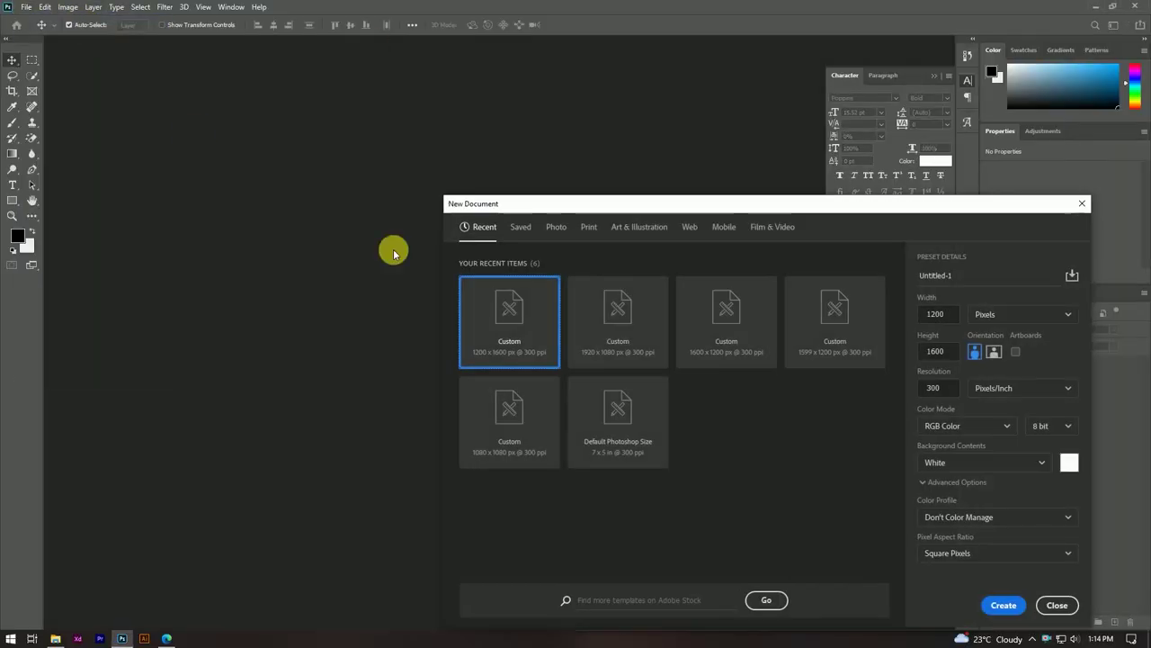
click(1006, 605)
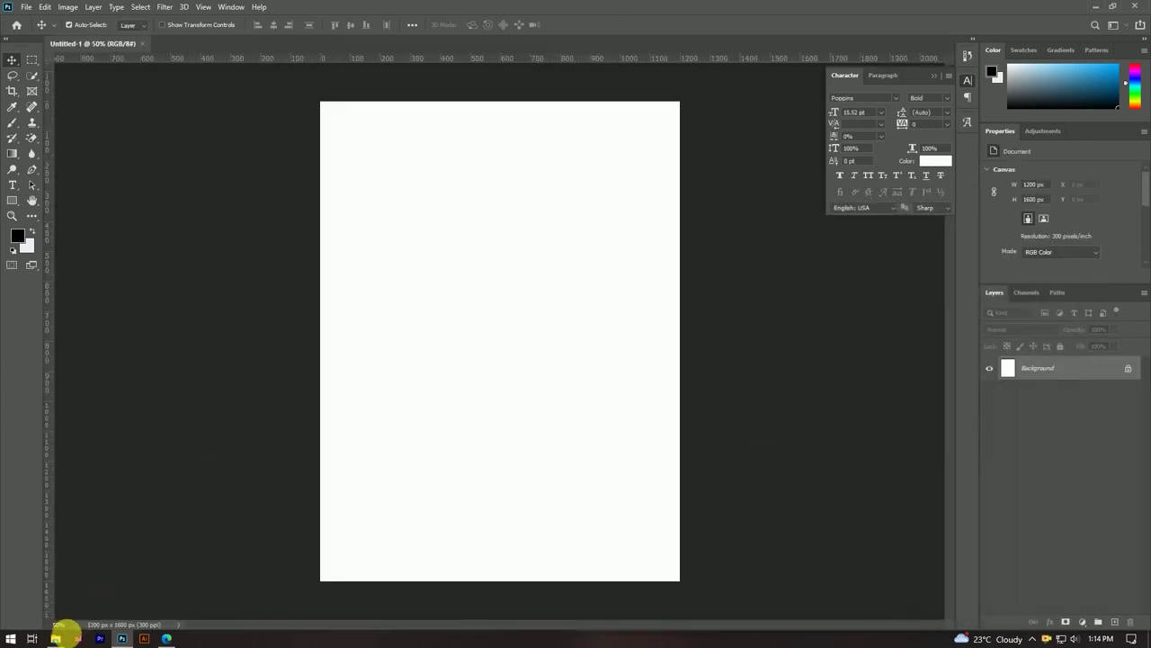
key(ctrl+0)
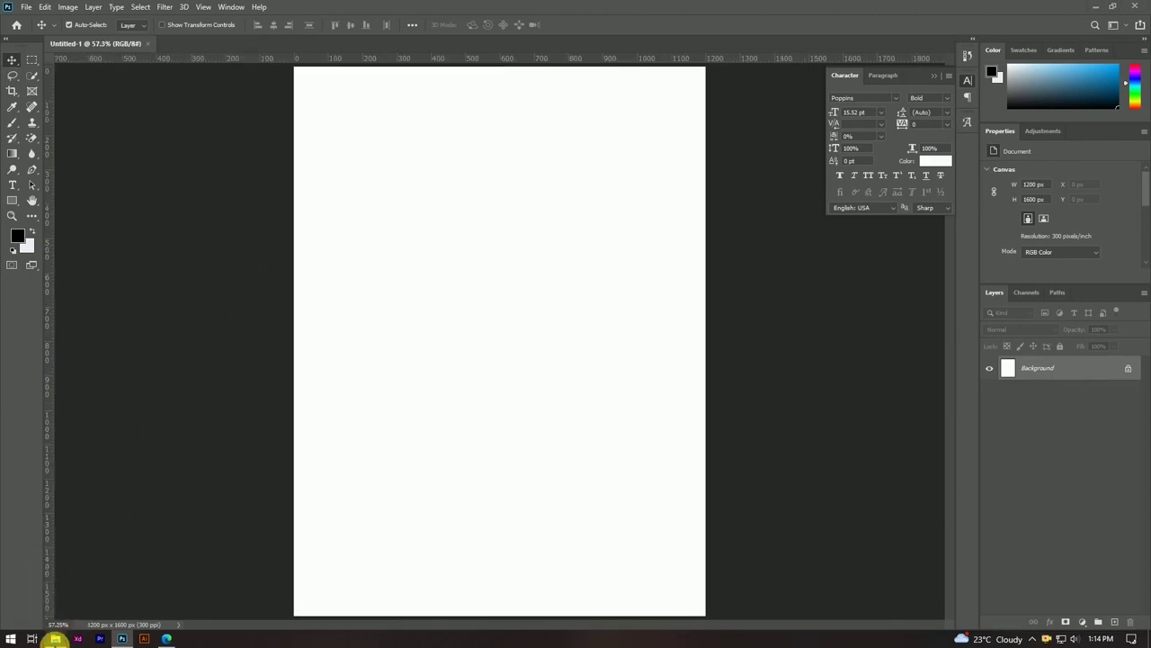
- Place Sea.jpg into the document and scale it to fill the whole canvas
click(55, 638)
drag(788, 133, 501, 295)
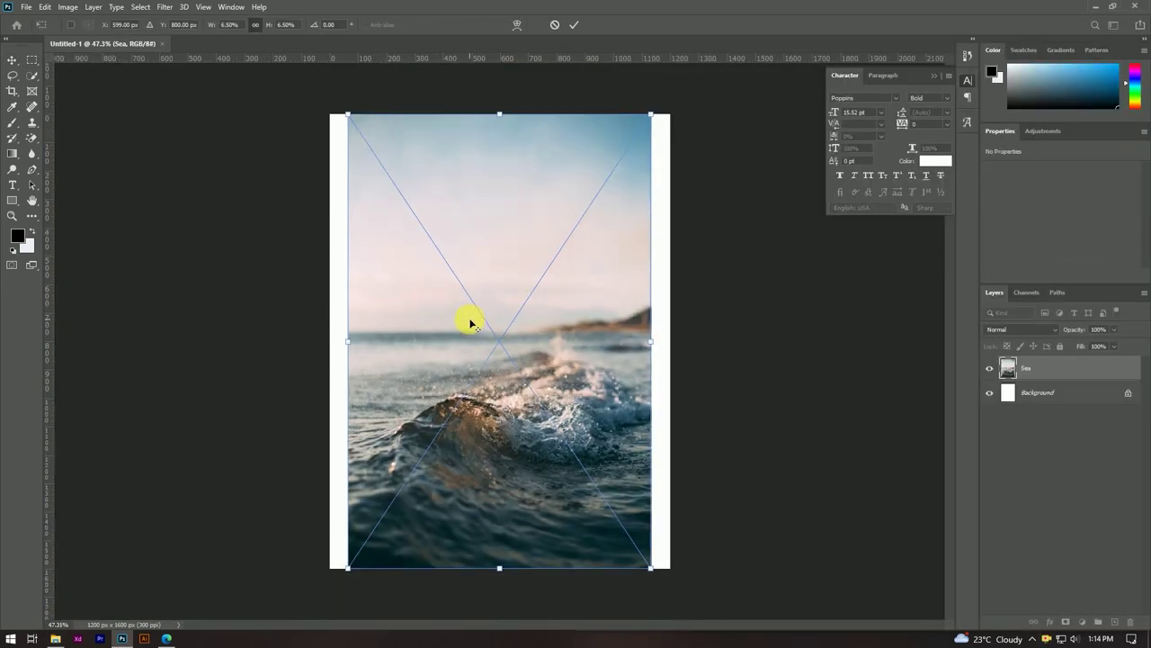
drag(636, 343, 655, 345)
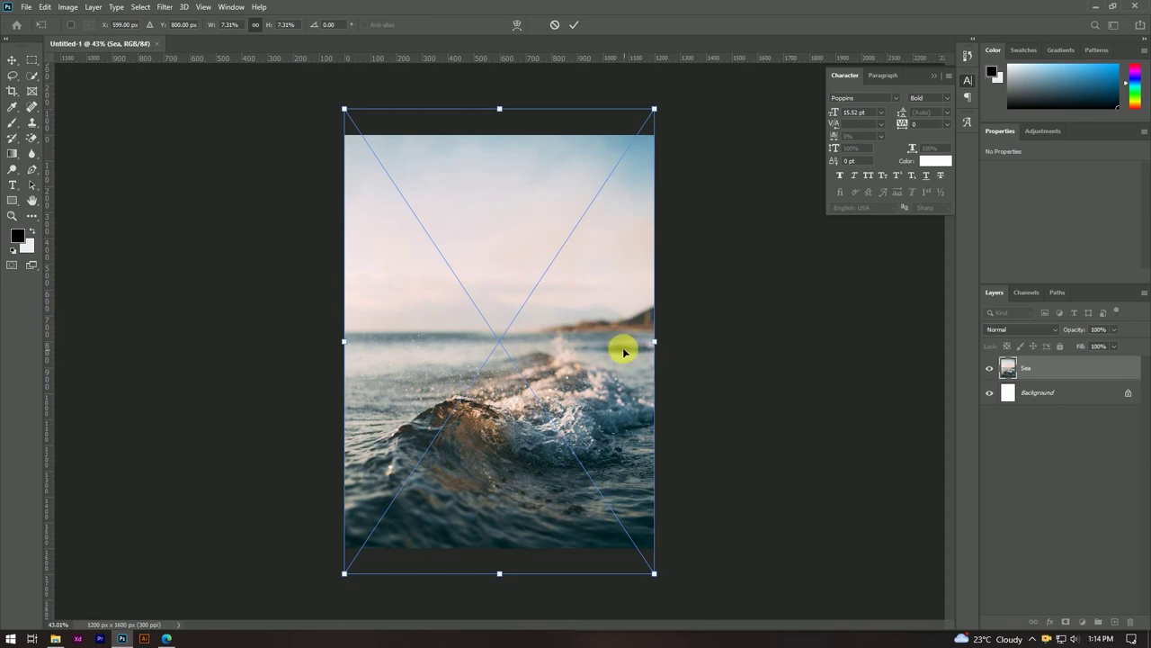
drag(624, 353, 623, 360)
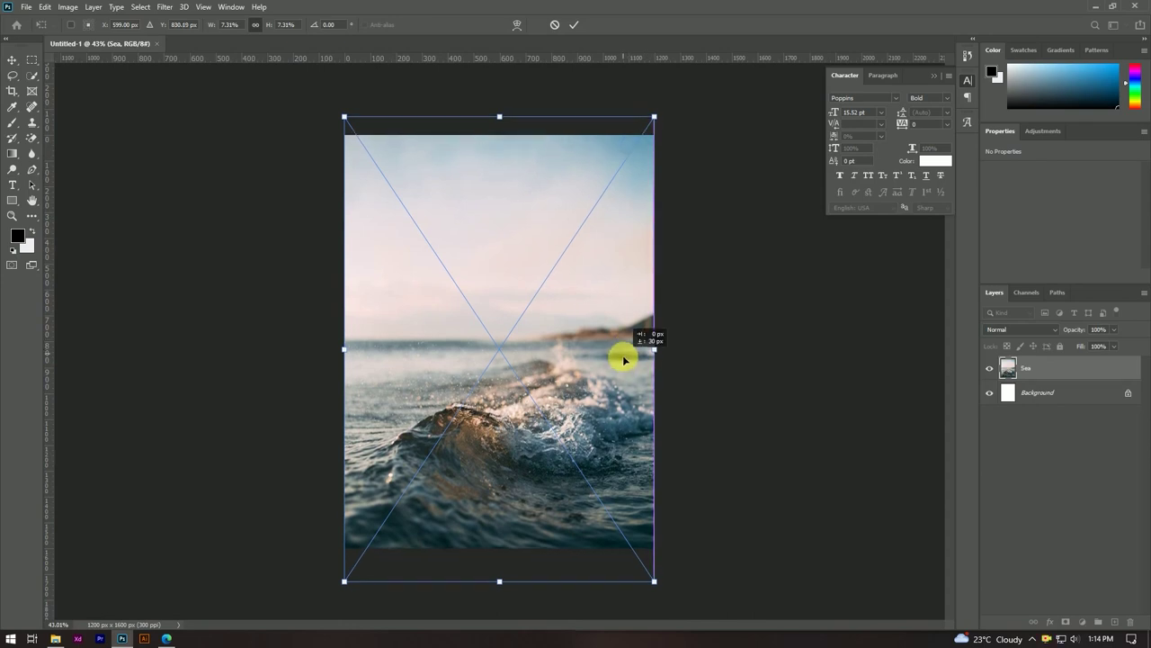
drag(616, 289, 616, 288)
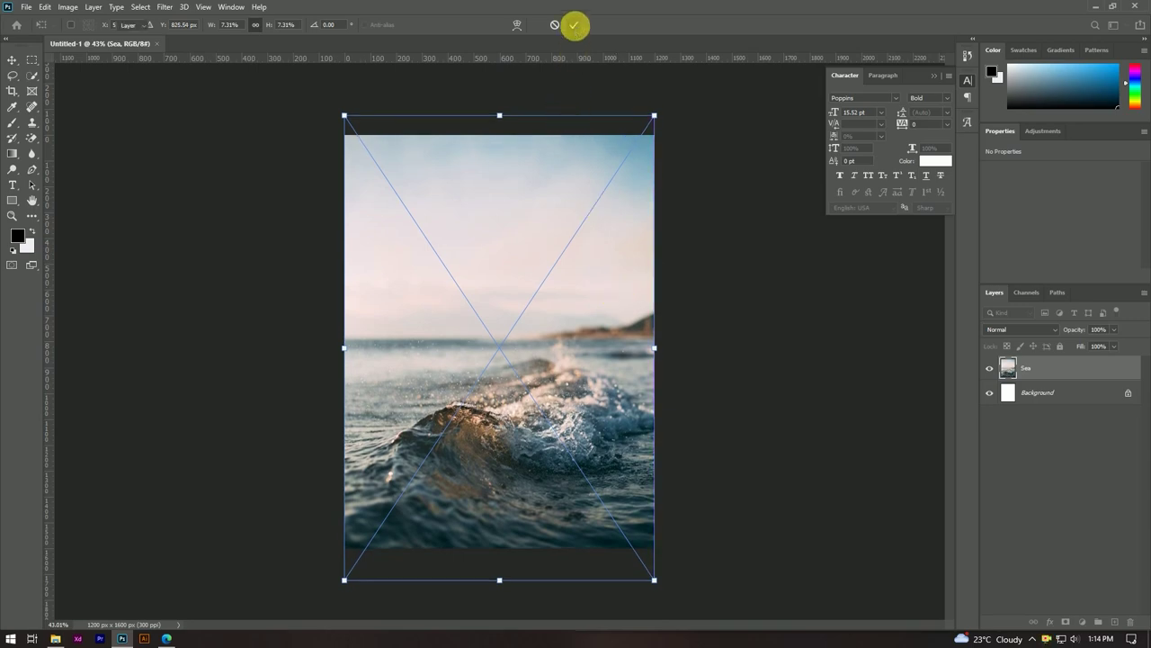
key(Return)
alt+scroll(598, 413, up, 3)
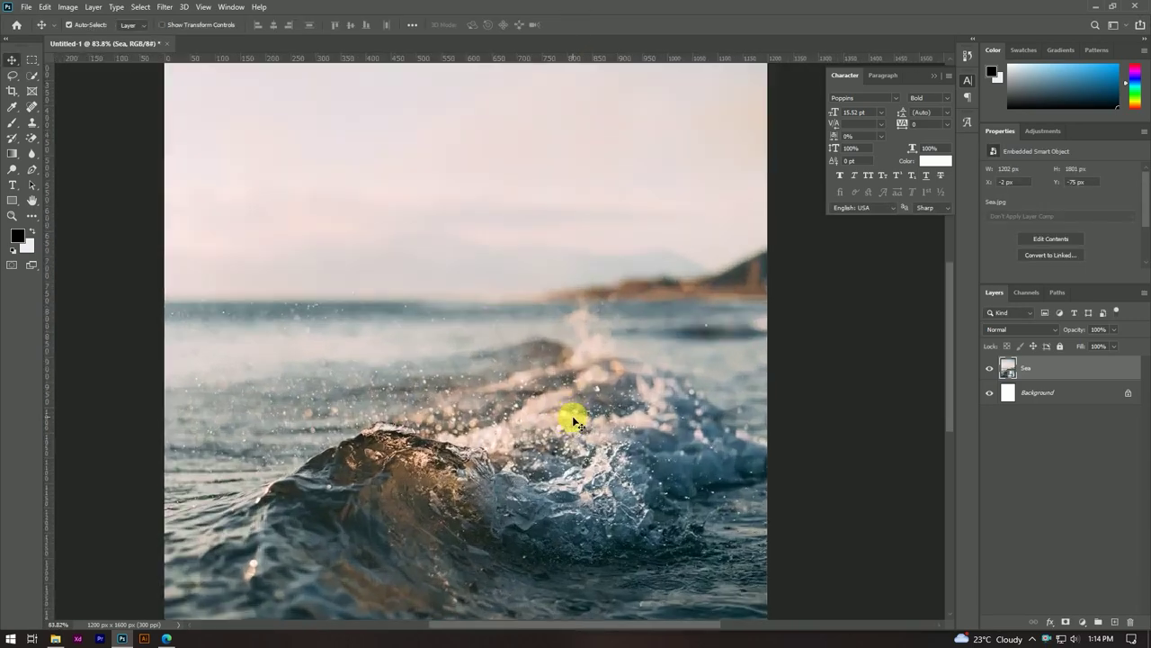
alt+scroll(572, 415, down, 2)
alt+scroll(589, 342, down, 2)
alt+scroll(589, 342, up, 1)
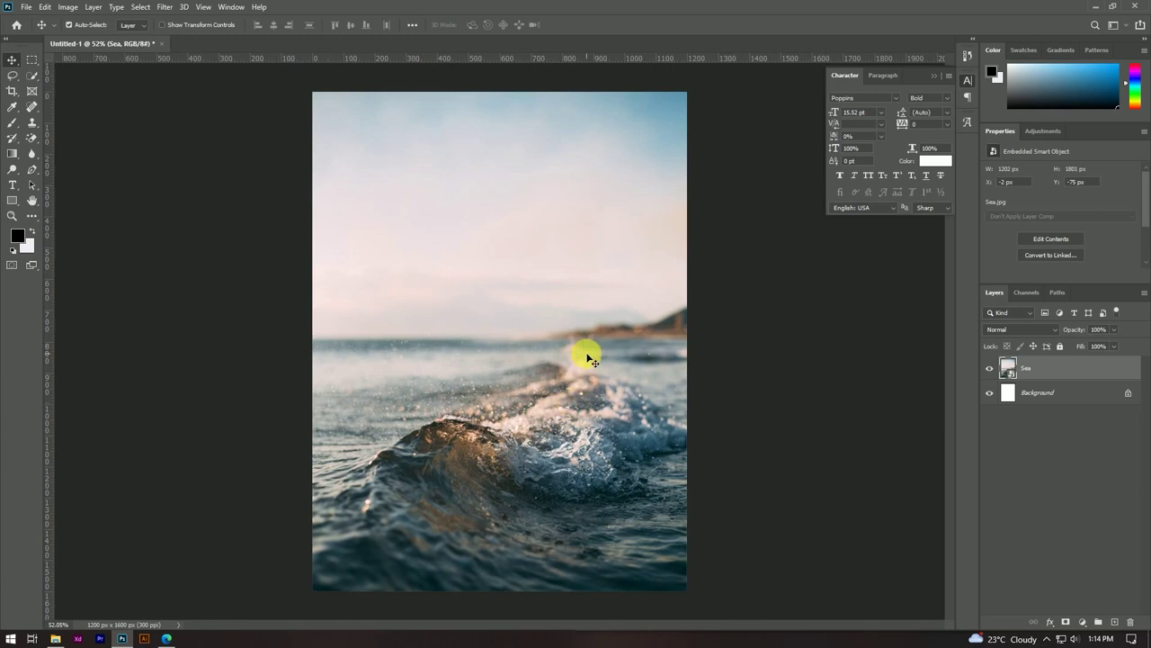
alt+scroll(589, 358, down, 1)
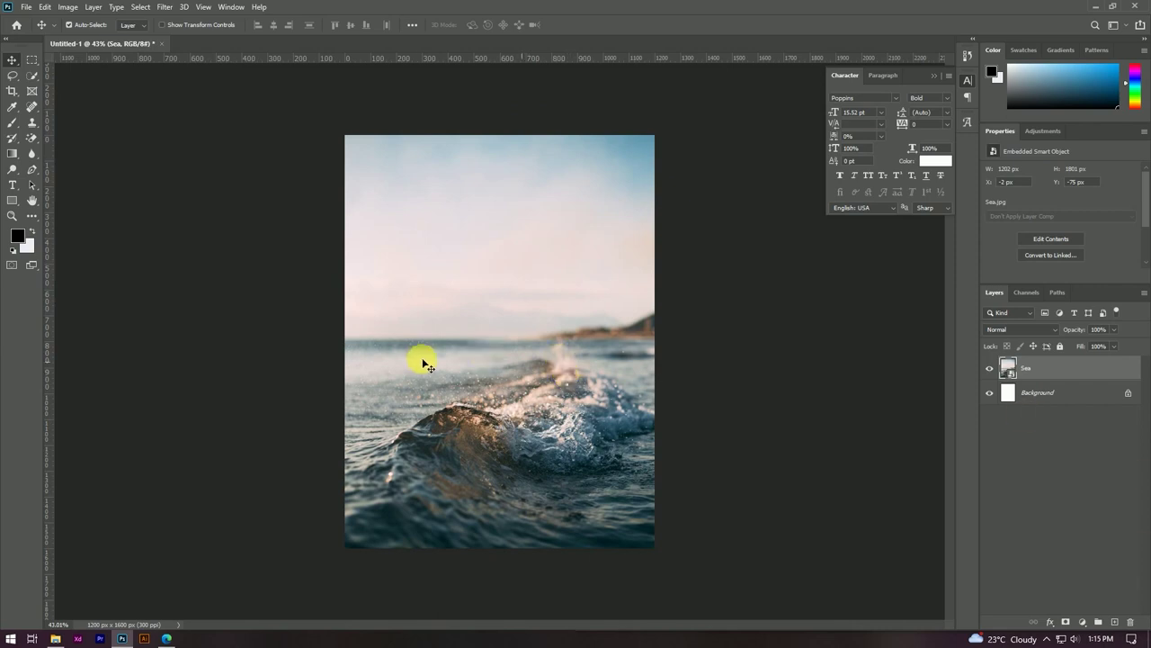
- Place Mermaid.png into the document as a new layer above Sea
click(55, 639)
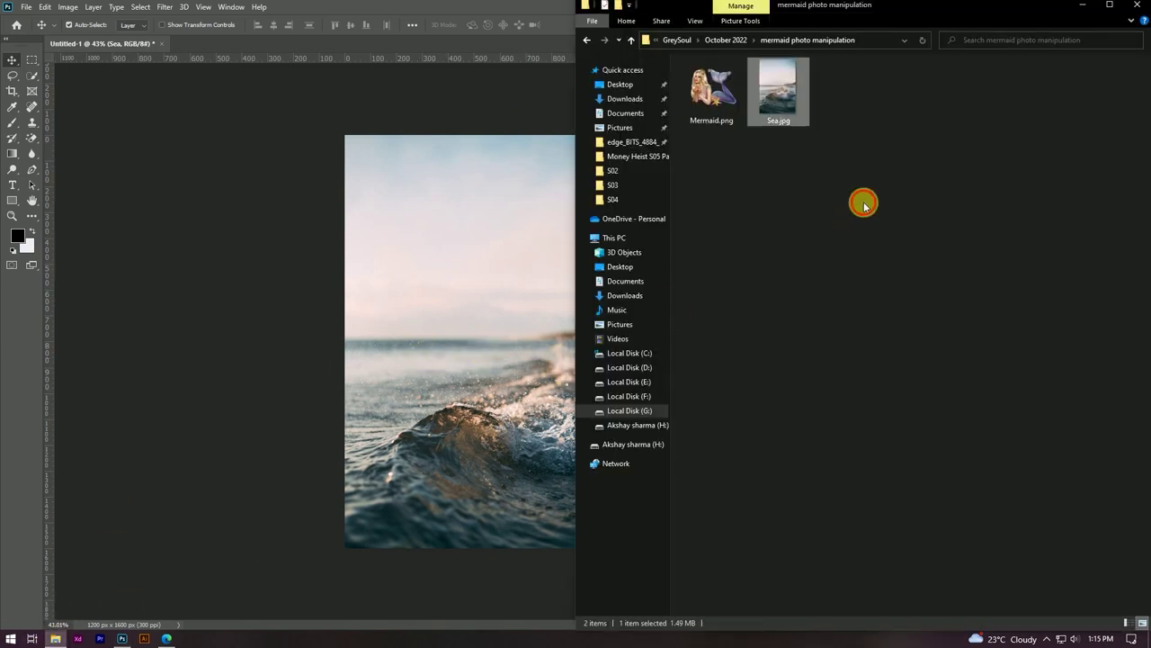
click(719, 108)
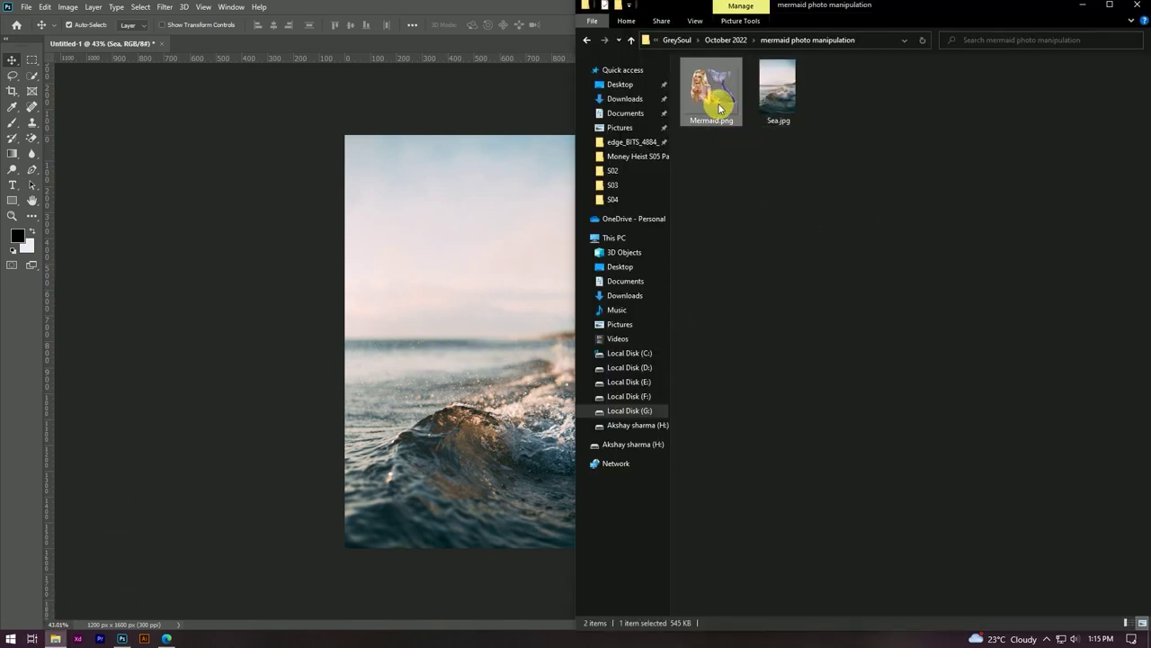
drag(719, 103, 500, 256)
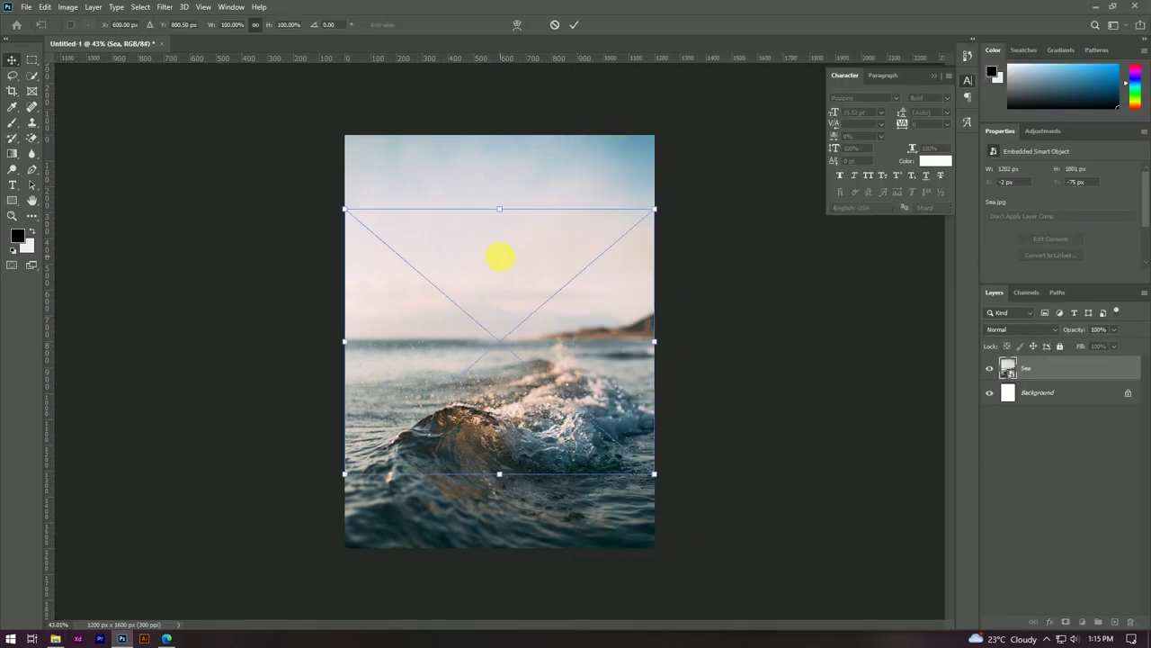
click(572, 27)
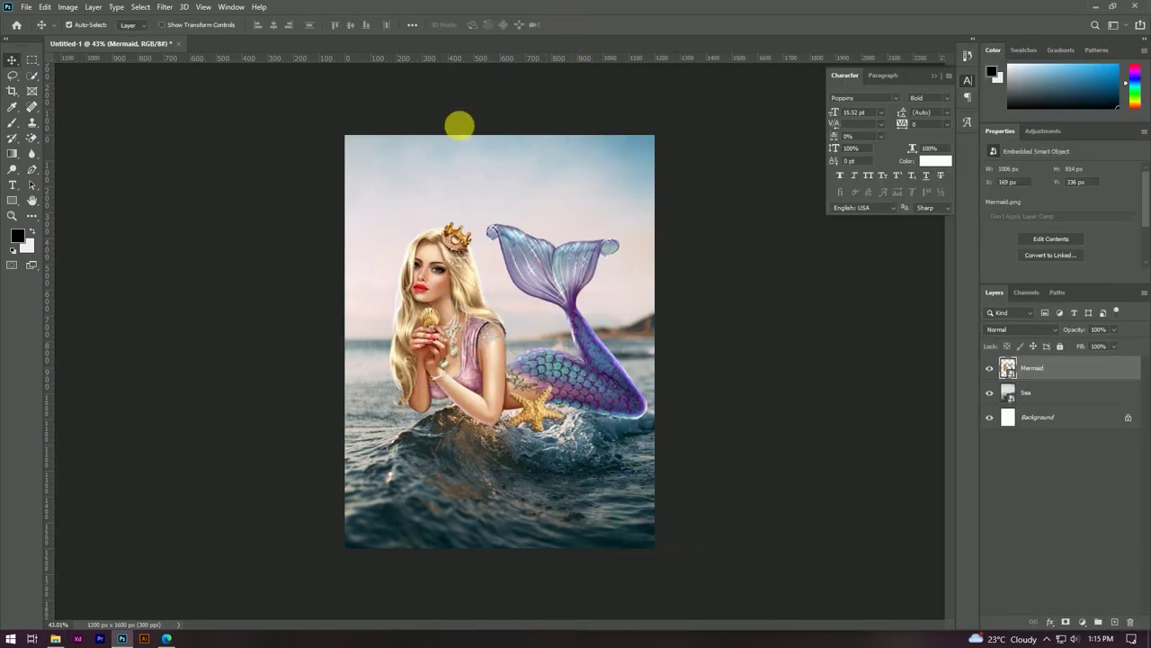
scroll(457, 345, up, 2)
scroll(547, 387, up, 2)
scroll(547, 377, down, 2)
scroll(527, 314, down, 1)
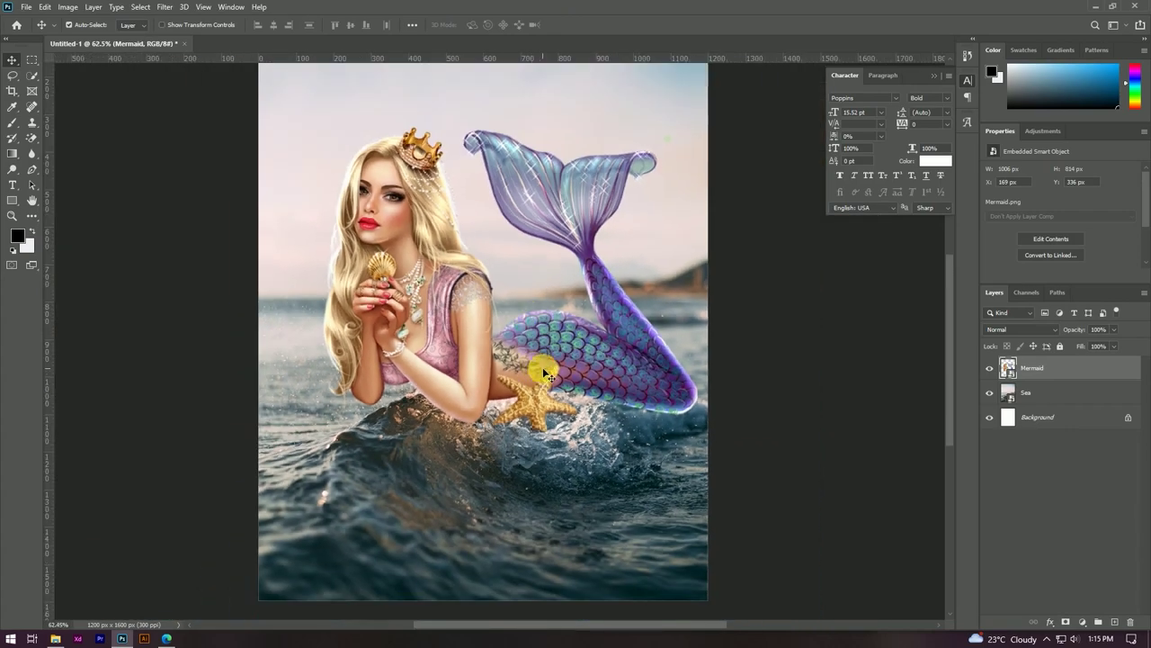
- Move the Mermaid layer lower so she sits in the waves
key(ctrl+t)
drag(542, 366, 545, 399)
click(570, 28)
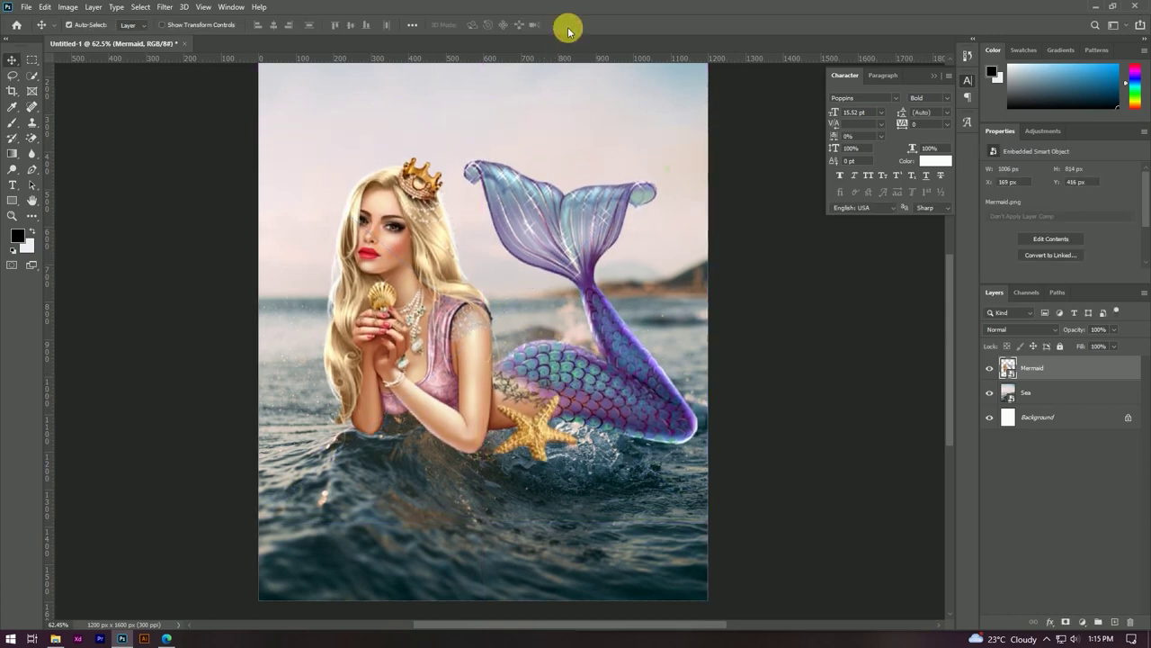
scroll(531, 281, down, 3)
scroll(545, 288, up, 3)
scroll(546, 288, up, 2)
scroll(531, 270, down, 3)
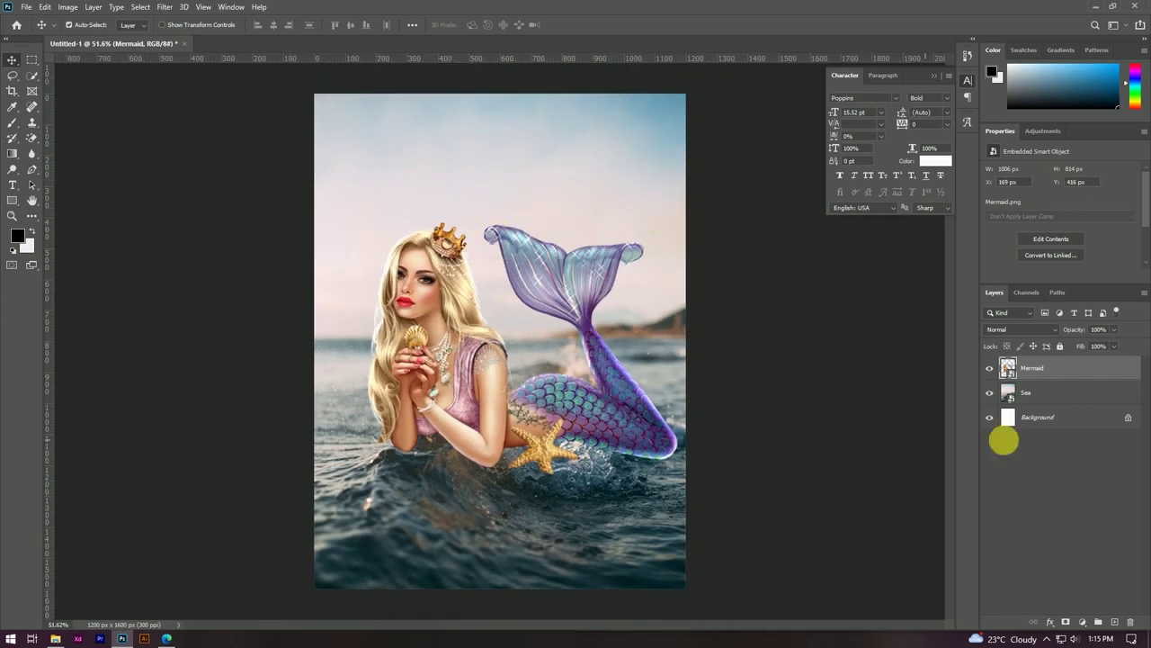
click(1053, 394)
- Duplicate Sea as Sea copy, move it above Mermaid, and add a layer mask
right_click(1052, 396)
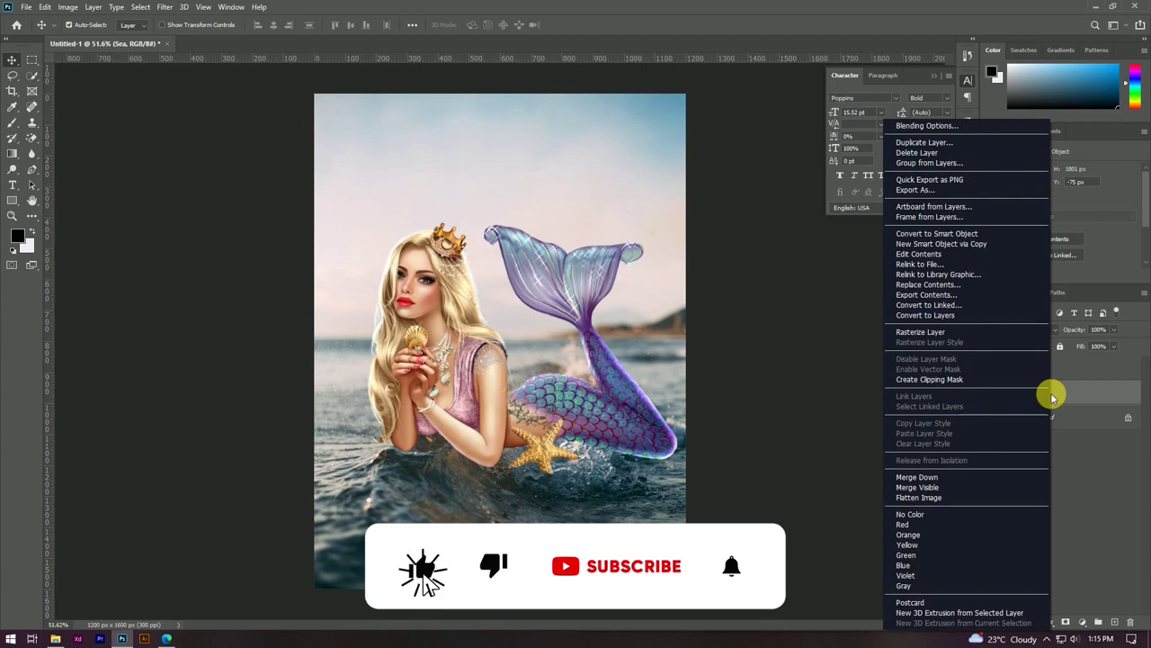
click(953, 144)
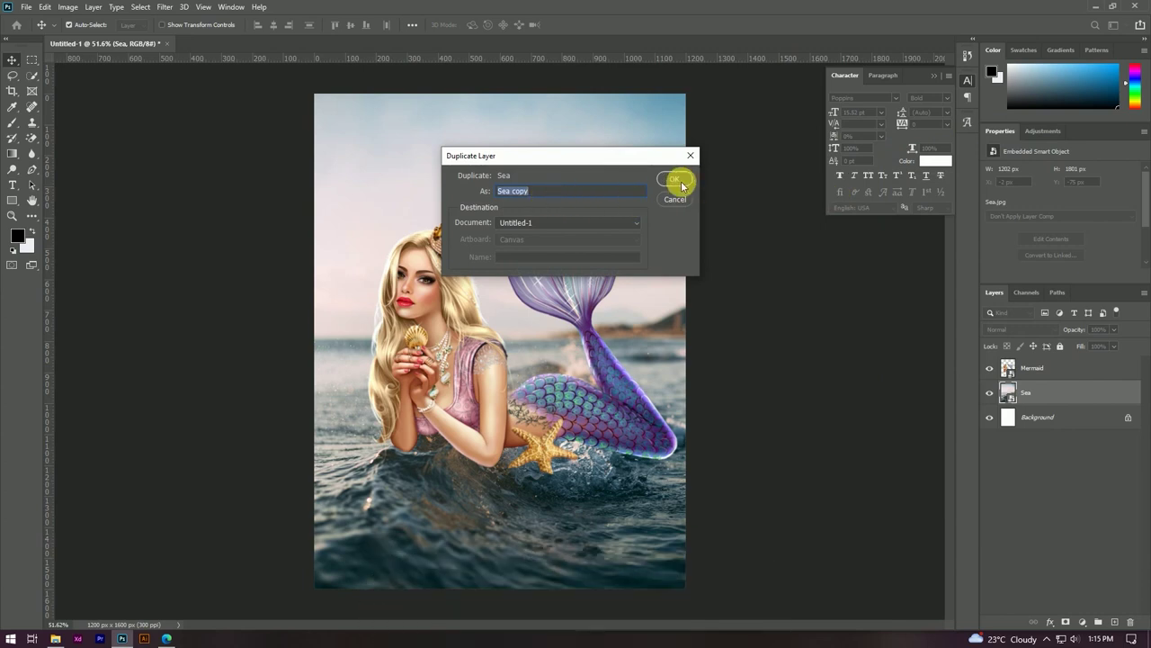
click(677, 181)
mouse_move(1099, 397)
mouse_down()
mouse_move(1097, 371)
mouse_move(1072, 370)
mouse_up()
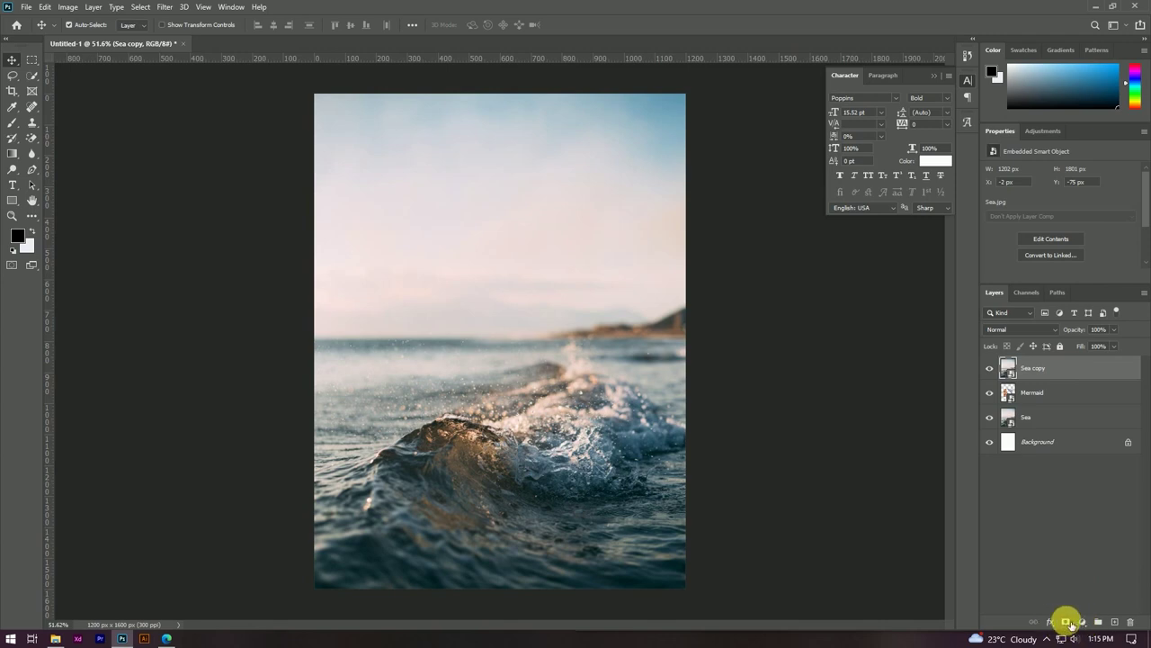
click(1065, 622)
- Target the Sea copy mask with the Brush and black as foreground colour
click(1079, 369)
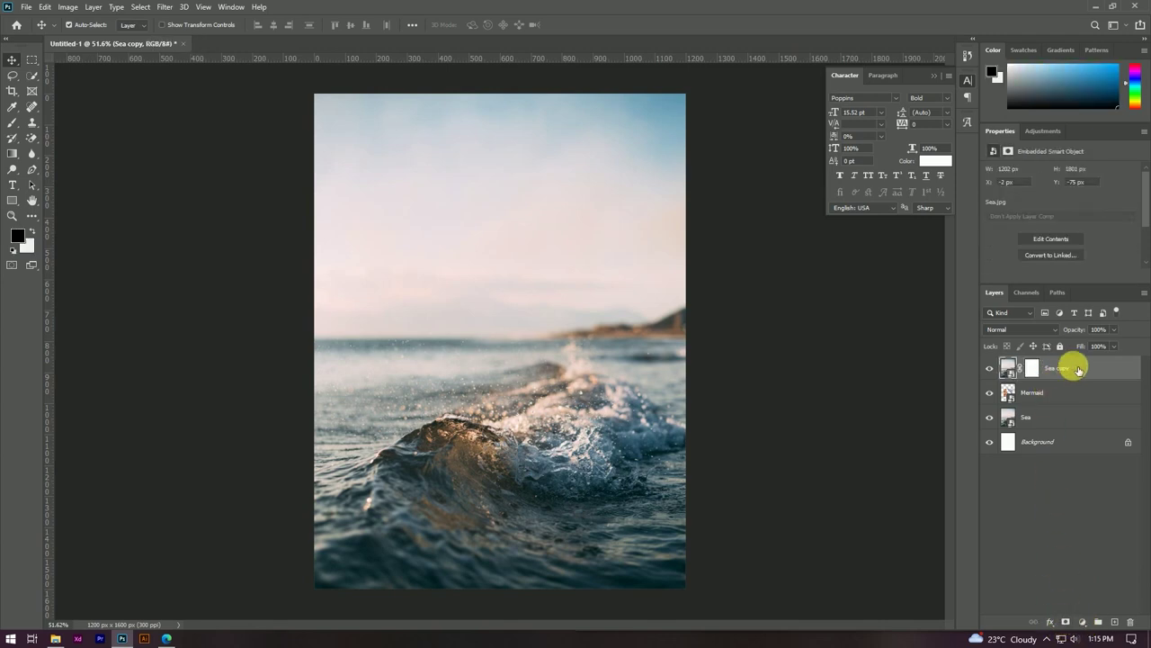
click(1031, 369)
click(12, 127)
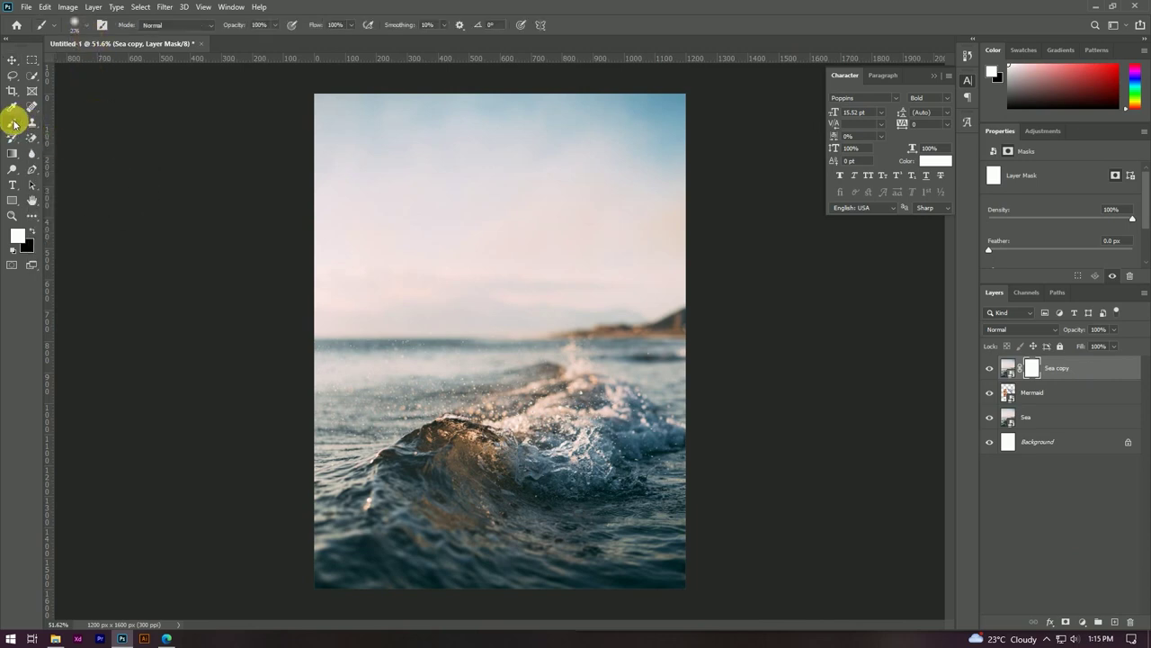
click(21, 239)
click(838, 476)
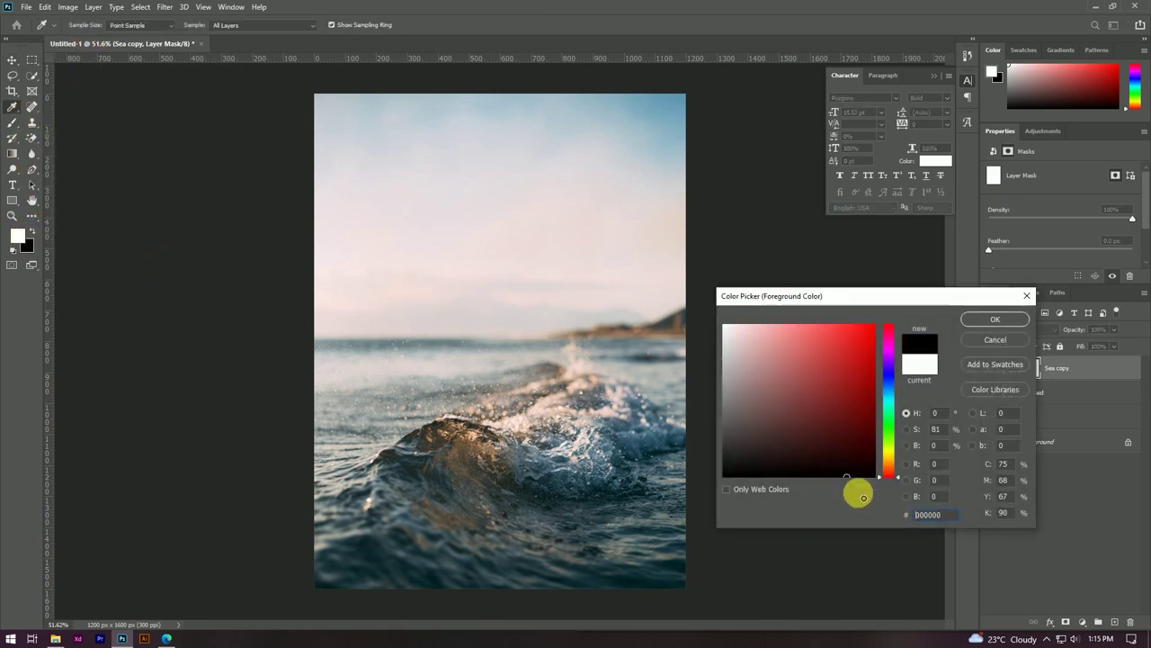
click(994, 321)
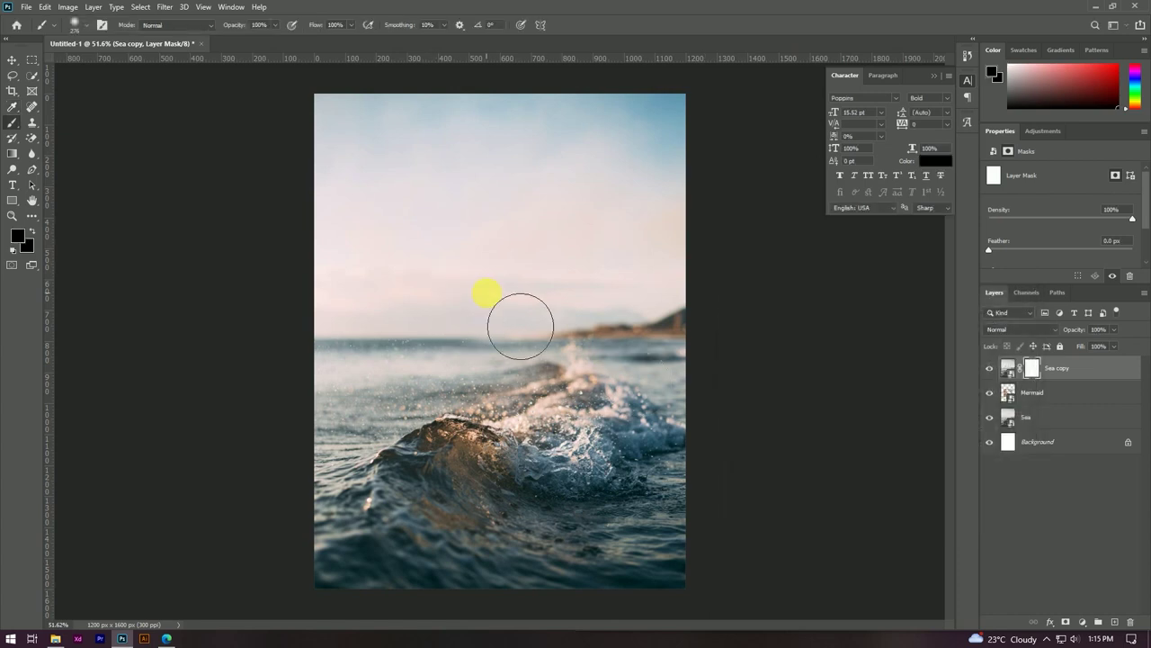
- With a ~543 px brush, mask out the sea over the mermaid's head, body and tail
drag(477, 261, 540, 248)
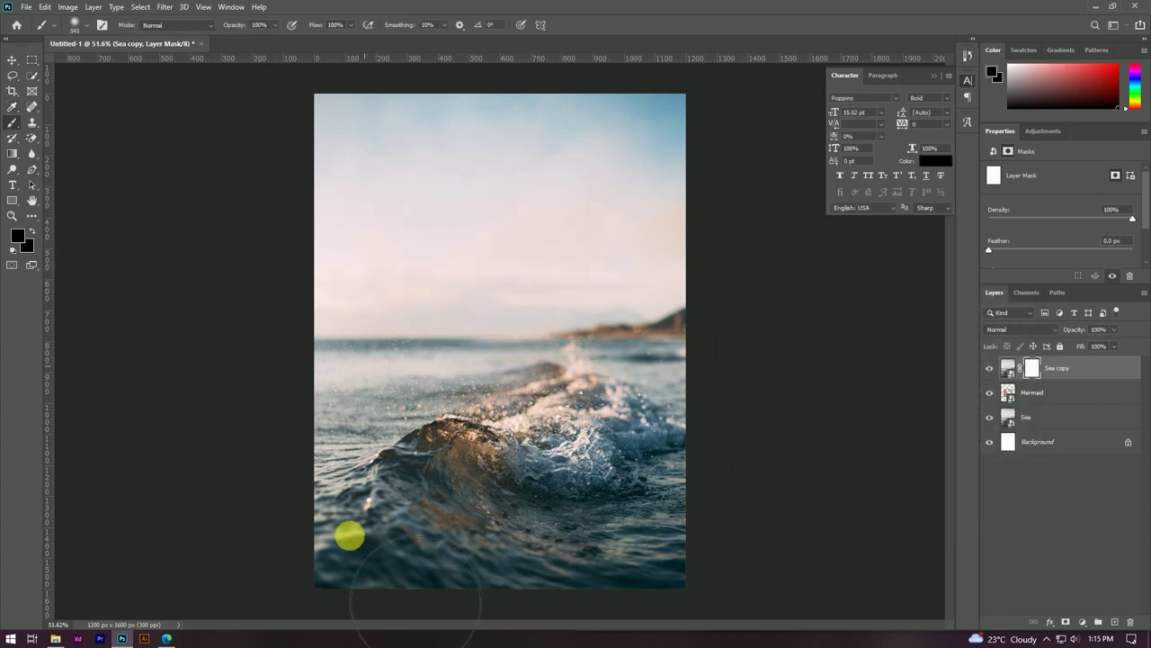
mouse_move(678, 213)
mouse_down()
mouse_move(424, 242)
mouse_move(557, 243)
mouse_up()
drag(396, 251, 630, 270)
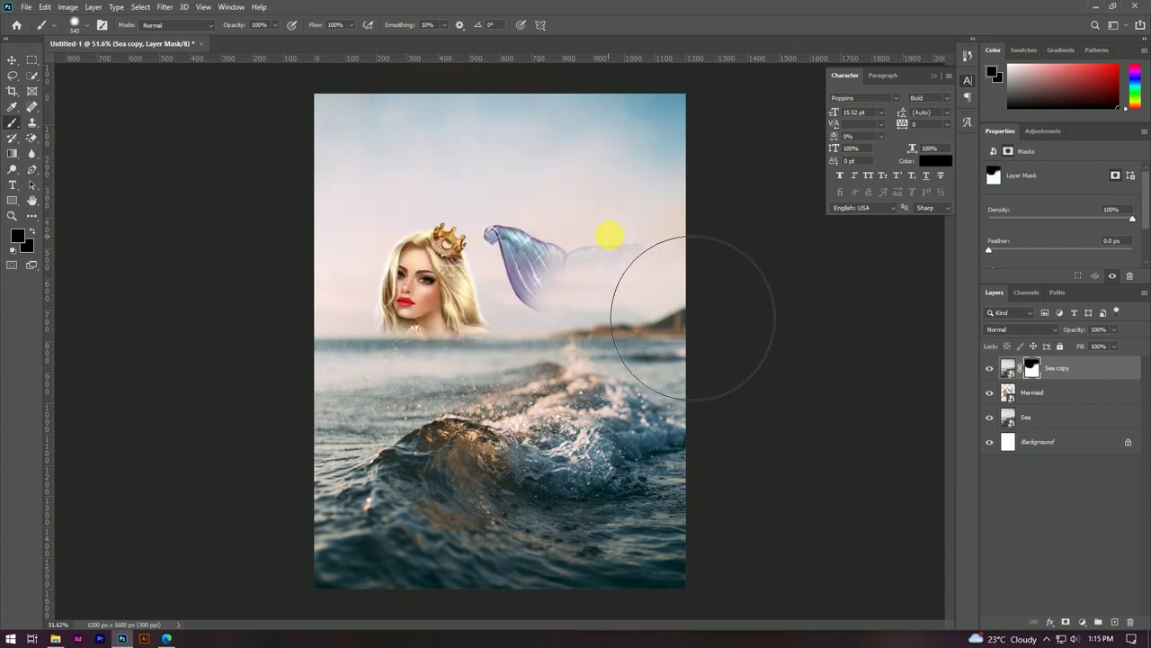
mouse_move(556, 360)
mouse_down()
mouse_move(426, 435)
mouse_move(503, 405)
mouse_move(468, 400)
mouse_up()
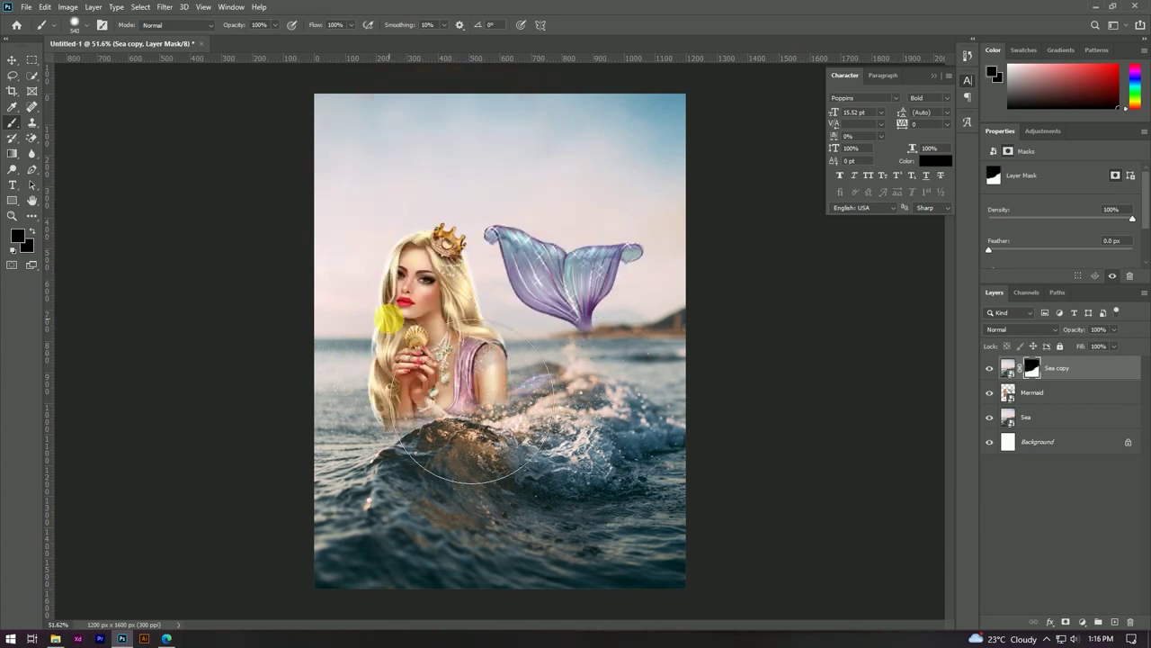
mouse_move(578, 378)
mouse_down()
mouse_move(699, 360)
mouse_move(591, 385)
mouse_move(655, 385)
mouse_move(499, 326)
mouse_up()
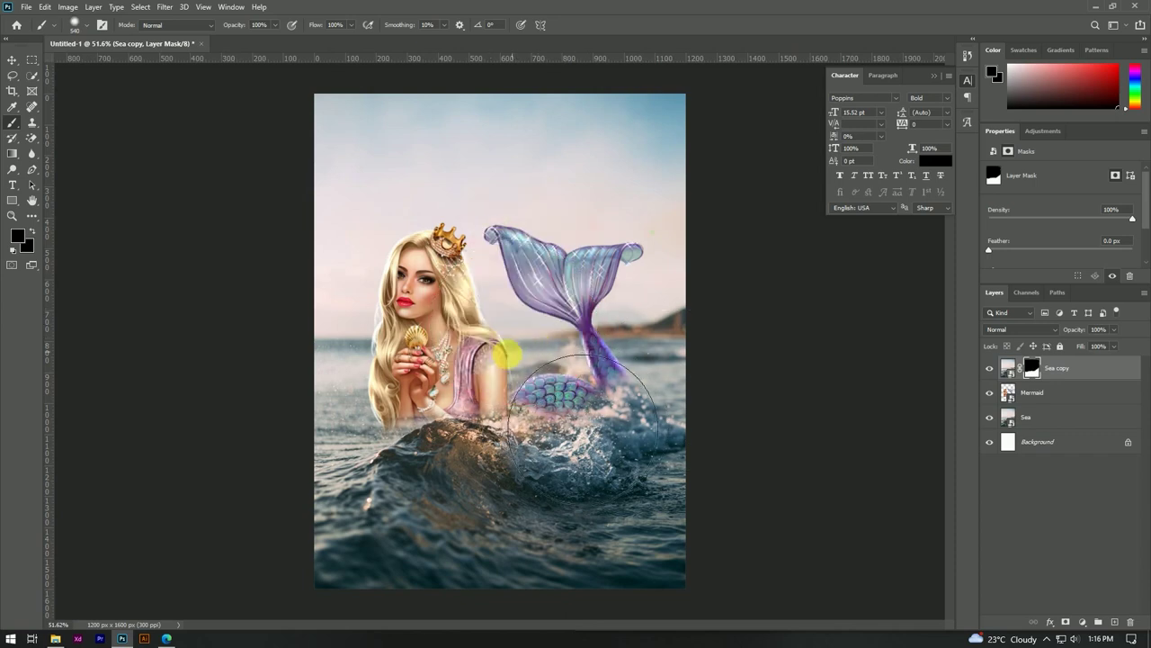
drag(471, 369, 475, 395)
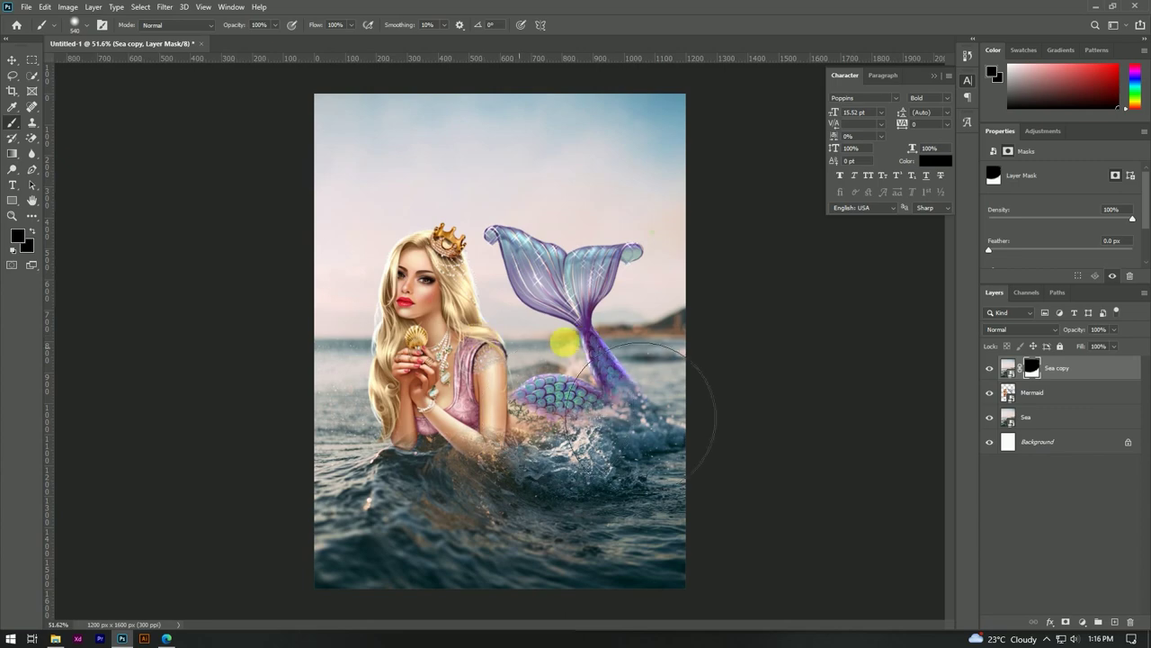
- Shrink the brush to about 241 px and reveal her arm and shoulder
scroll(627, 439, up, 2)
scroll(627, 439, up, 1)
drag(633, 391, 570, 393)
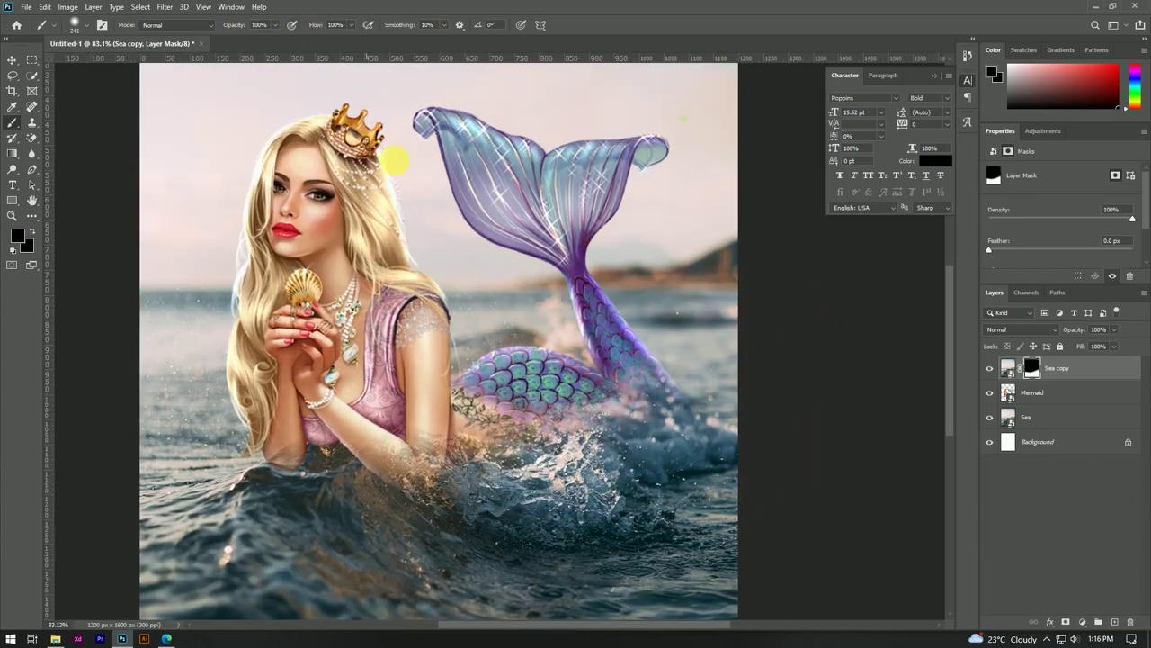
scroll(508, 190, down, 2)
drag(423, 396, 509, 367)
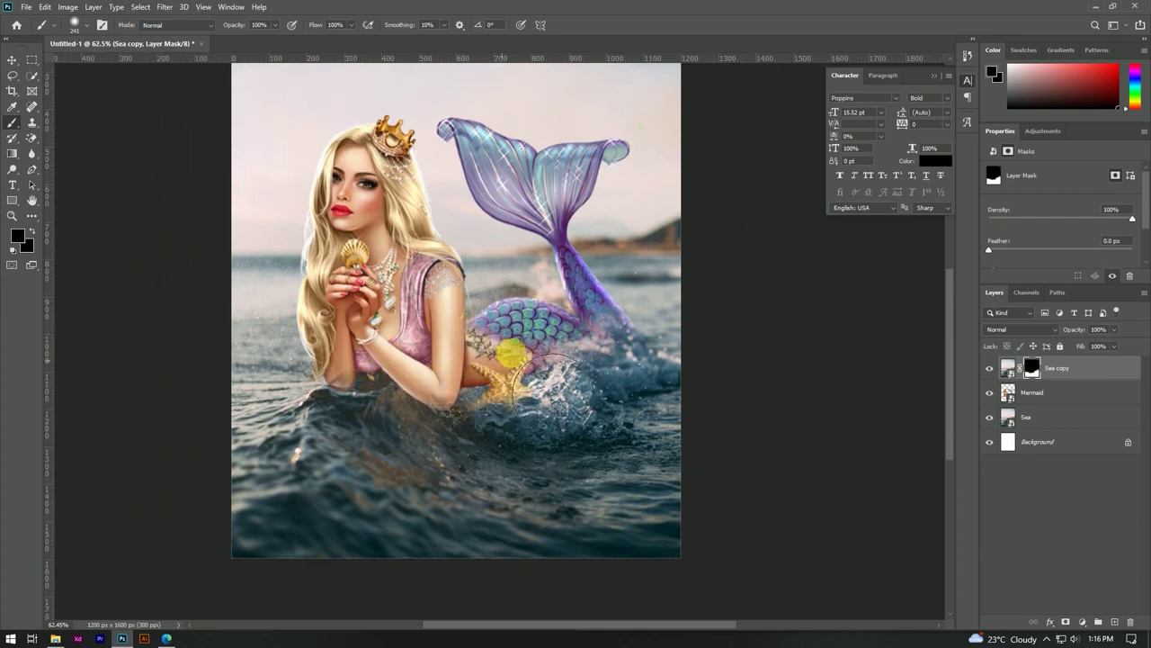
scroll(497, 426, up, 2)
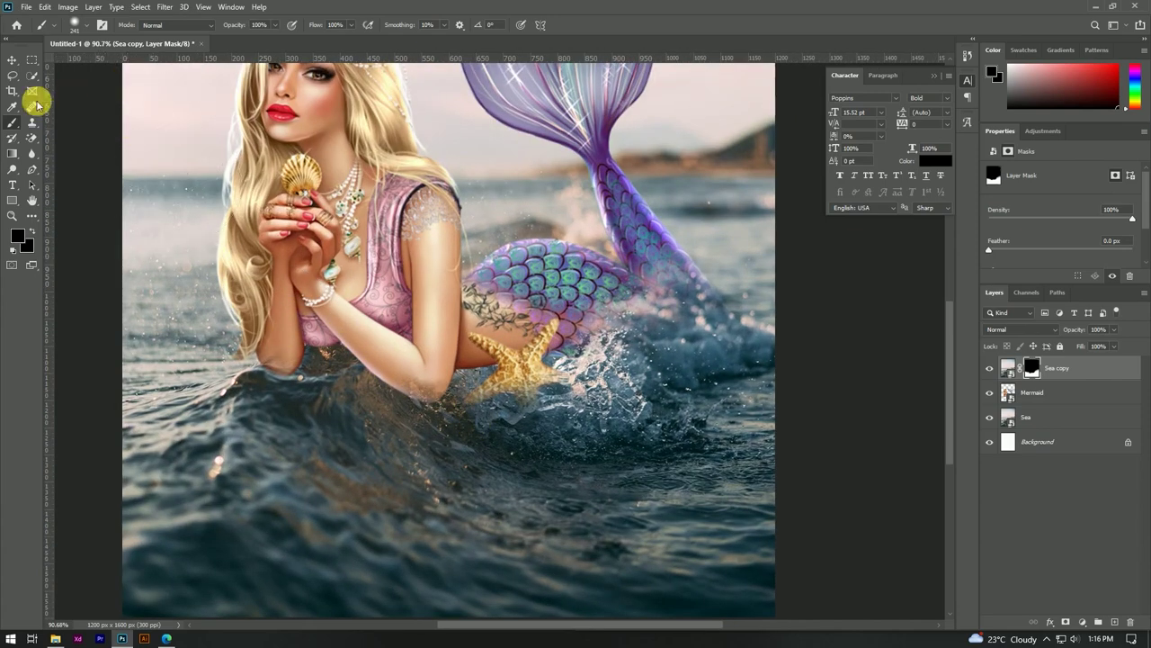
scroll(499, 316, down, 3)
scroll(506, 303, up, 2)
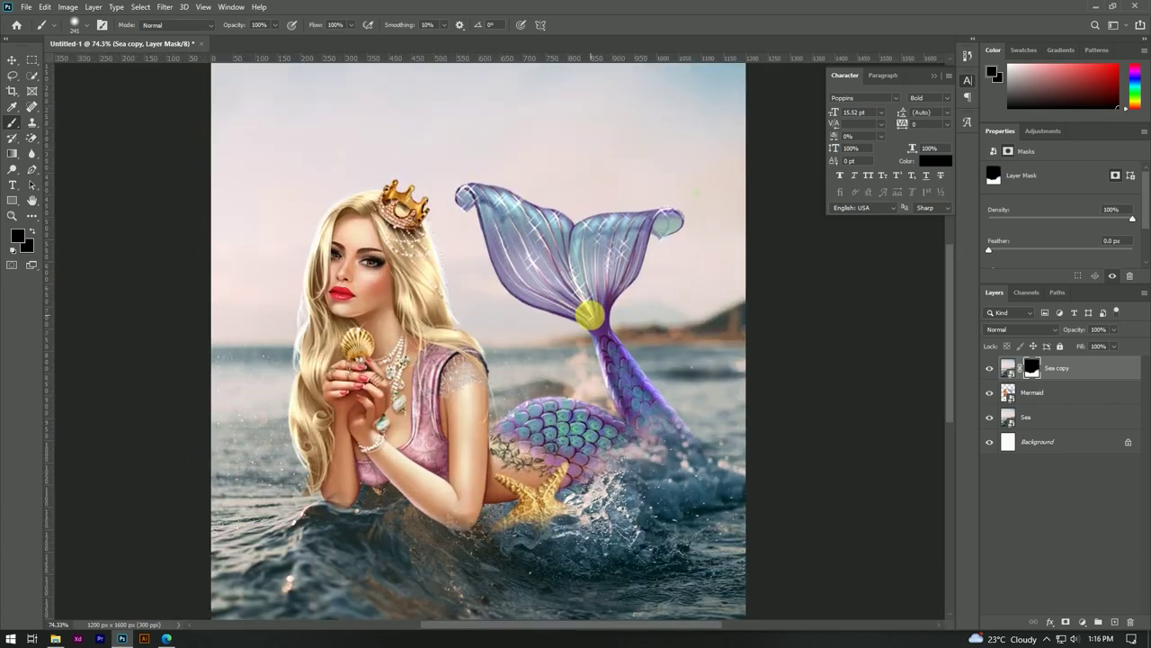
scroll(627, 328, up, 2)
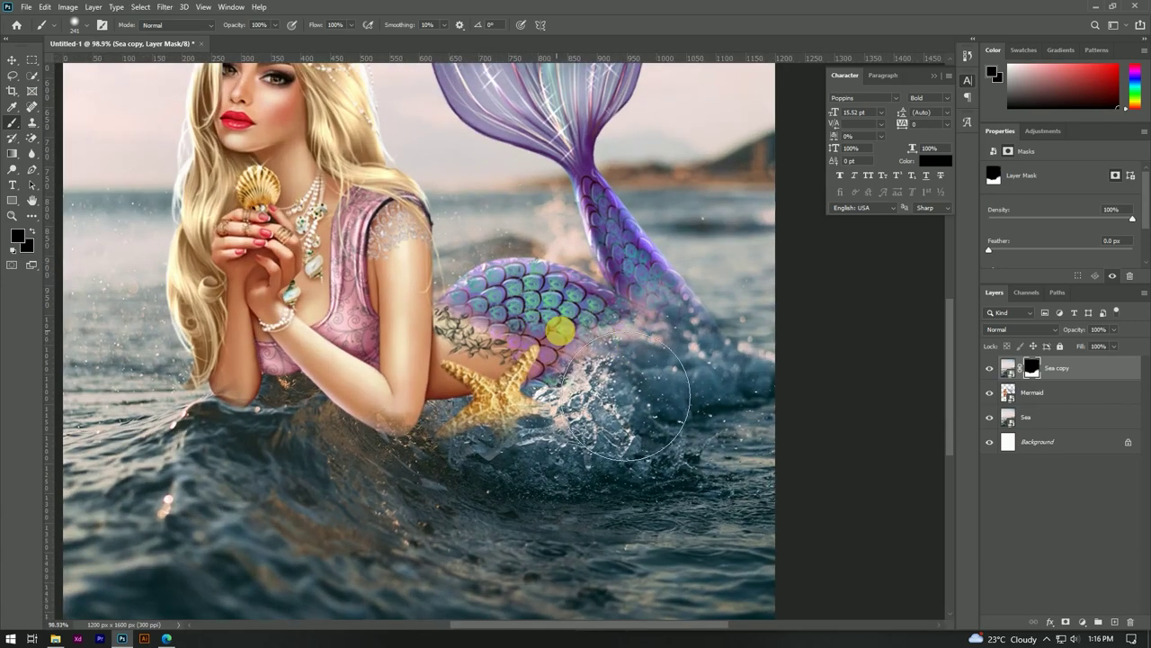
click(28, 246)
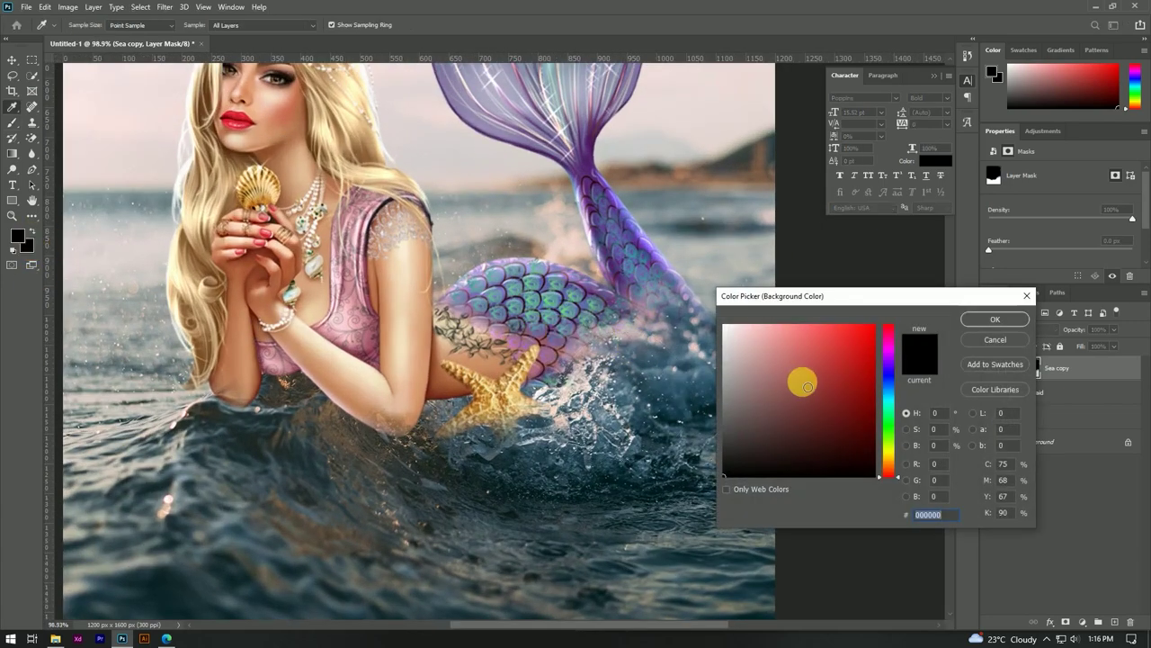
- Set the background to white and fade the elbow, torso and forearm into the water with a 308 px brush
click(983, 322)
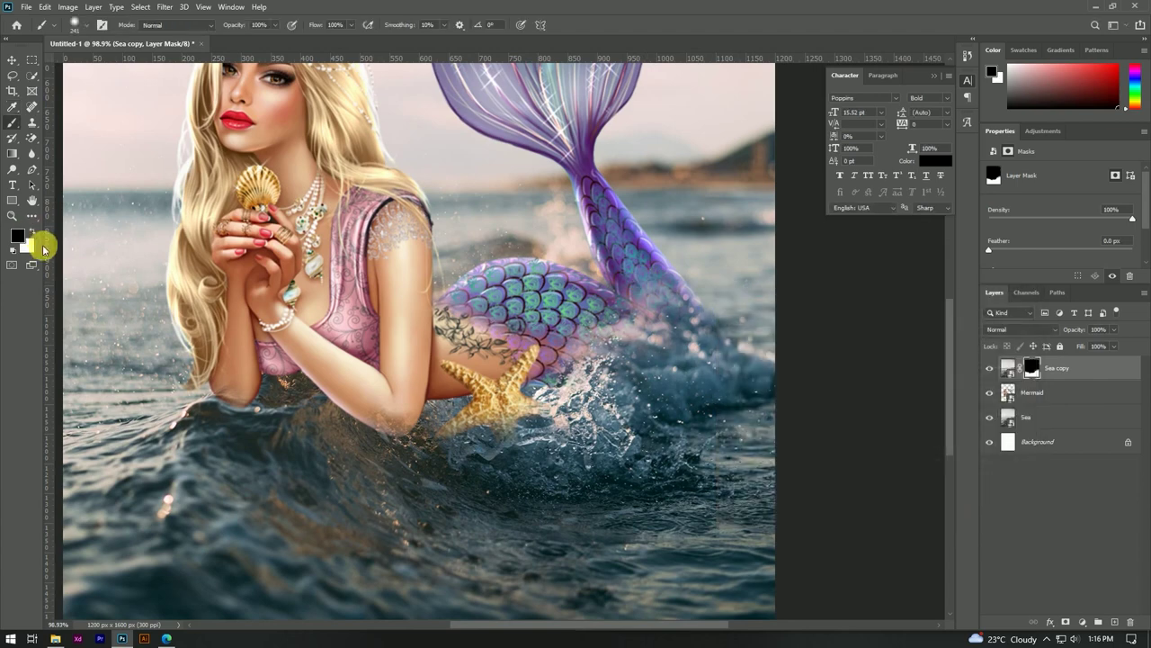
drag(410, 347, 422, 336)
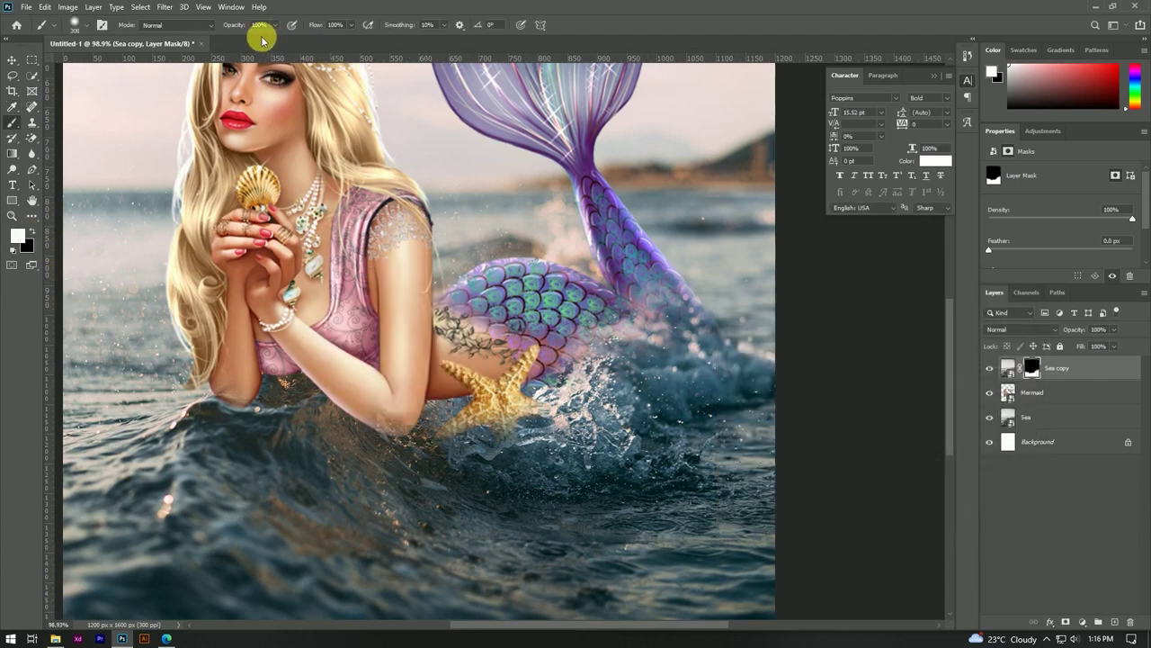
drag(376, 378, 334, 488)
drag(498, 572, 373, 538)
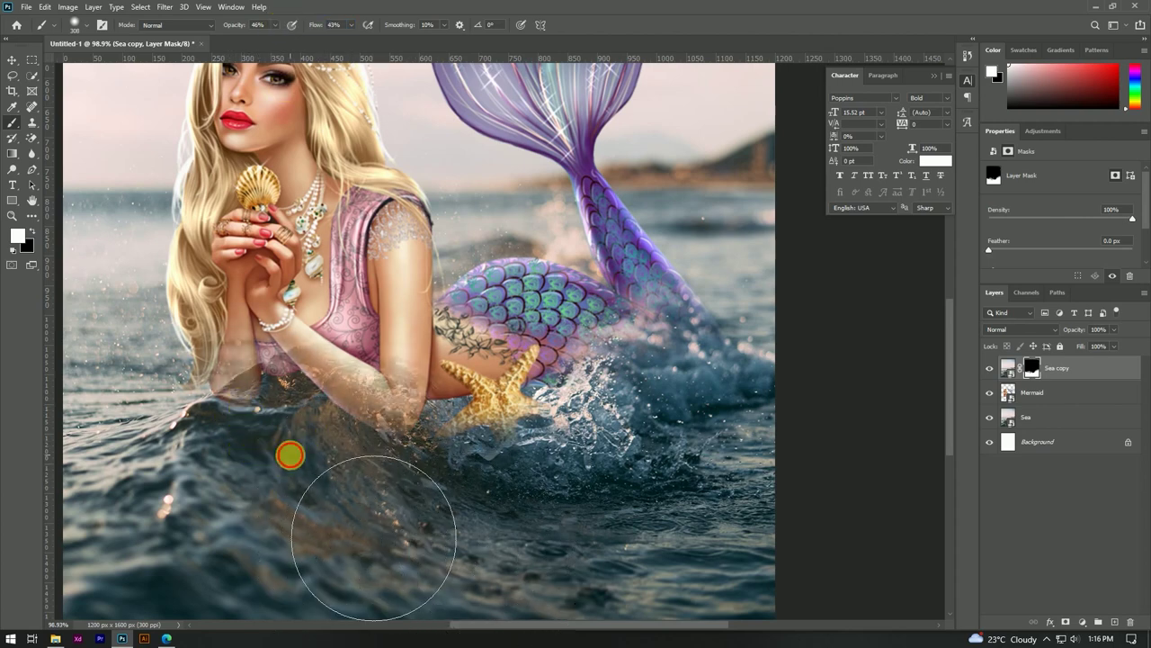
key(ctrl+0)
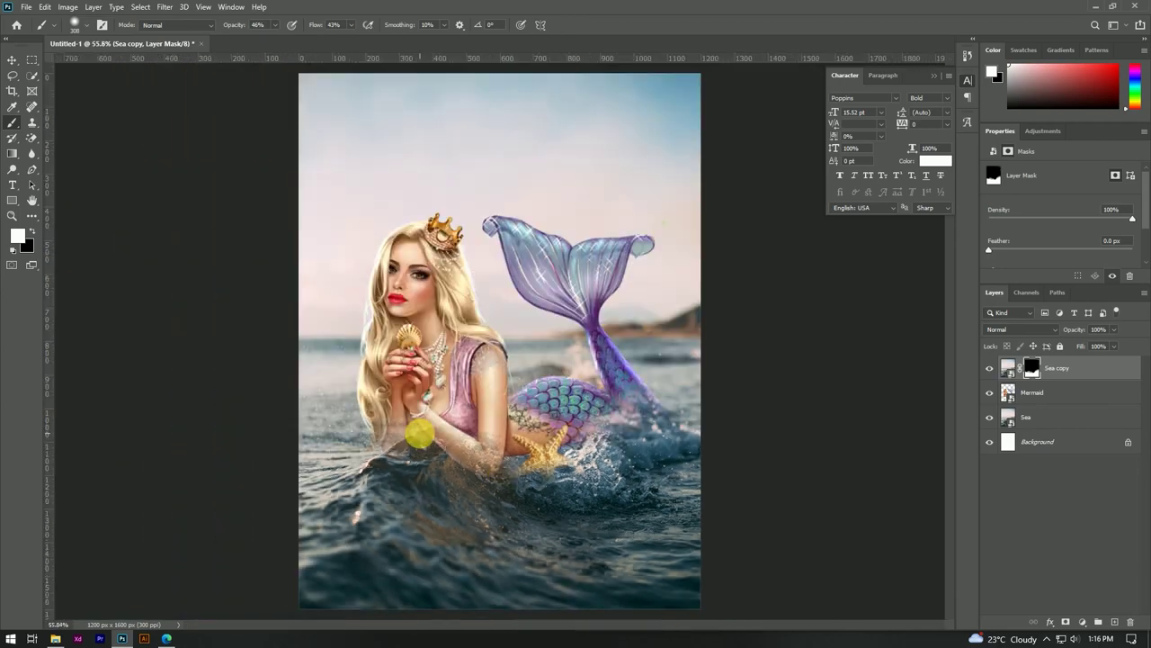
scroll(560, 501, up, 2)
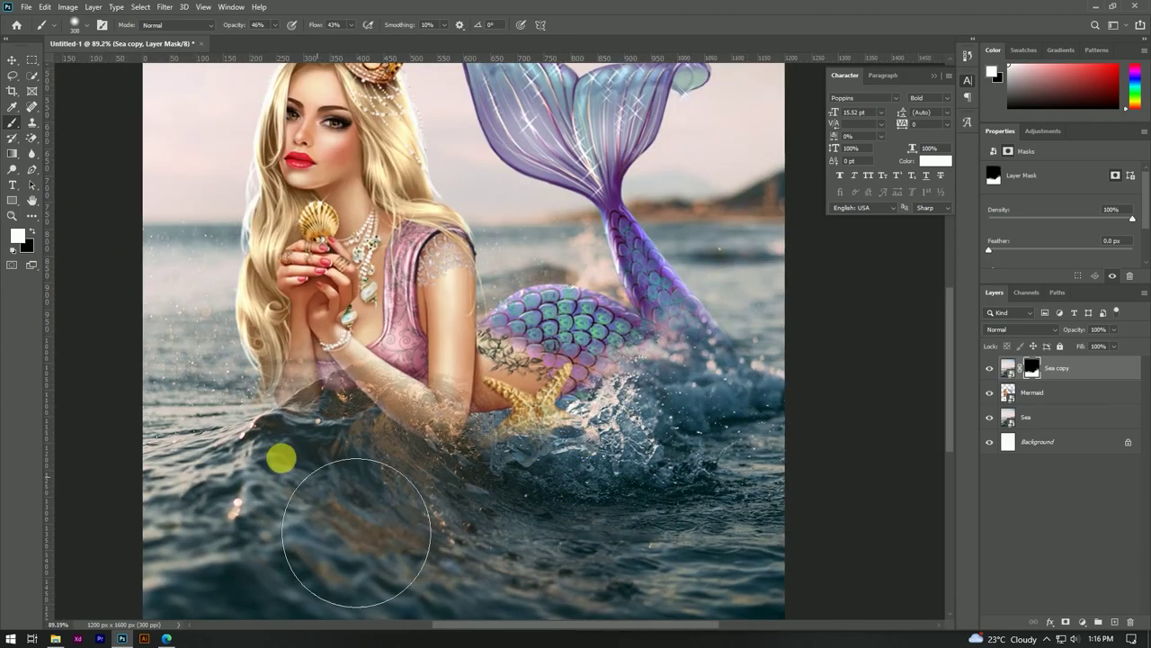
drag(340, 545, 374, 552)
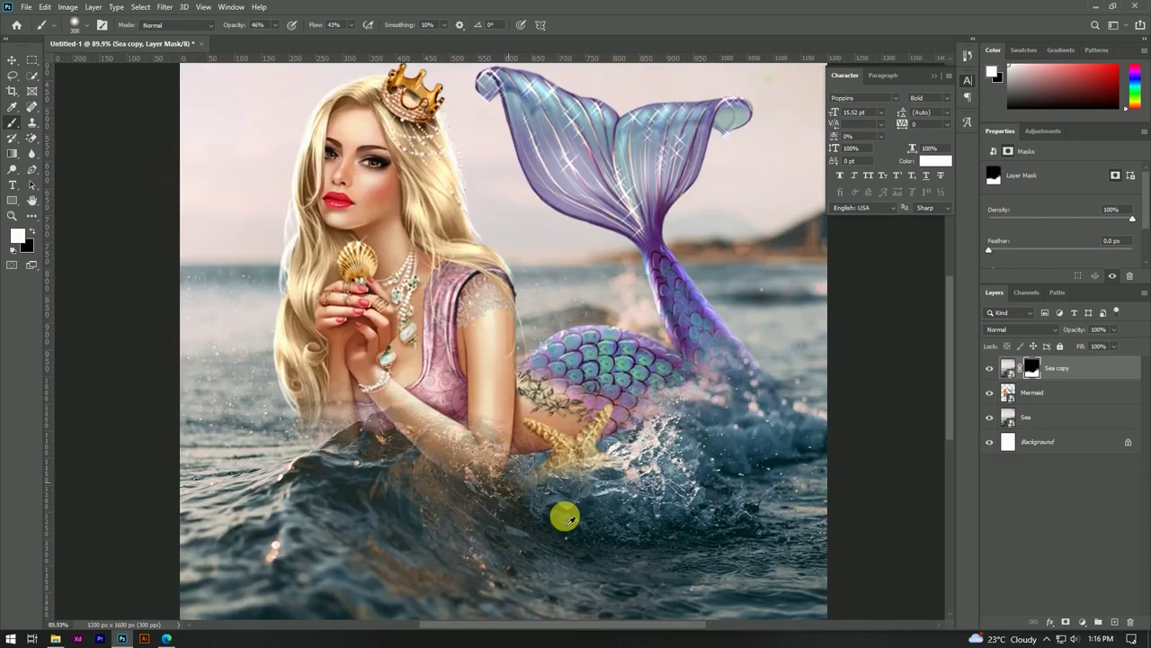
- With a 130 px black brush, bring the mermaid's waist, hands, wrist and arm back above water
alt+right_click(570, 504)
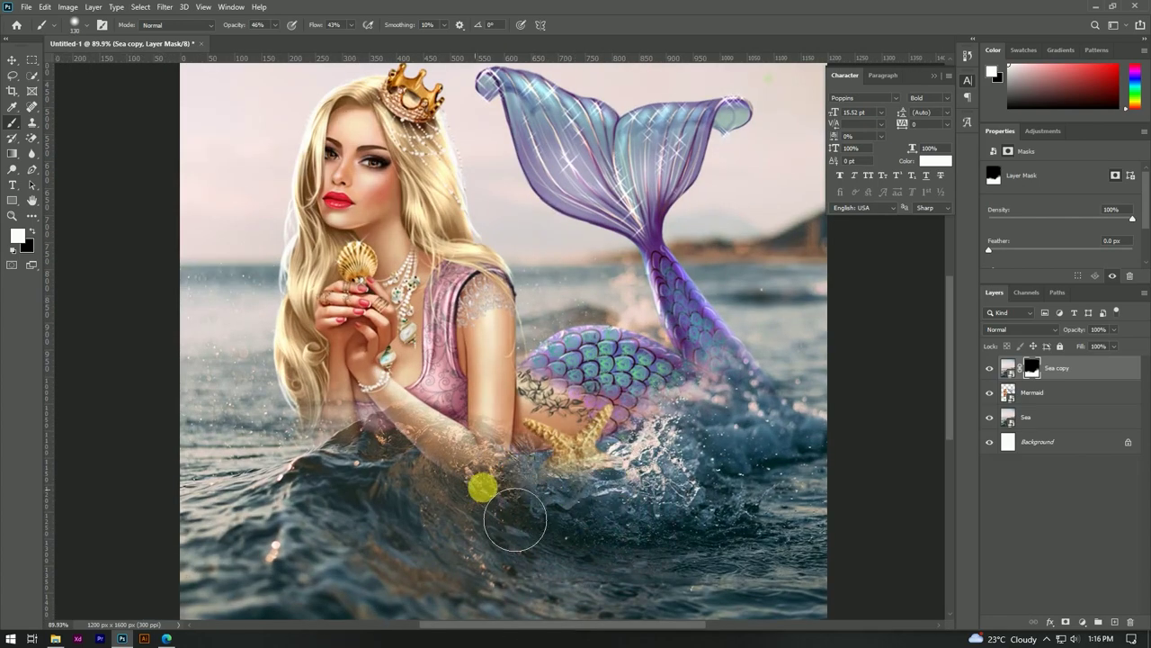
scroll(417, 401, down, 2)
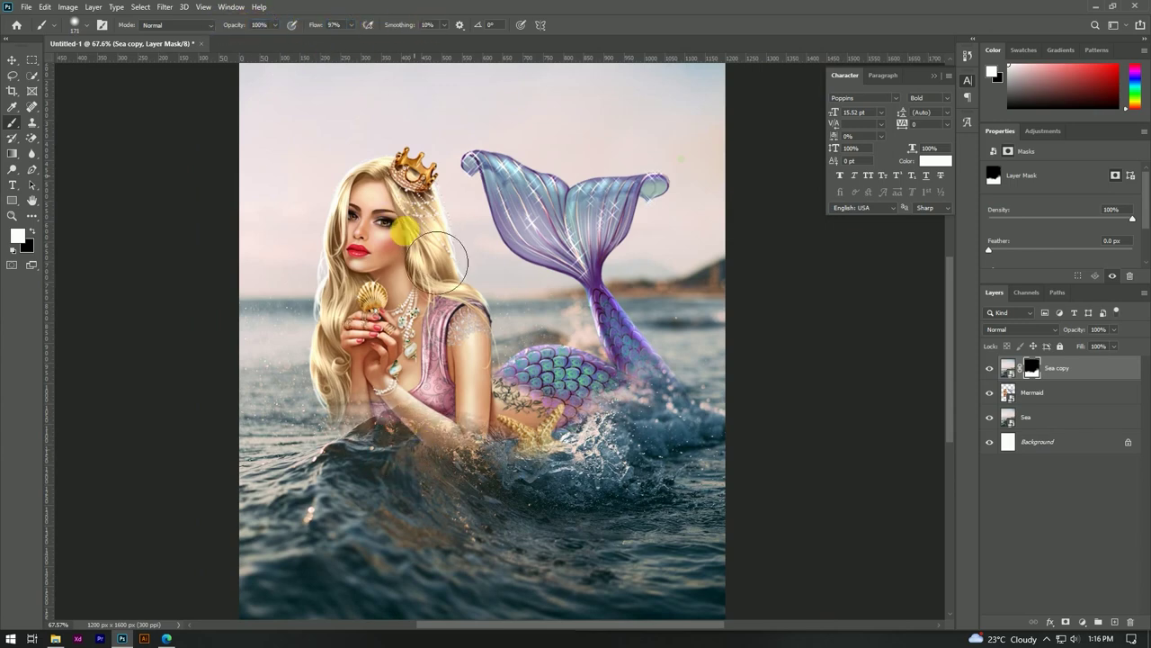
scroll(486, 501, down, 2)
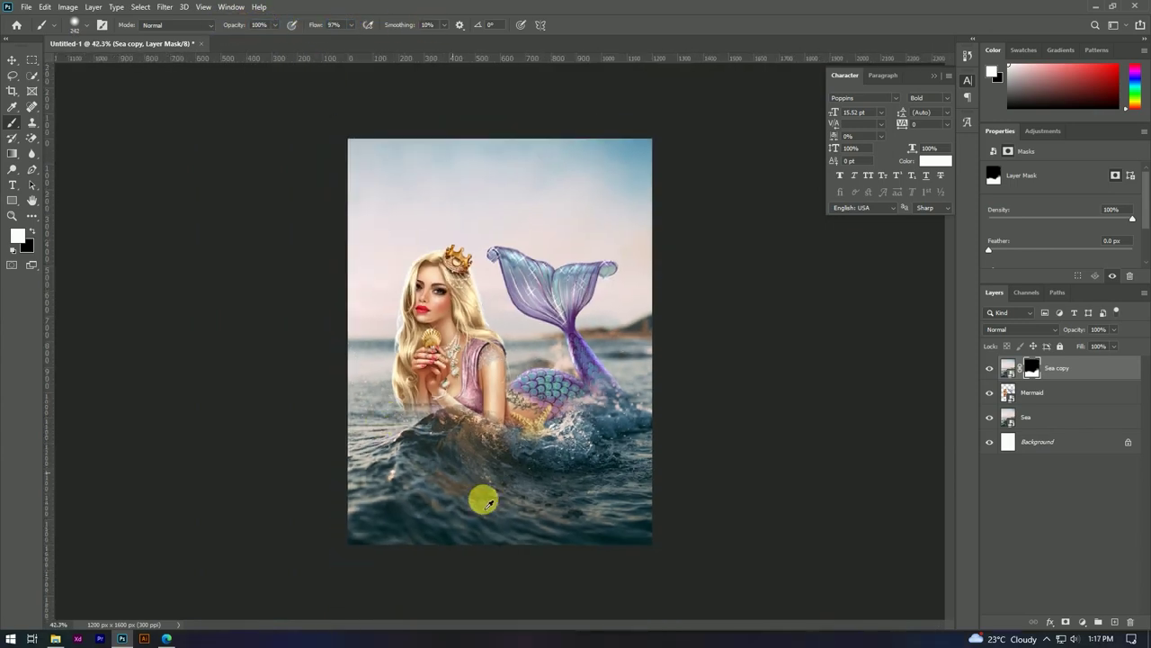
scroll(526, 483, up, 2)
key(x)
drag(440, 470, 414, 443)
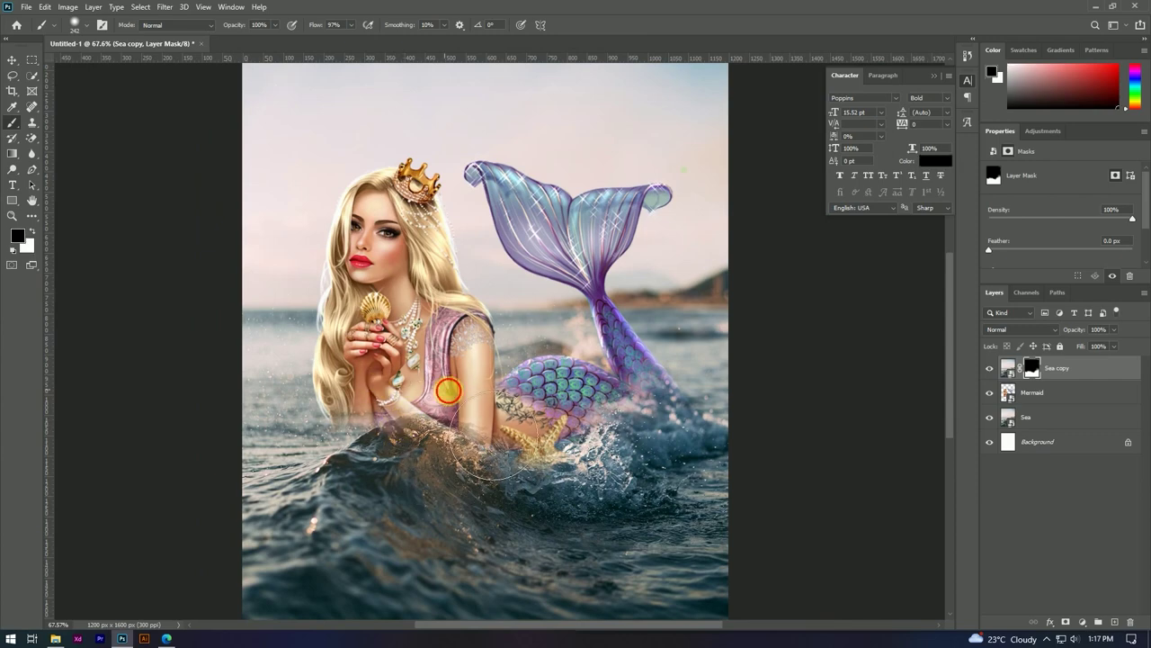
drag(367, 398, 432, 387)
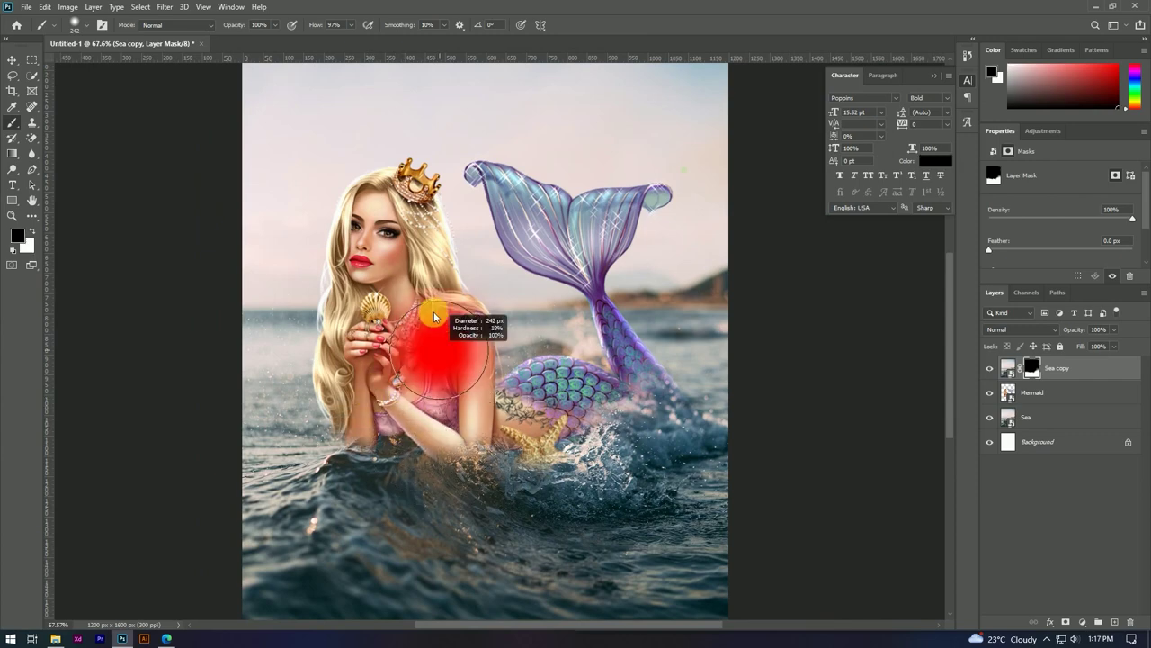
drag(491, 450, 476, 450)
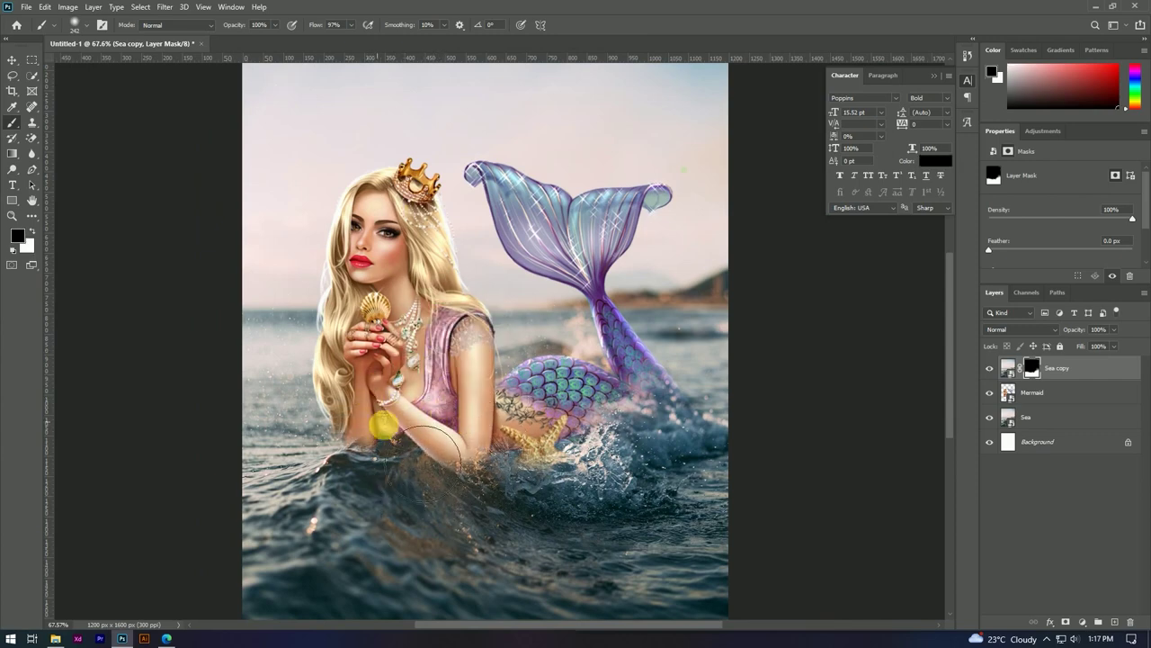
- Switch back to white and set the brush to 272 px with 33% flow
key(x)
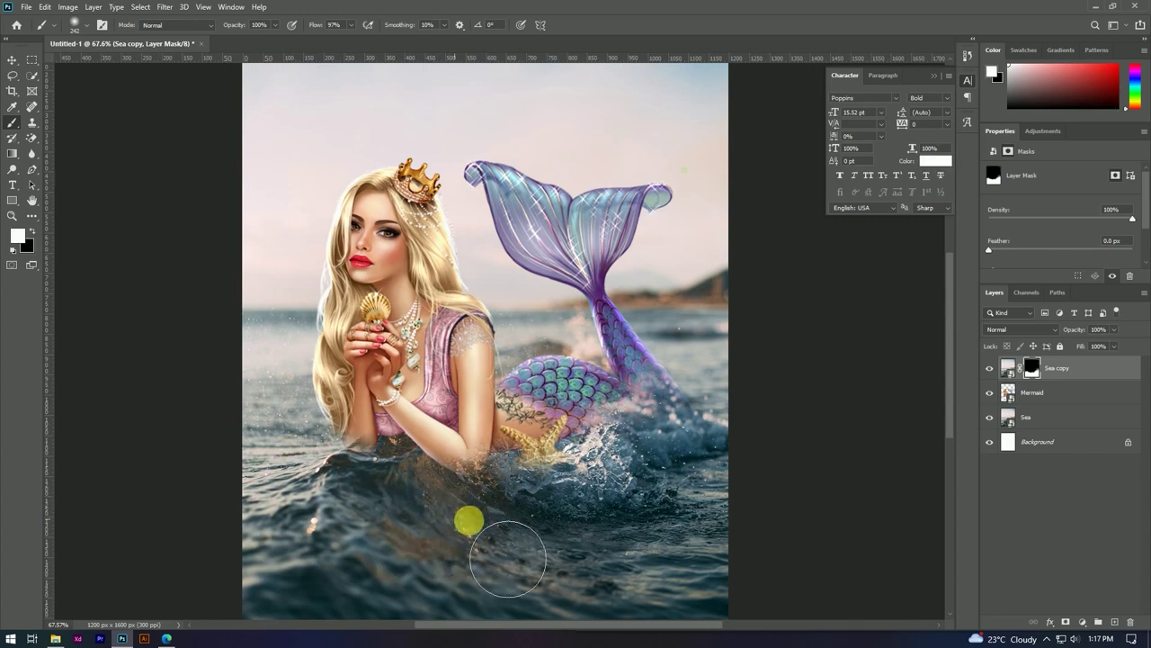
scroll(527, 403, down, 2)
scroll(607, 445, up, 3)
alt+right_click(561, 402)
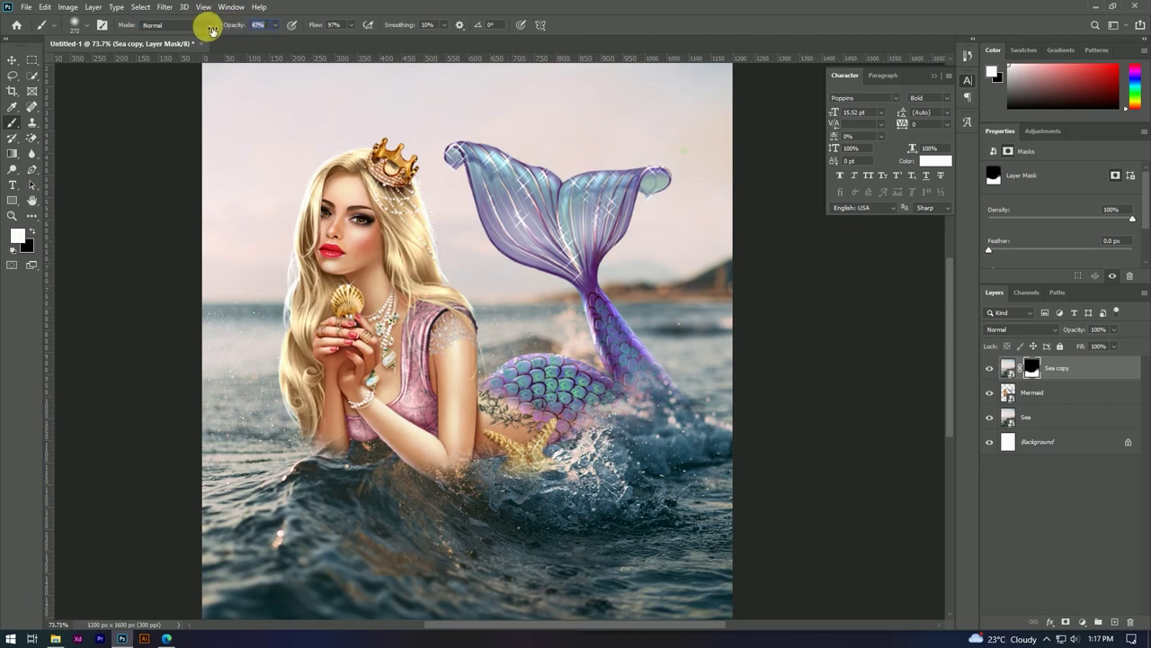
text(33)
key(Return)
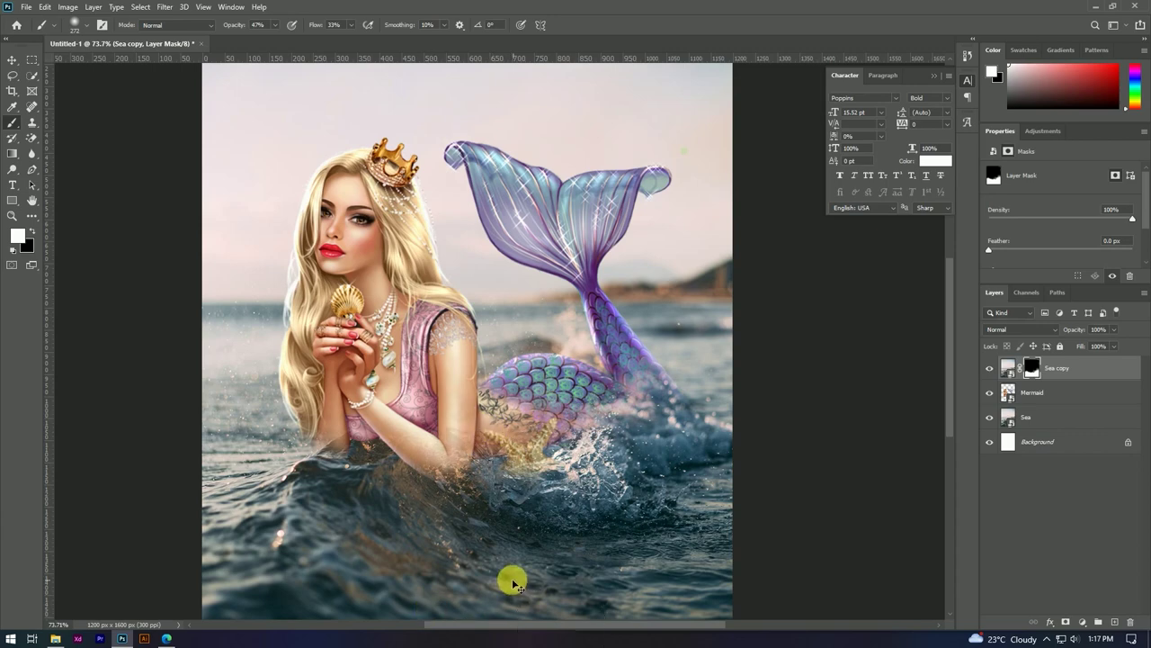
scroll(488, 326, down, 2)
scroll(548, 416, down, 2)
scroll(548, 416, up, 3)
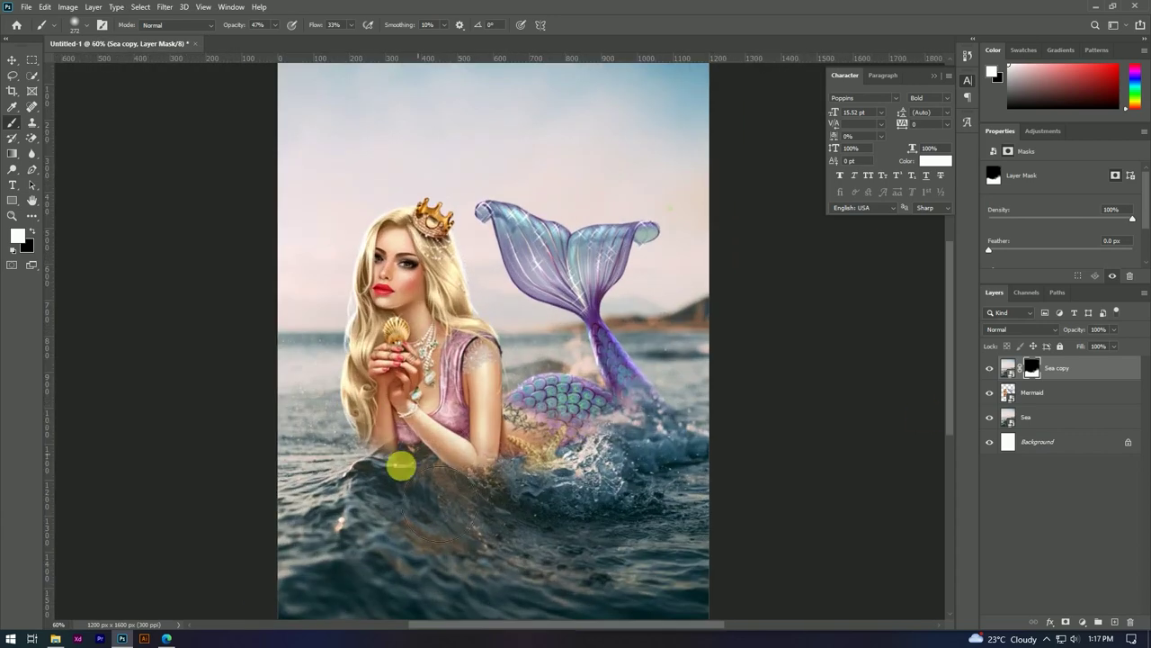
scroll(540, 504, down, 1)
scroll(630, 455, up, 2)
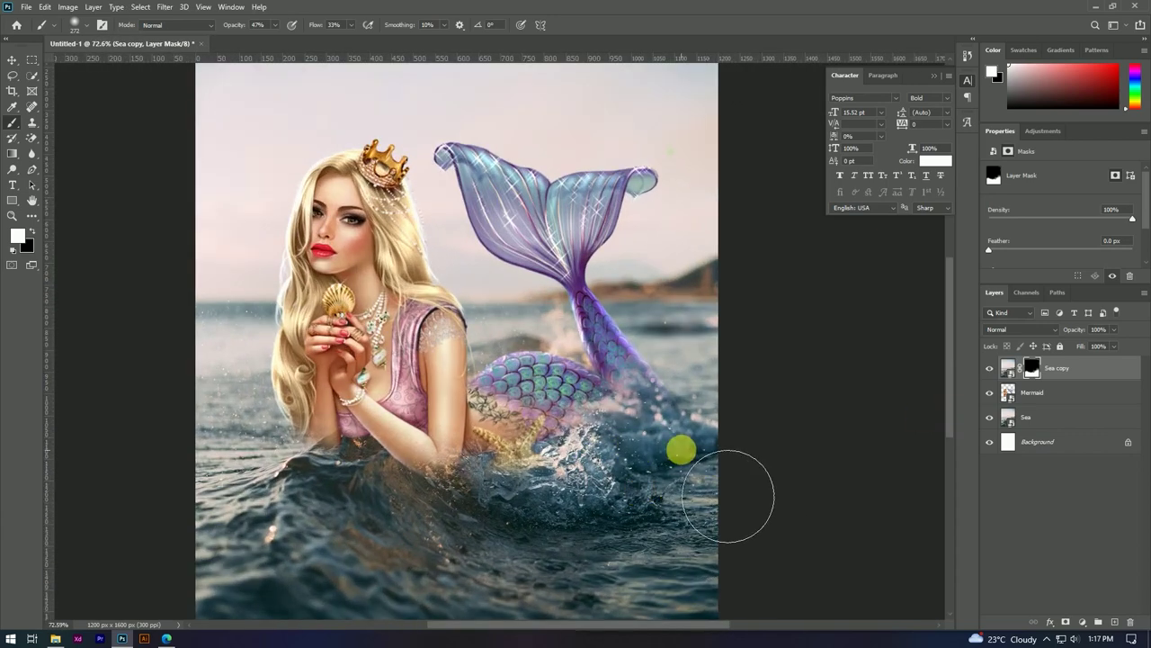
- Reveal more tail, add water over the splash, and keep the starfish visible at 100% flow
key(x)
drag(657, 394, 676, 374)
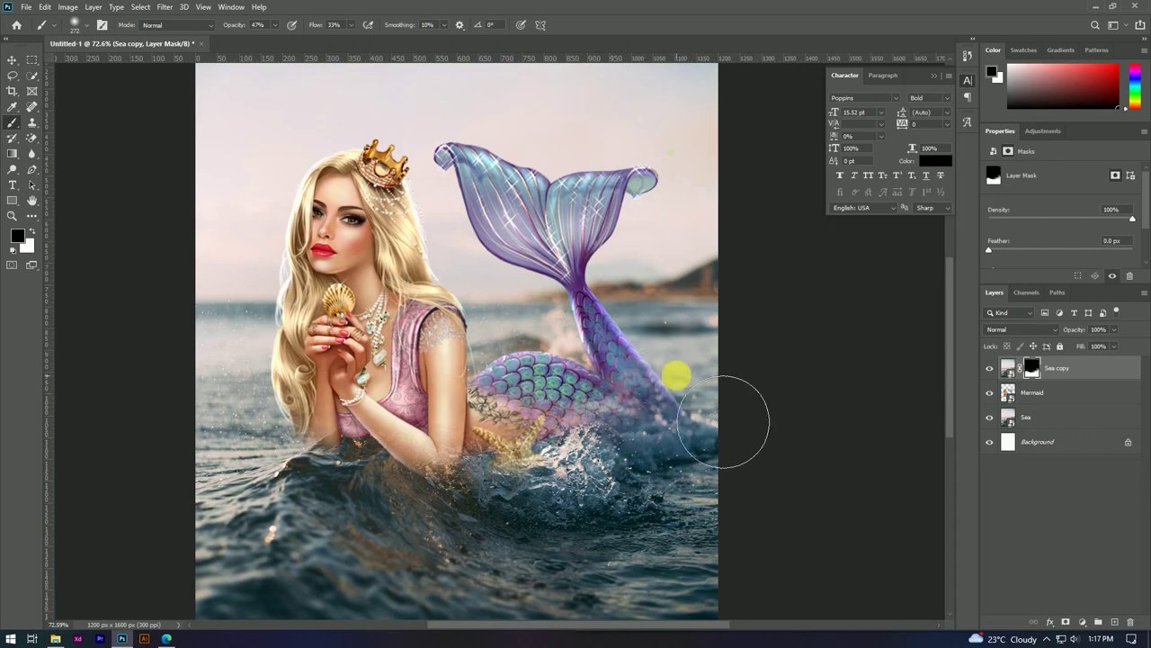
key(x)
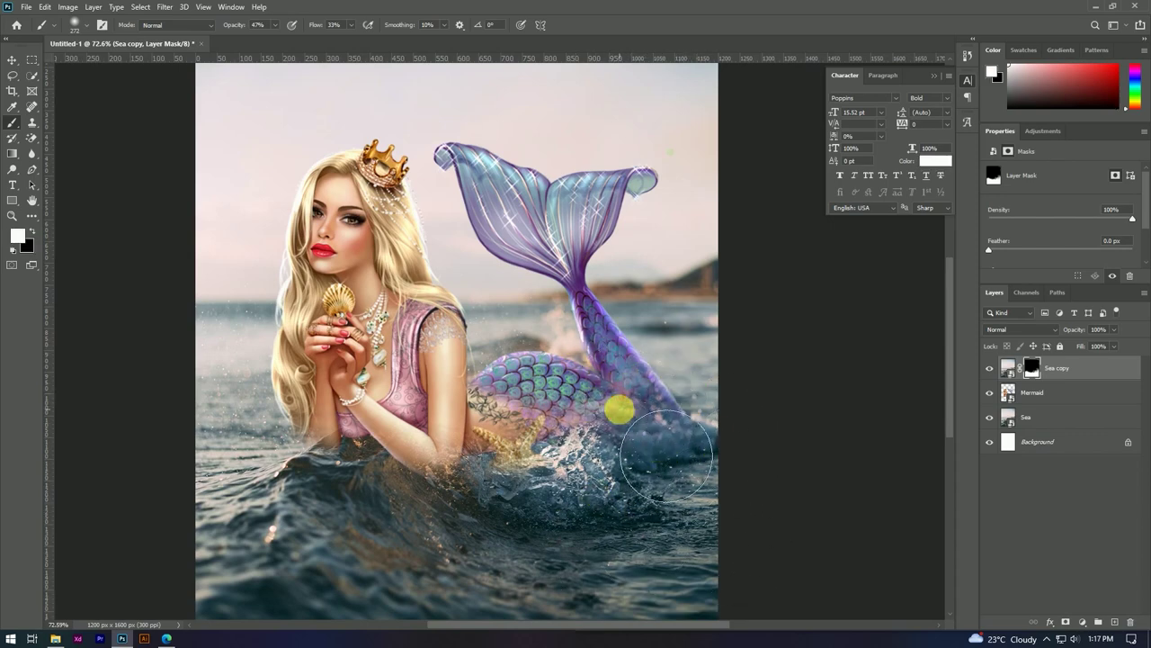
click(677, 467)
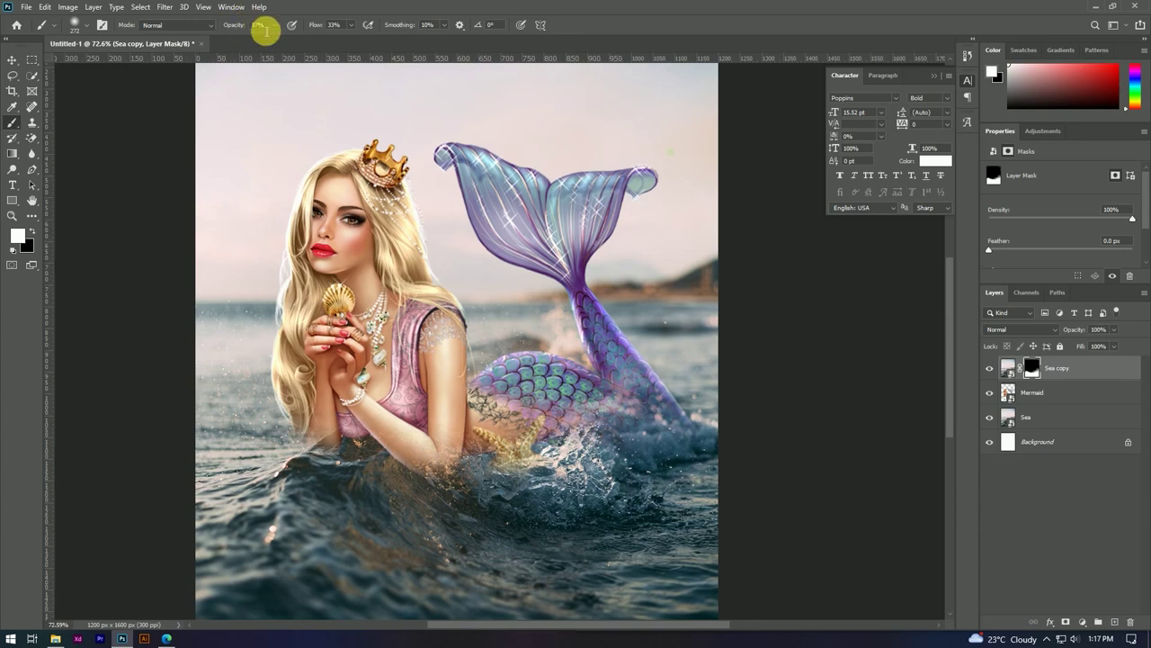
drag(321, 27, 395, 34)
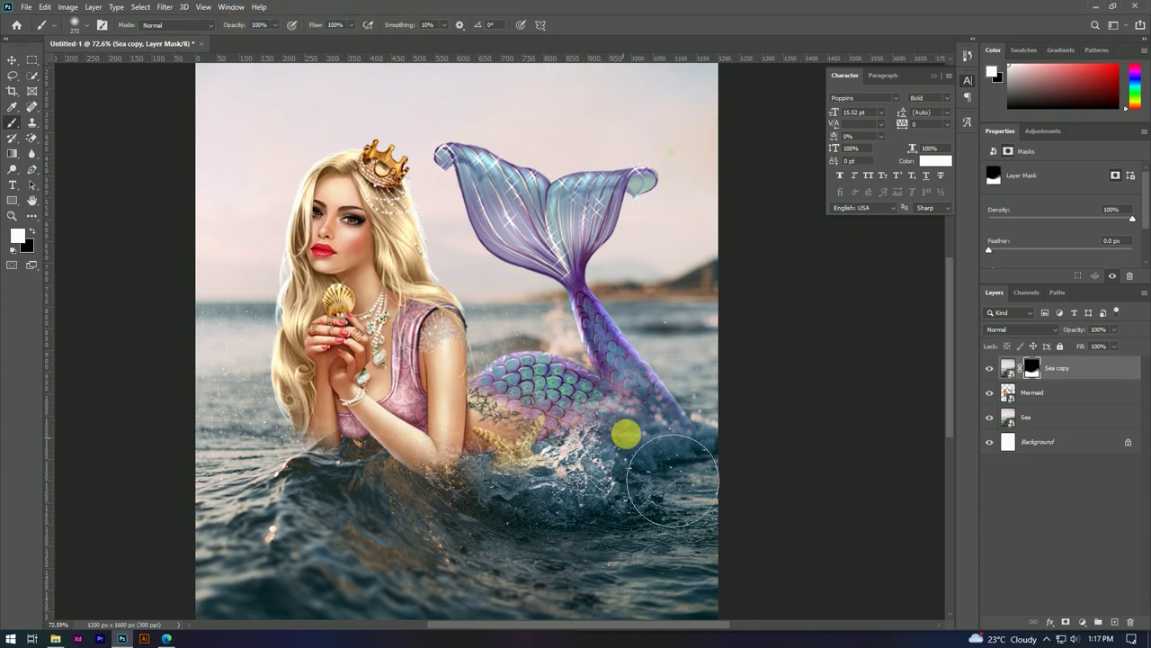
click(553, 436)
key(ctrl+z)
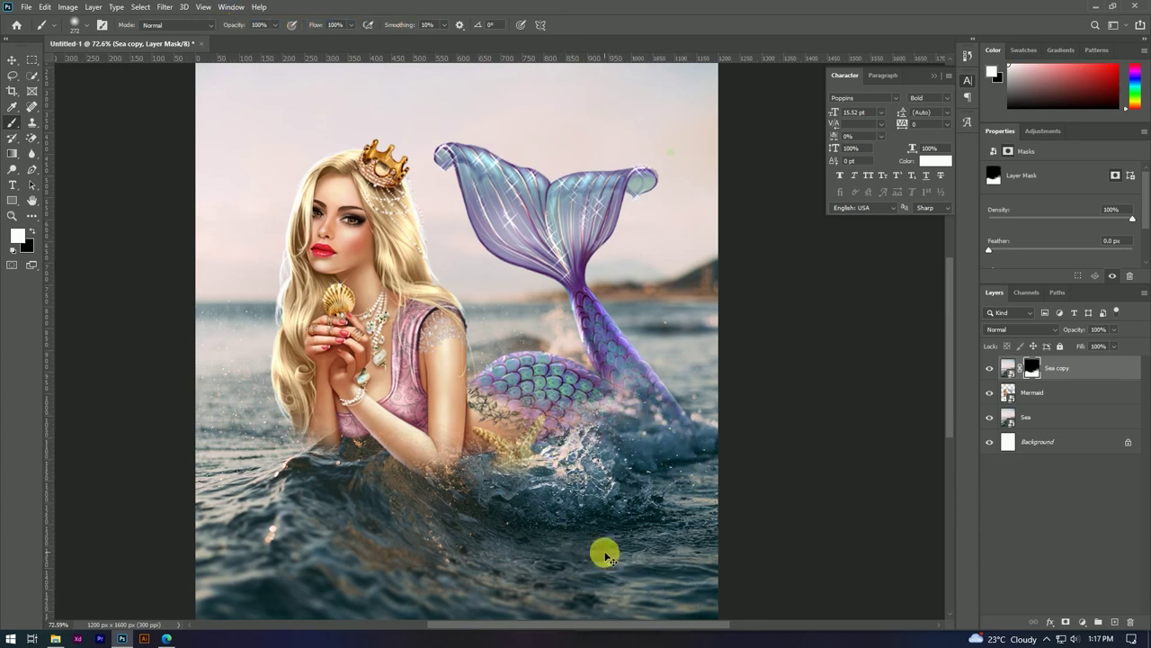
key(ctrl+z)
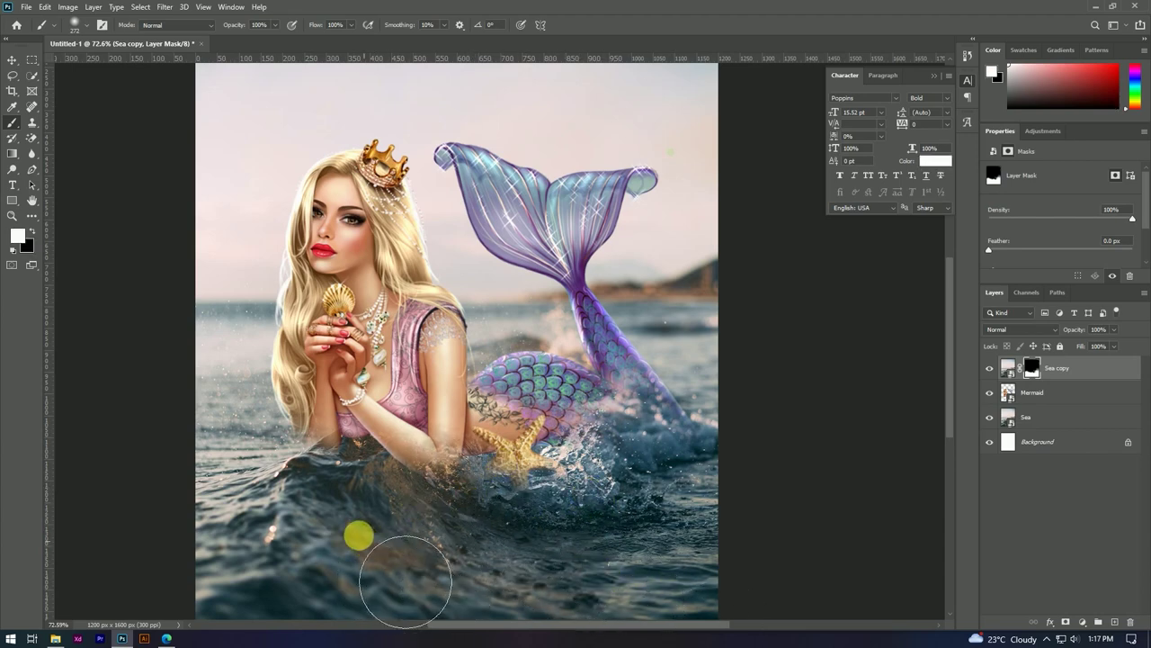
click(284, 477)
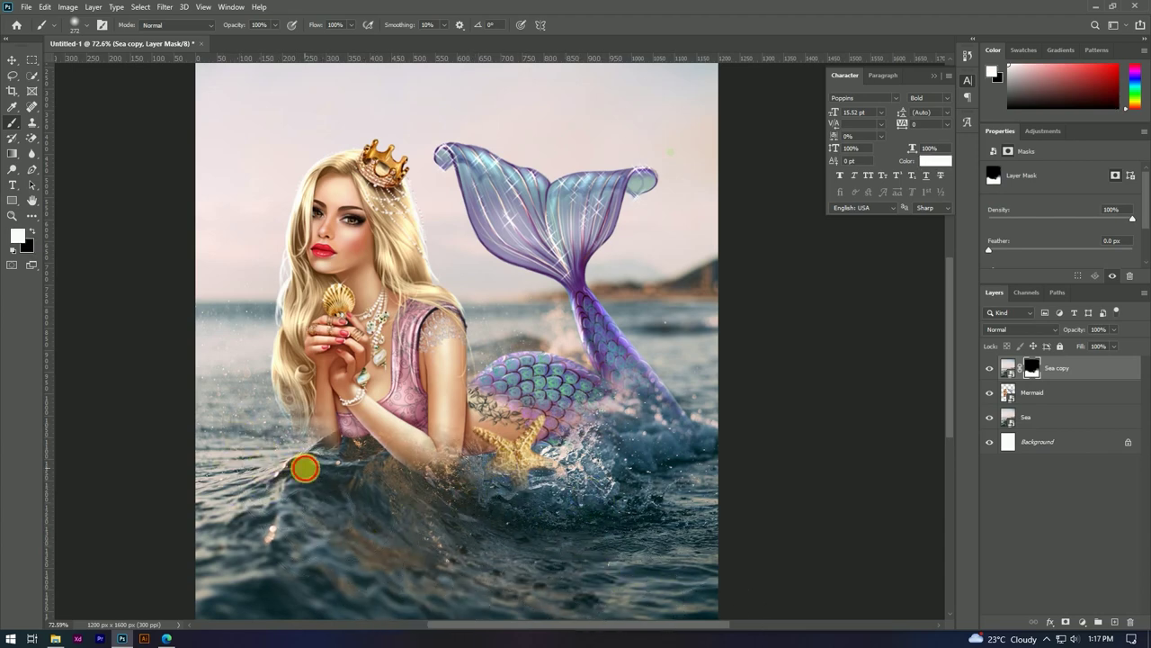
scroll(354, 367, down, 3)
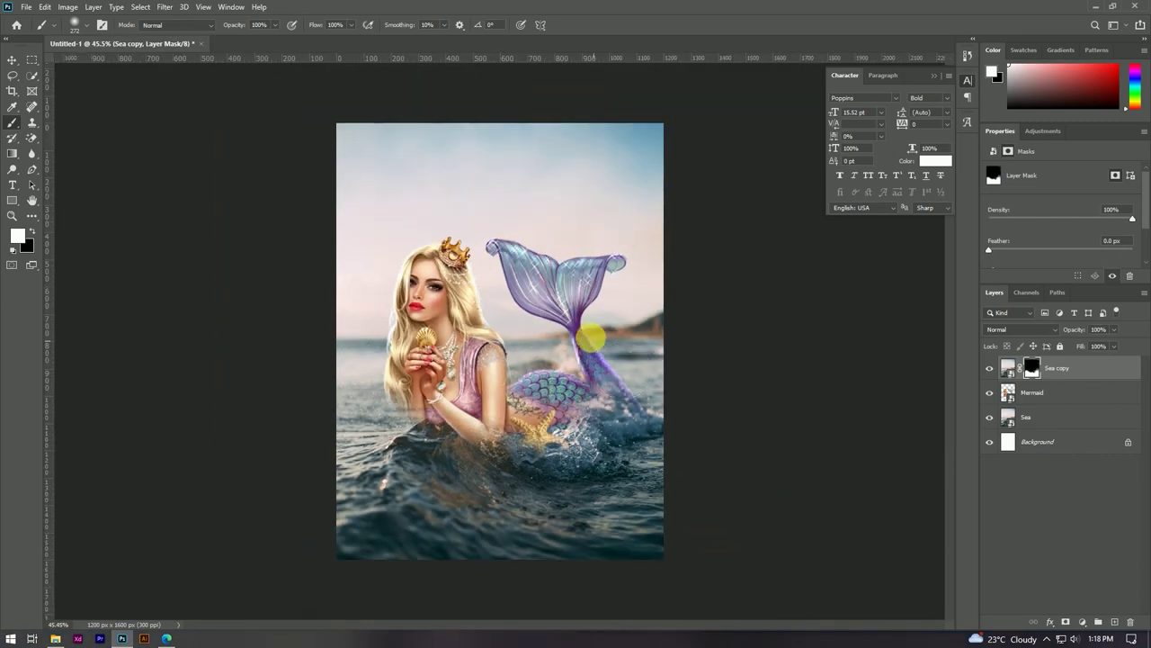
- Scale the Mermaid layer up slightly to about 1074 × 871 px and commit
key(v)
click(1035, 393)
key(ctrl+t)
drag(663, 363, 676, 367)
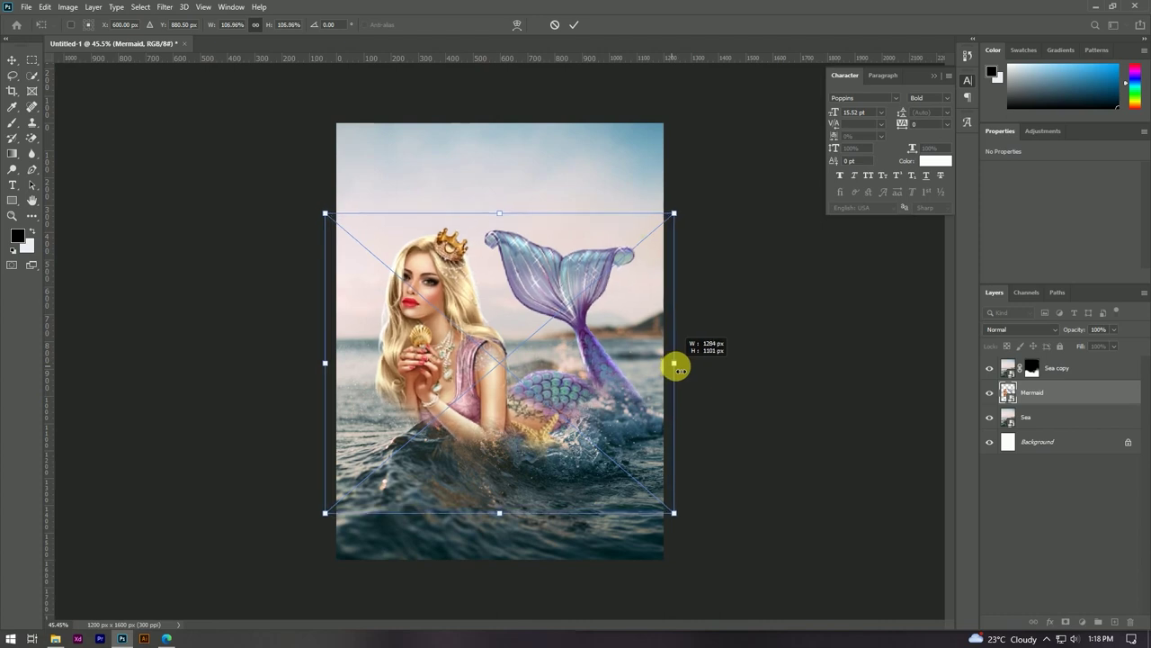
click(574, 24)
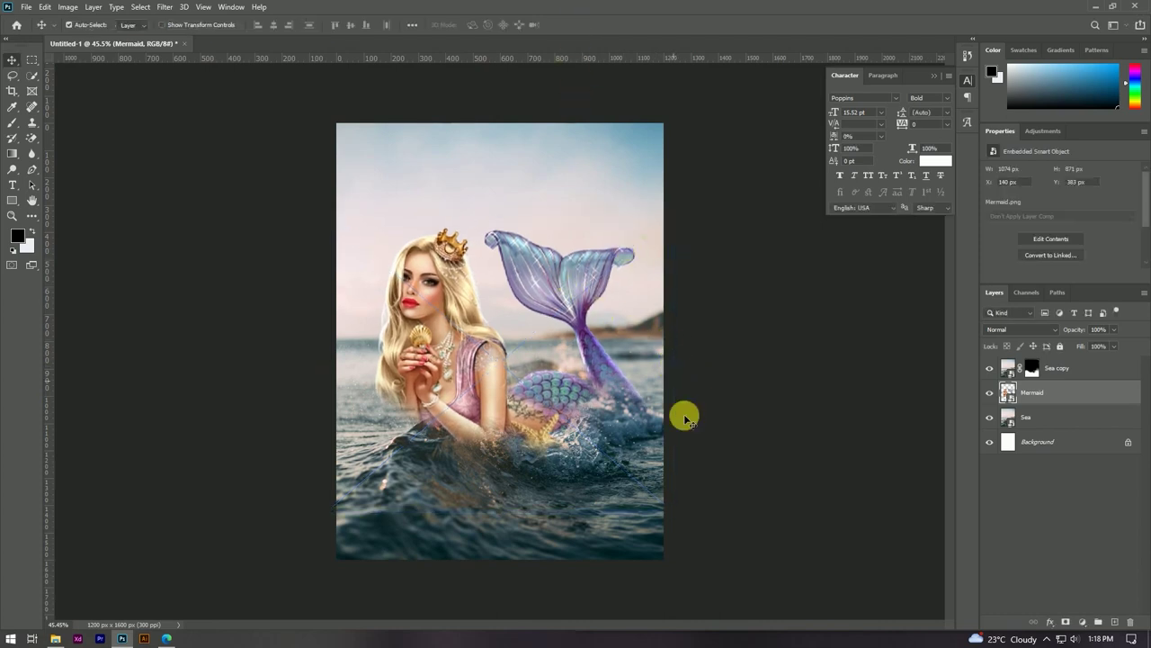
click(1076, 638)
click(725, 588)
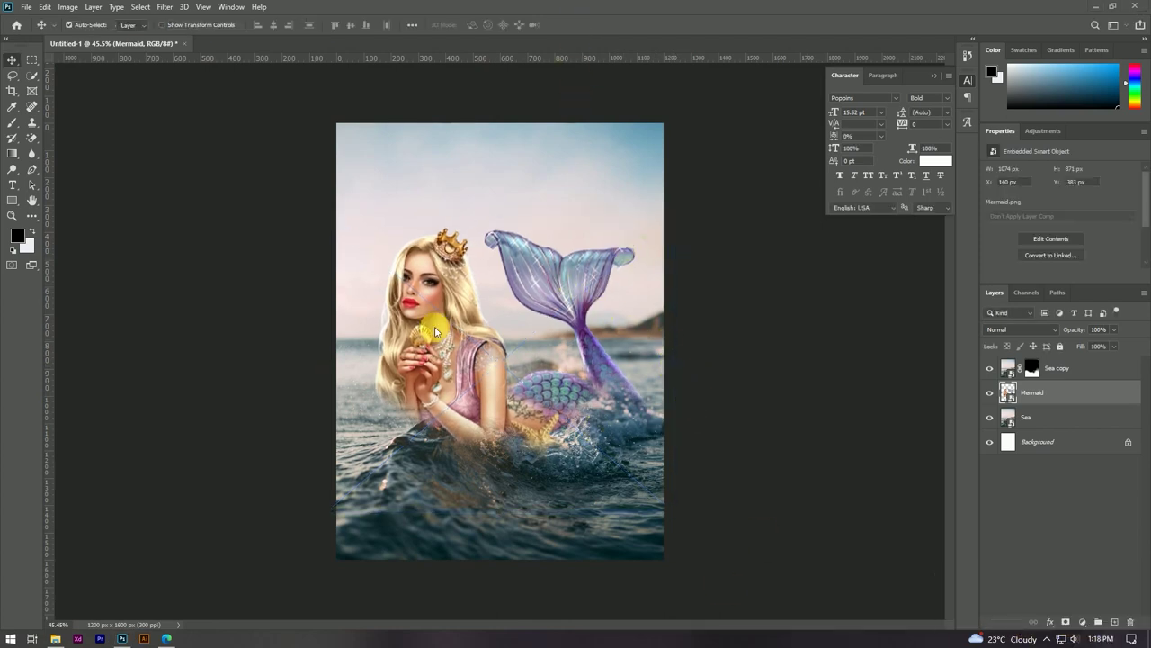
scroll(419, 284, up, 2)
scroll(532, 314, up, 2)
click(1033, 369)
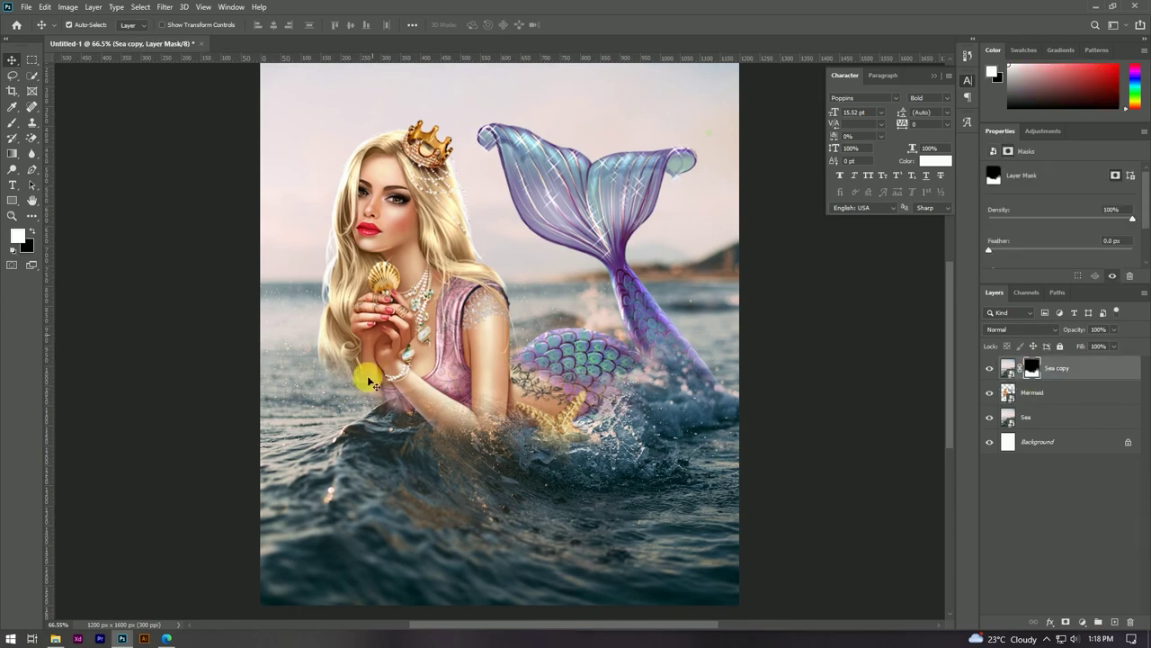
- Paint the Sea copy mask black and white around the mermaid's arm waterline
key(b)
drag(407, 423, 539, 428)
mouse_move(424, 411)
mouse_down()
mouse_move(352, 418)
mouse_move(296, 391)
mouse_up()
key(x)
drag(471, 463, 424, 423)
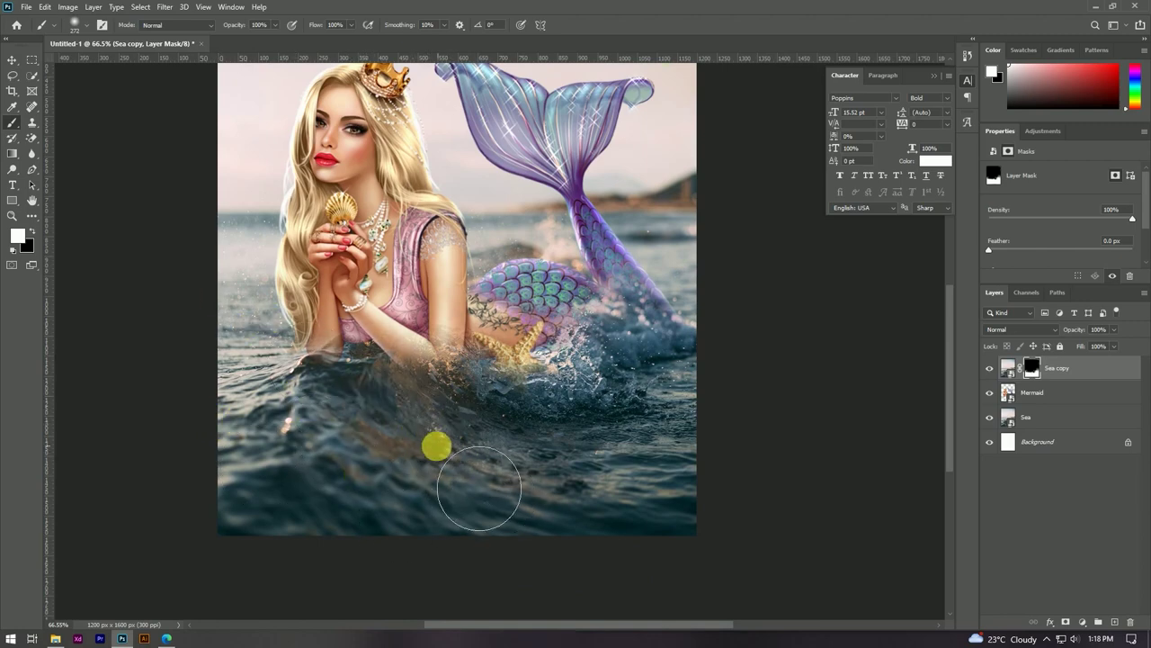
key(x)
mouse_move(522, 342)
mouse_down()
mouse_move(456, 321)
mouse_move(544, 385)
mouse_up()
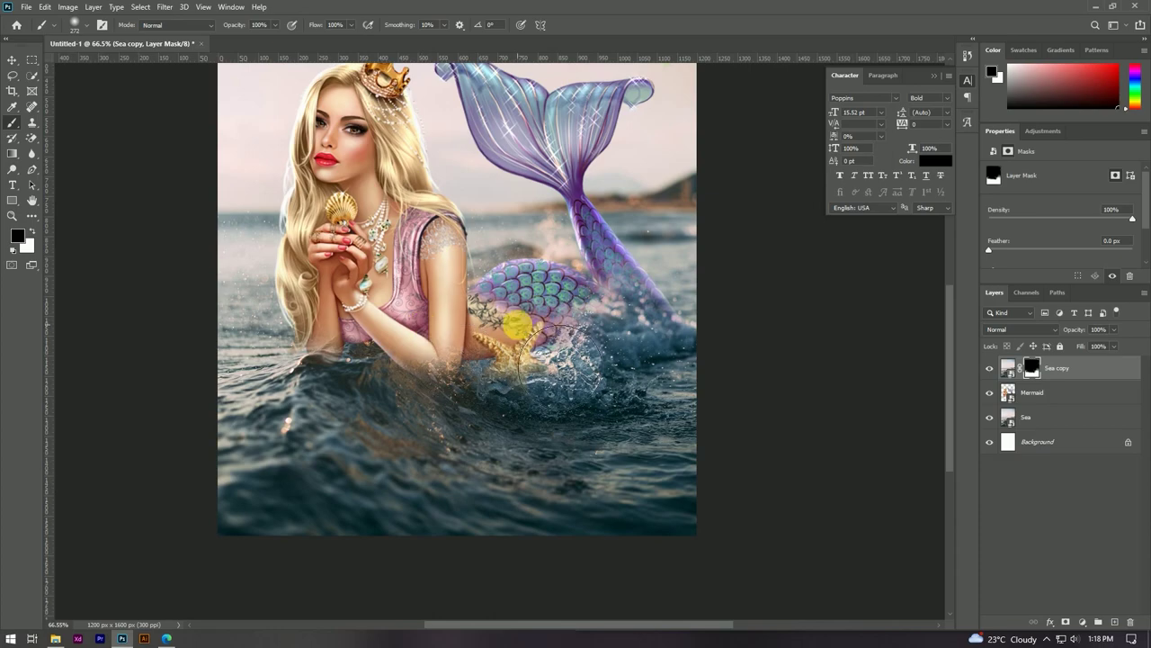
- Paint white to wash water over the skin along the waterline
scroll(544, 385, down, 1)
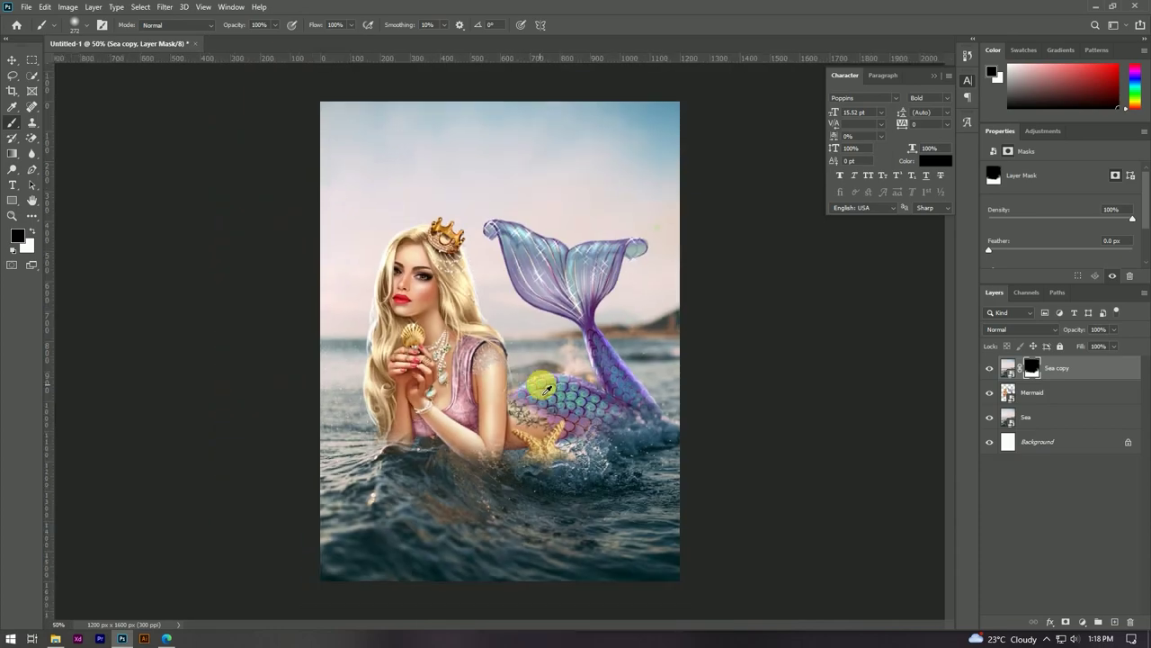
scroll(612, 550, down, 1)
scroll(434, 523, up, 2)
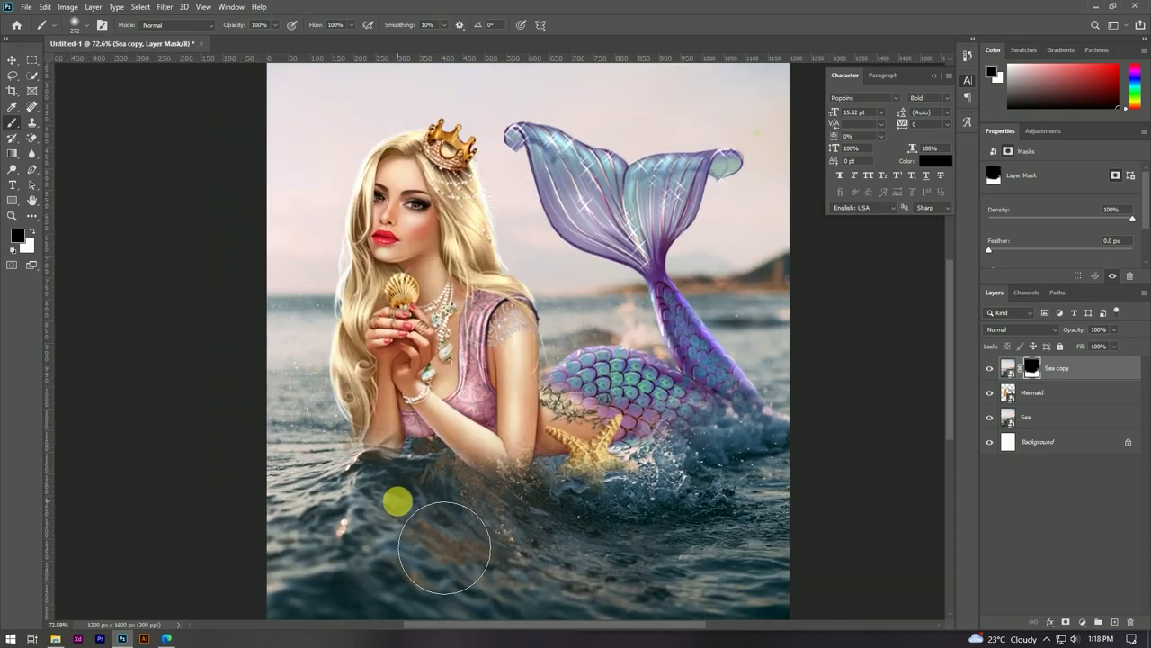
scroll(393, 491, up, 3)
scroll(426, 411, up, 3)
key(x)
mouse_move(326, 402)
mouse_down()
mouse_move(368, 380)
mouse_move(303, 372)
mouse_move(455, 459)
mouse_up()
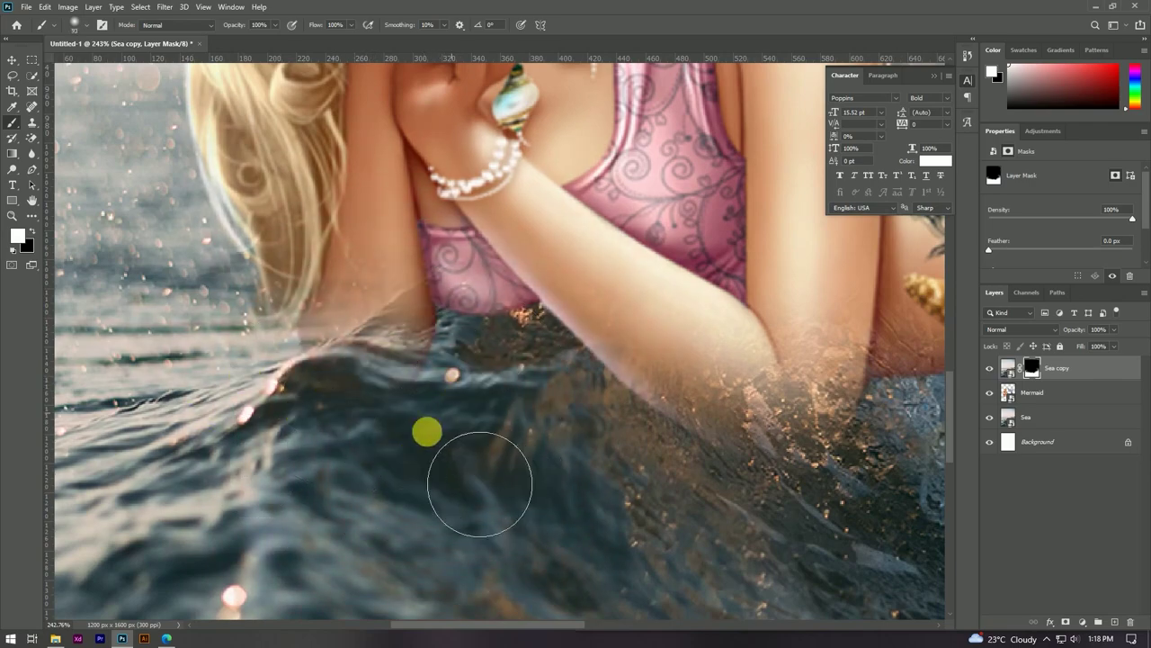
scroll(445, 450, down, 4)
scroll(434, 436, down, 1)
scroll(423, 435, up, 2)
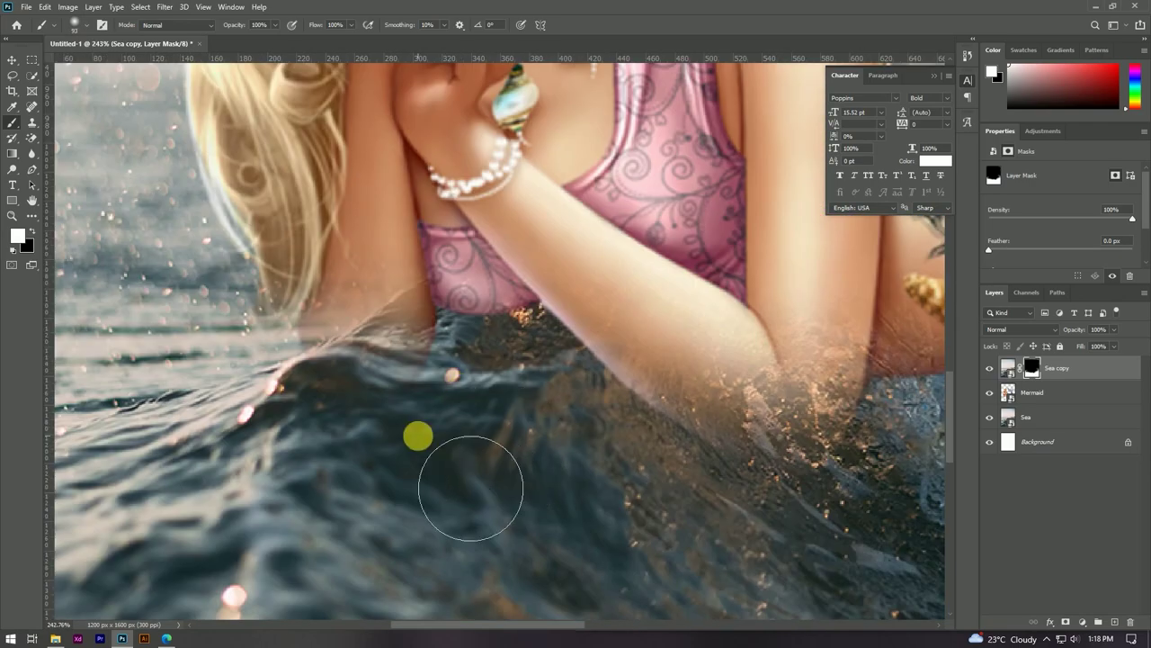
scroll(369, 419, down, 1)
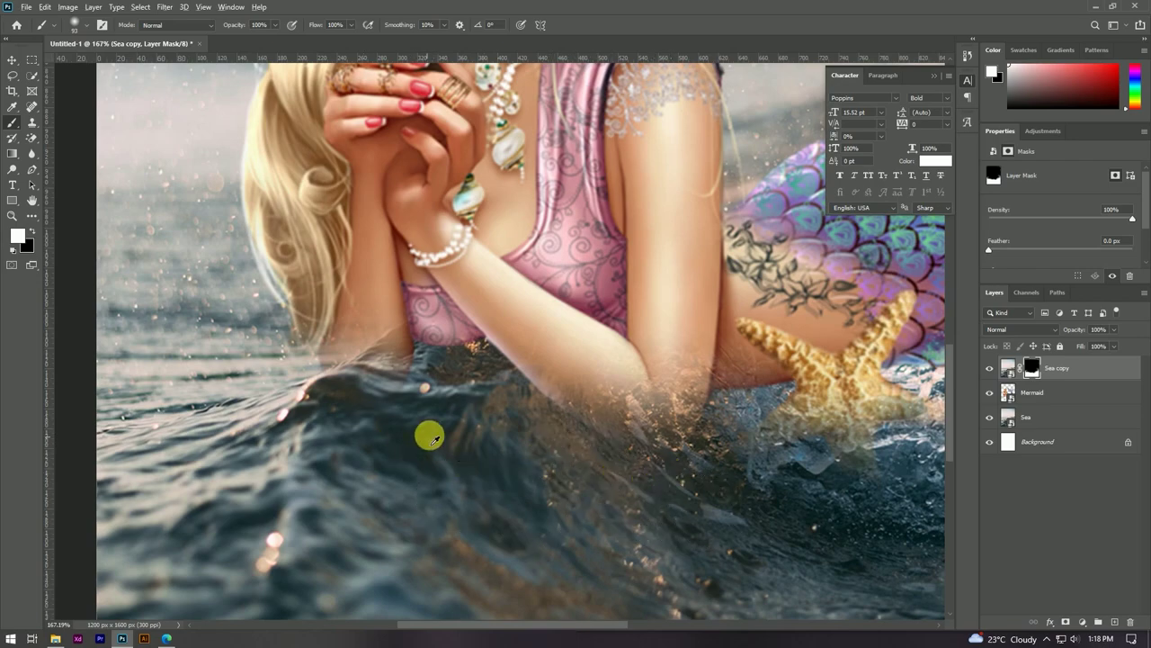
scroll(418, 450, down, 1)
scroll(536, 453, down, 2)
scroll(503, 440, up, 1)
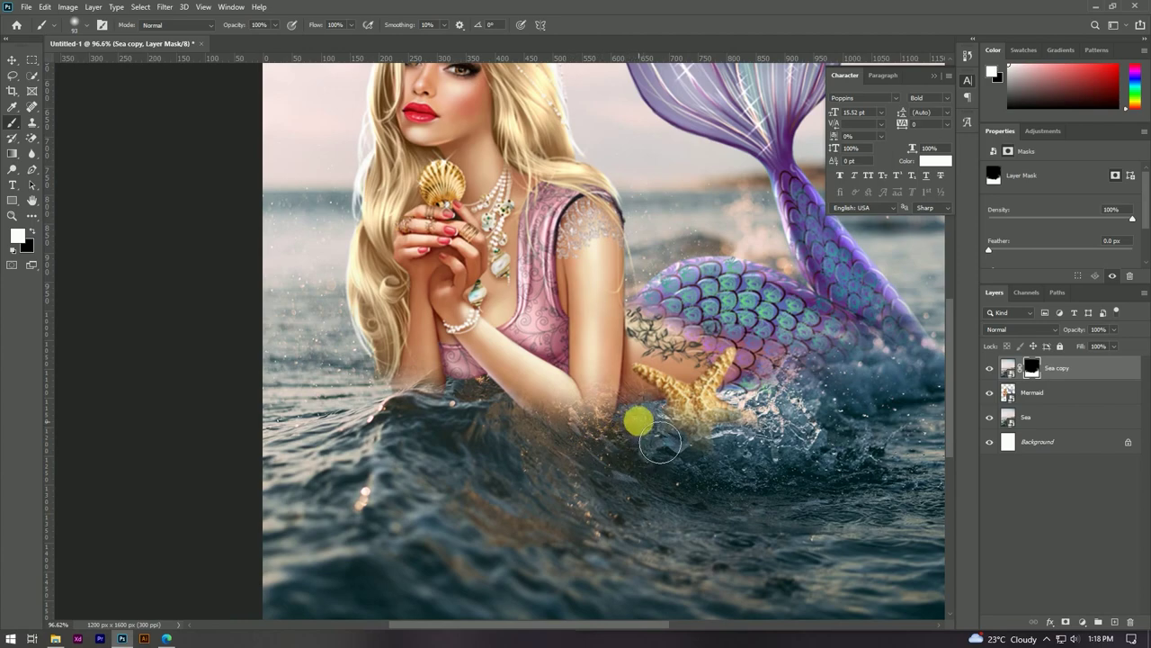
scroll(553, 486, down, 1)
scroll(522, 432, down, 1)
scroll(724, 468, up, 2)
scroll(730, 445, up, 1)
scroll(730, 423, down, 2)
scroll(833, 363, up, 1)
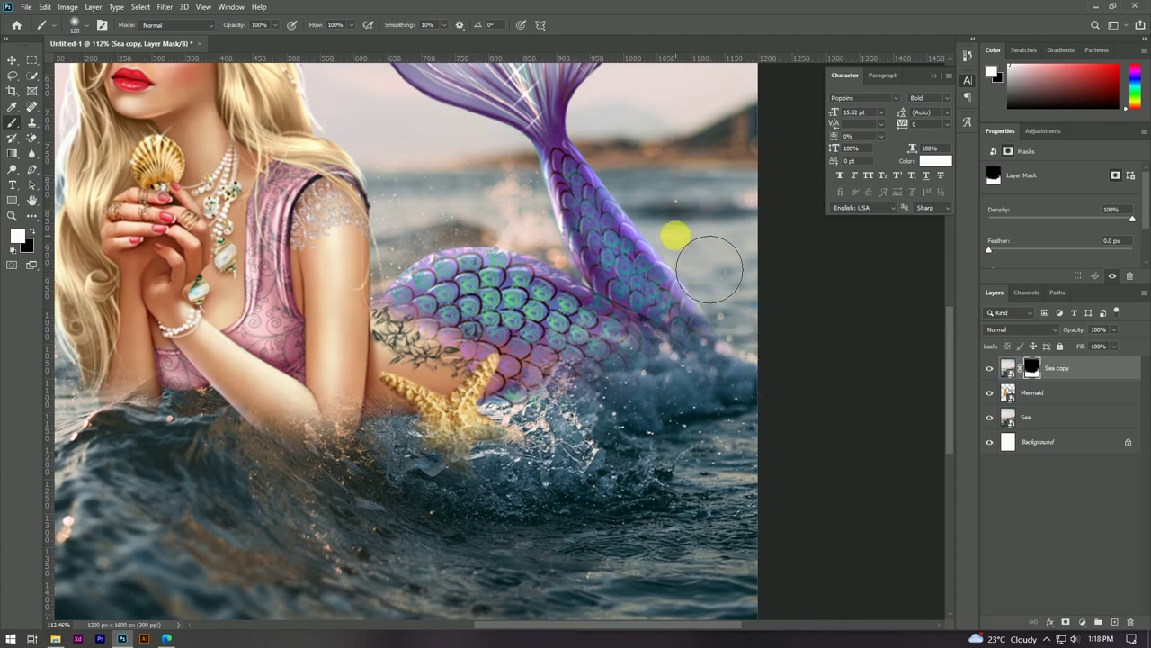
- Reveal more water splash beside the tail and adjust the brush size
drag(733, 447, 599, 521)
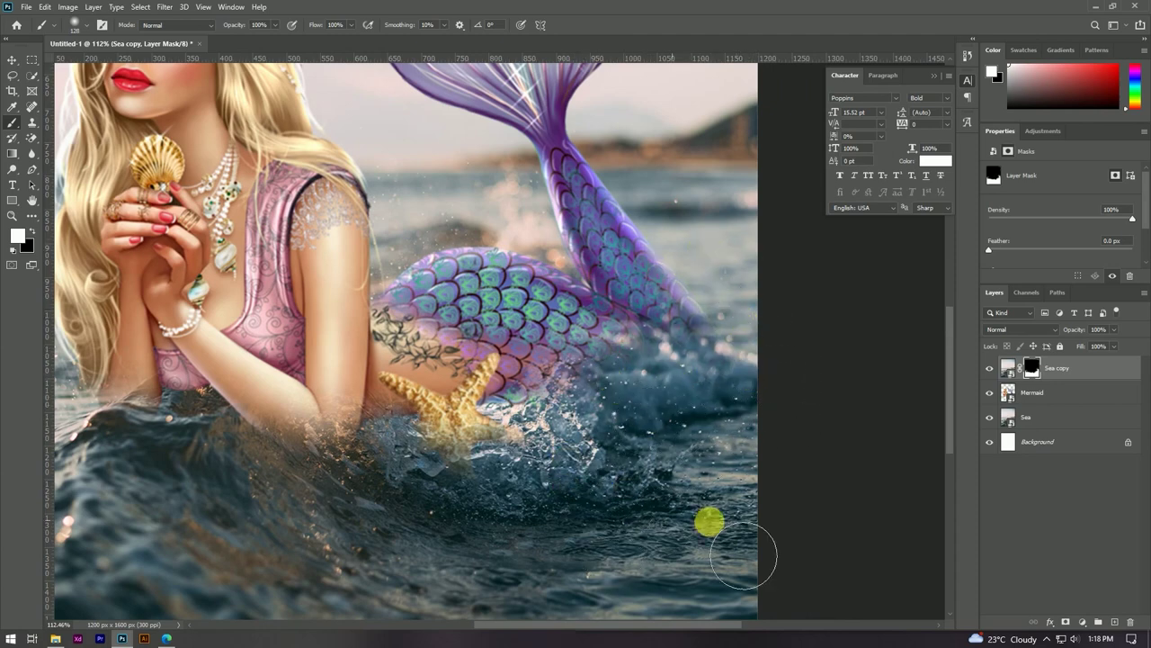
scroll(567, 507, down, 1)
alt+right_click(236, 441)
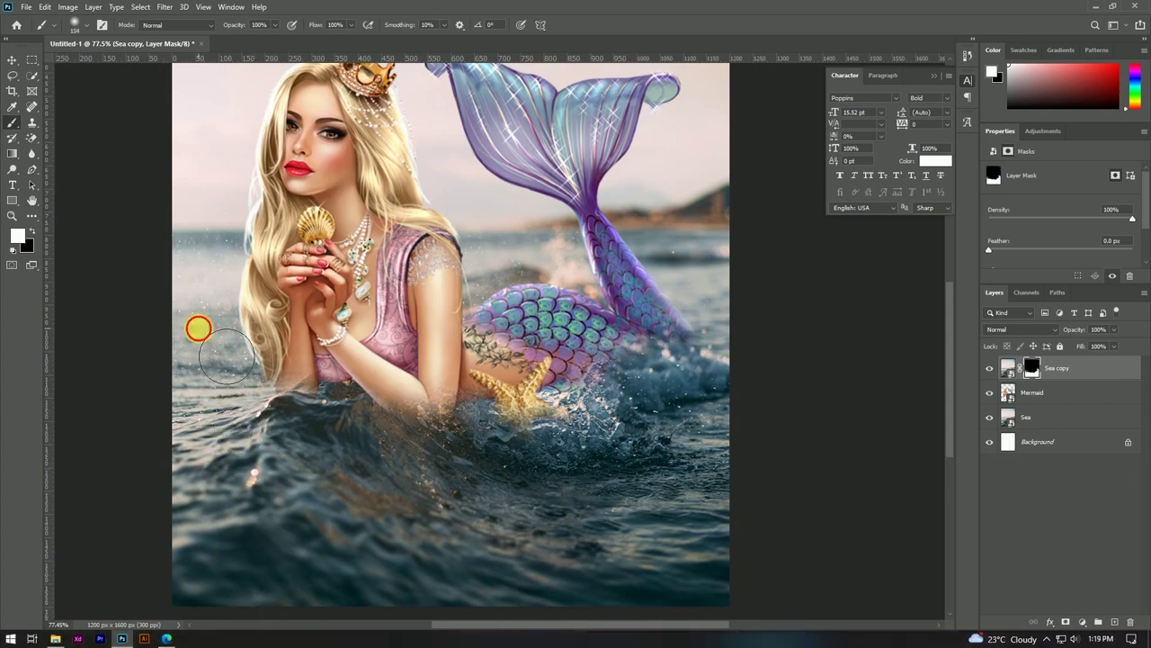
scroll(423, 317, down, 2)
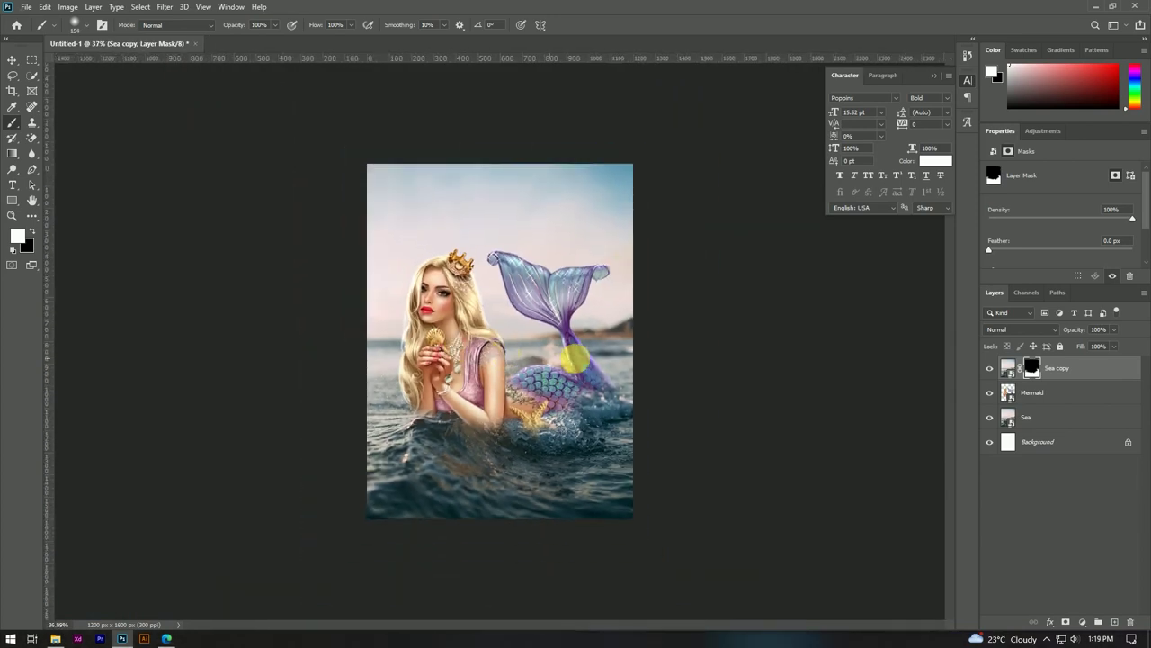
scroll(504, 324, up, 1)
- Switch to the Move tool and select the Sea copy layer
key(v)
click(560, 318)
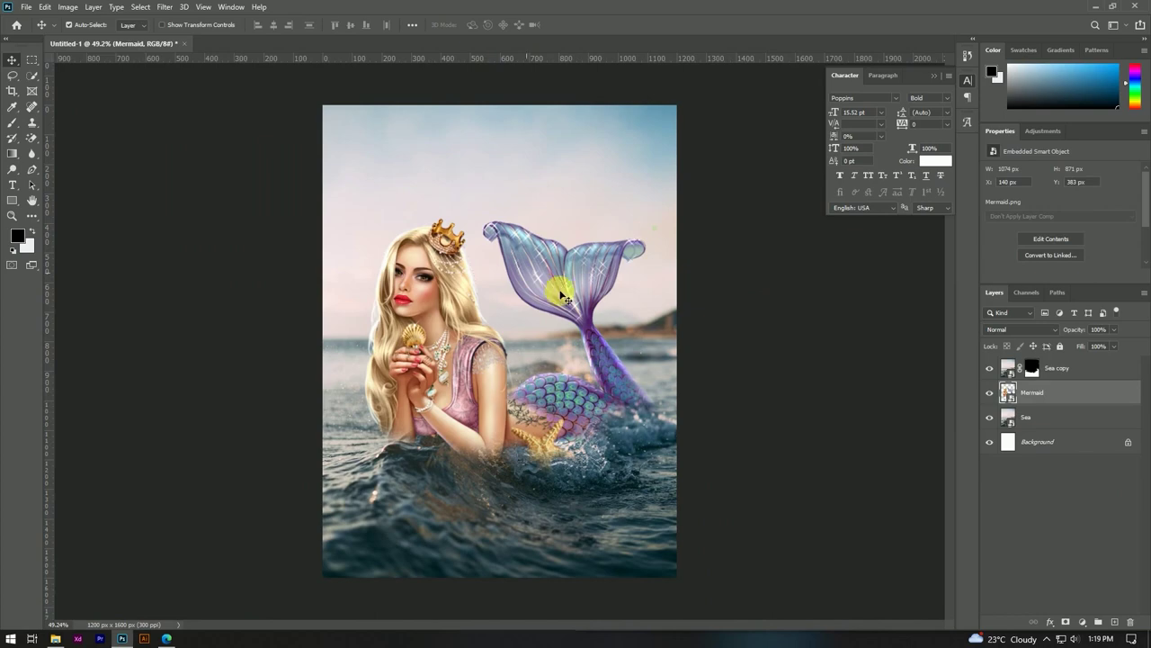
scroll(576, 297, up, 1)
scroll(584, 270, down, 1)
click(1103, 369)
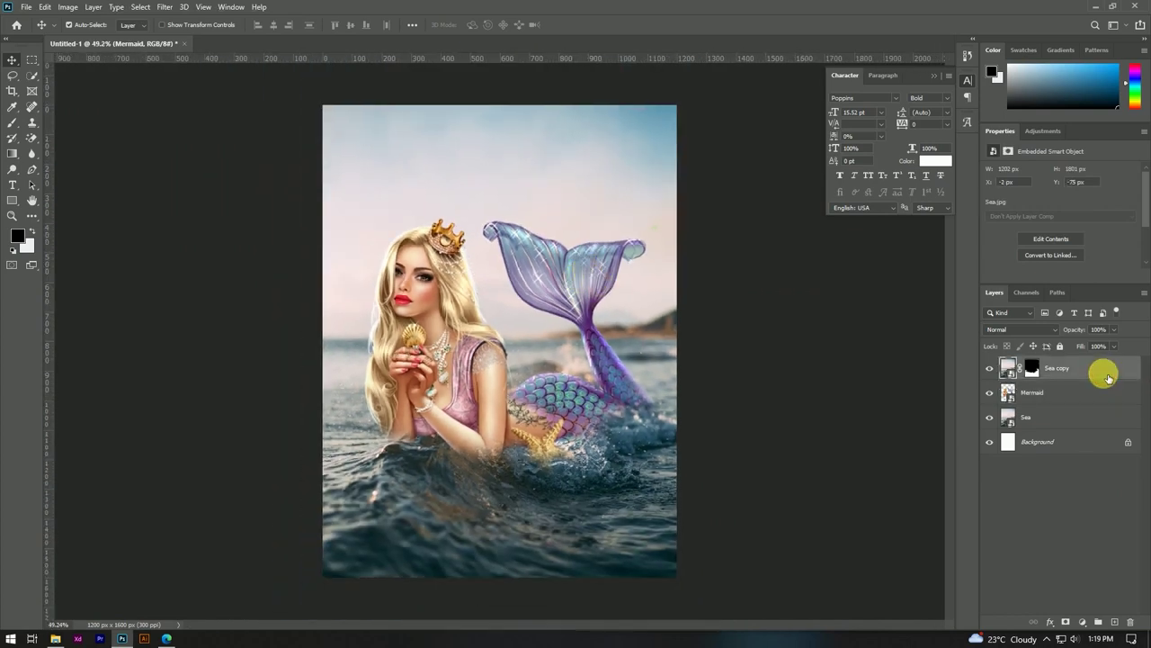
- Add a new layer named Grey above Sea copy and fill it with 50% Gray
click(1117, 621)
text(Grey)
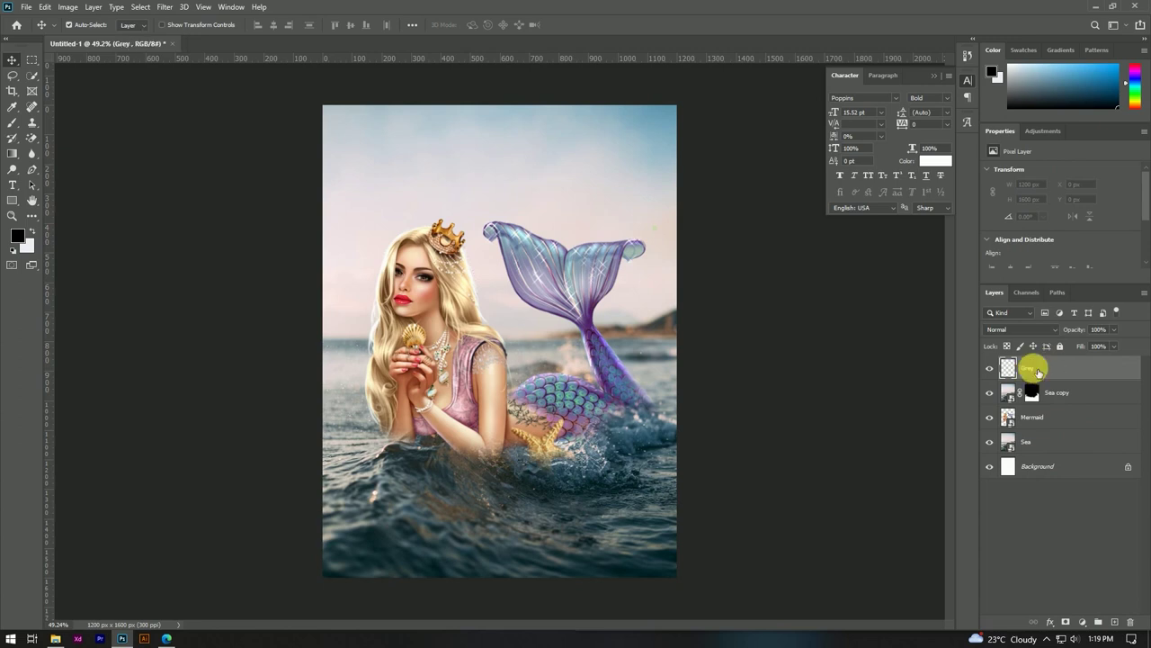
click(406, 129)
click(58, 9)
mouse_move(45, 7)
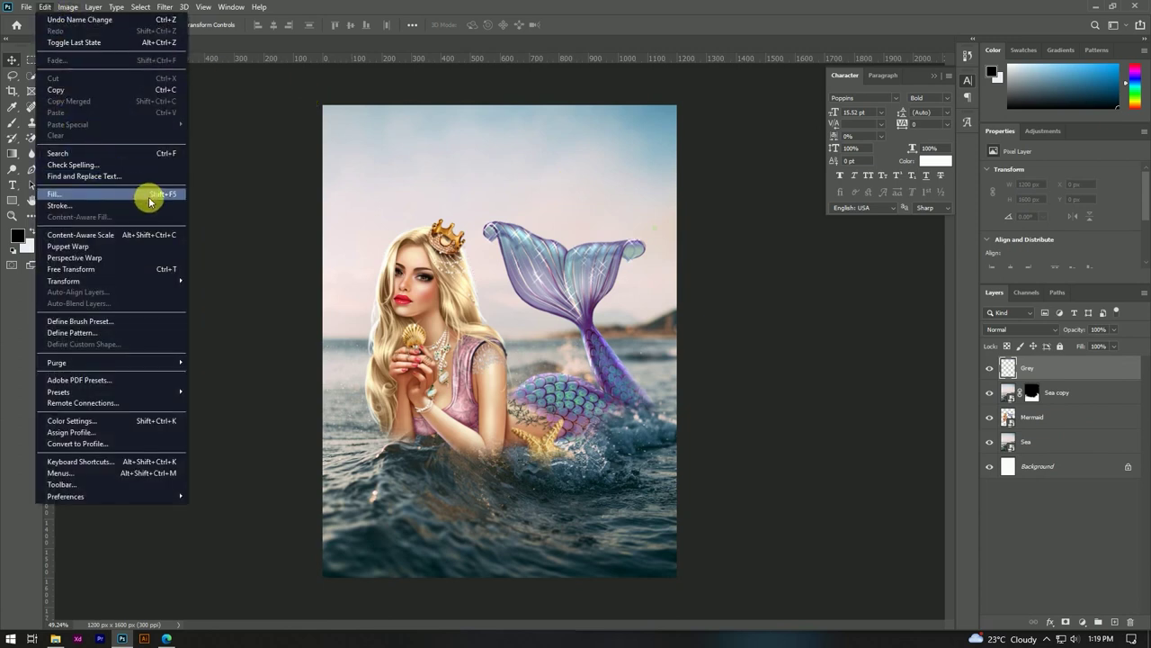
click(131, 194)
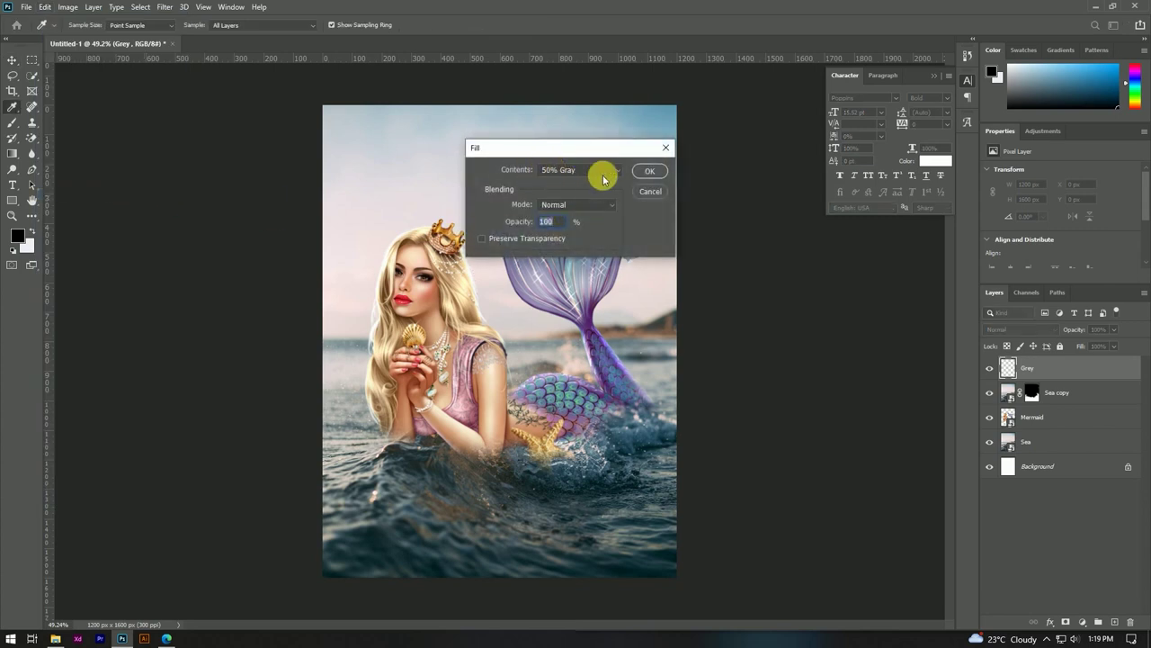
click(650, 171)
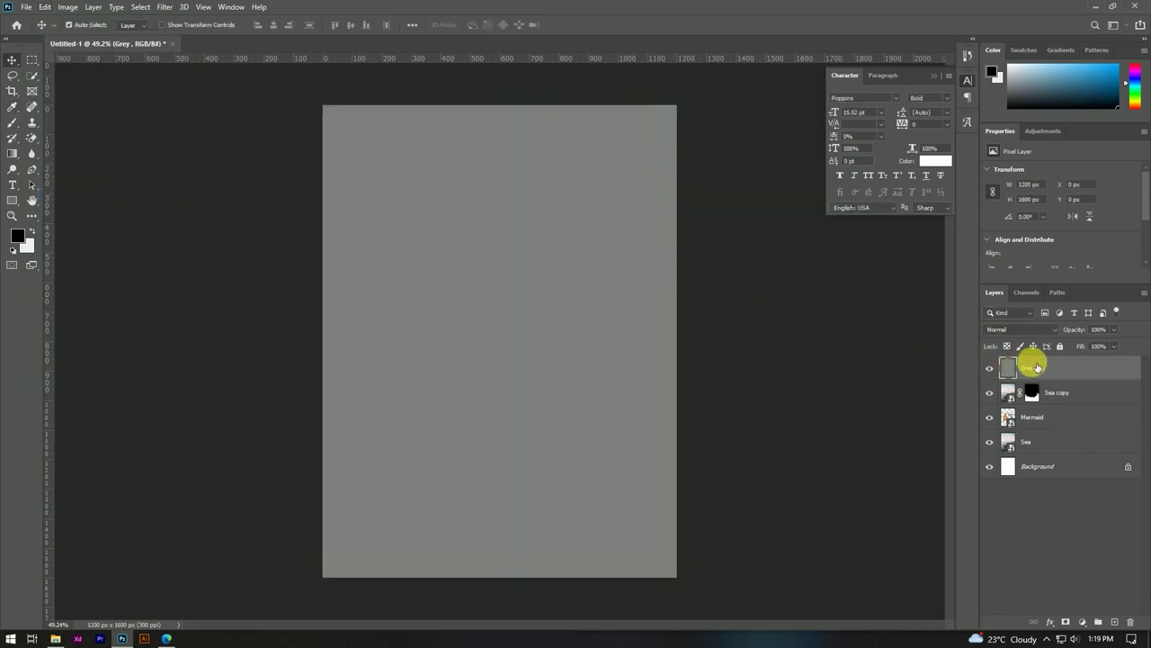
click(165, 8)
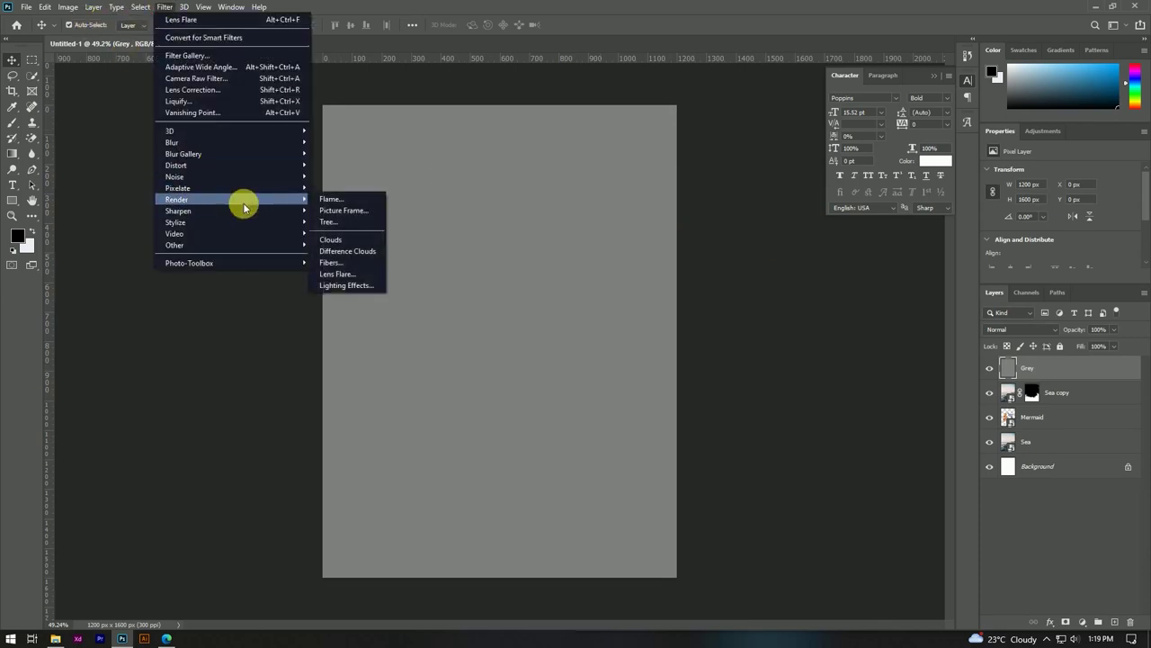
mouse_move(177, 199)
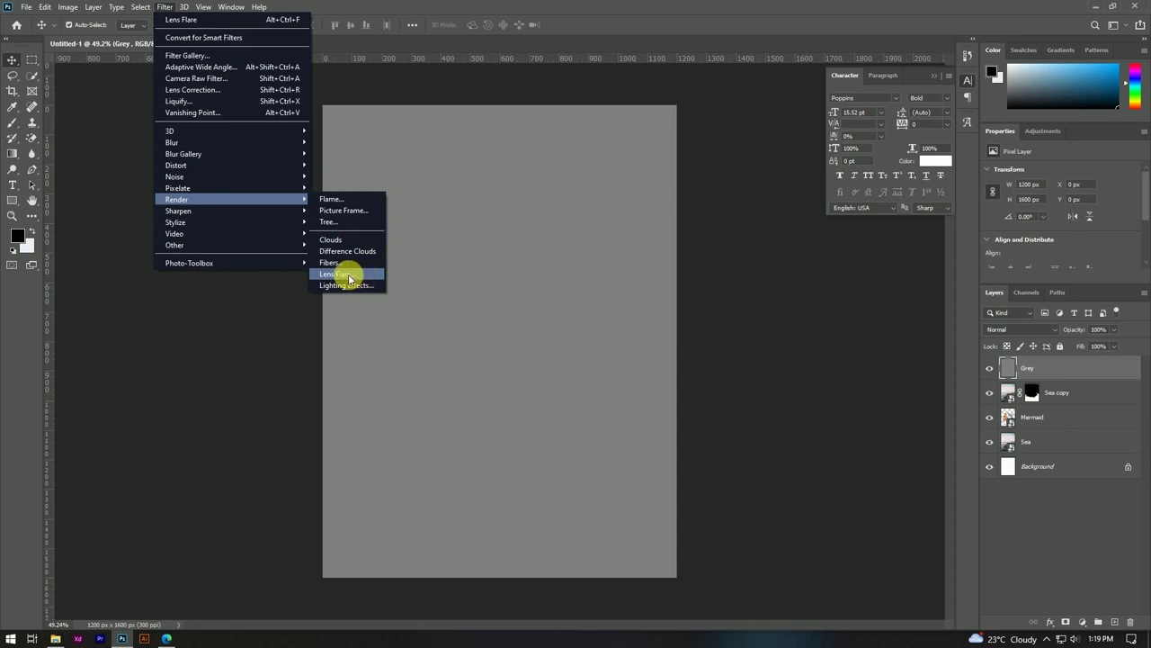
- Render a 105mm Prime lens flare centred at the Grey layer's top-left corner
click(349, 278)
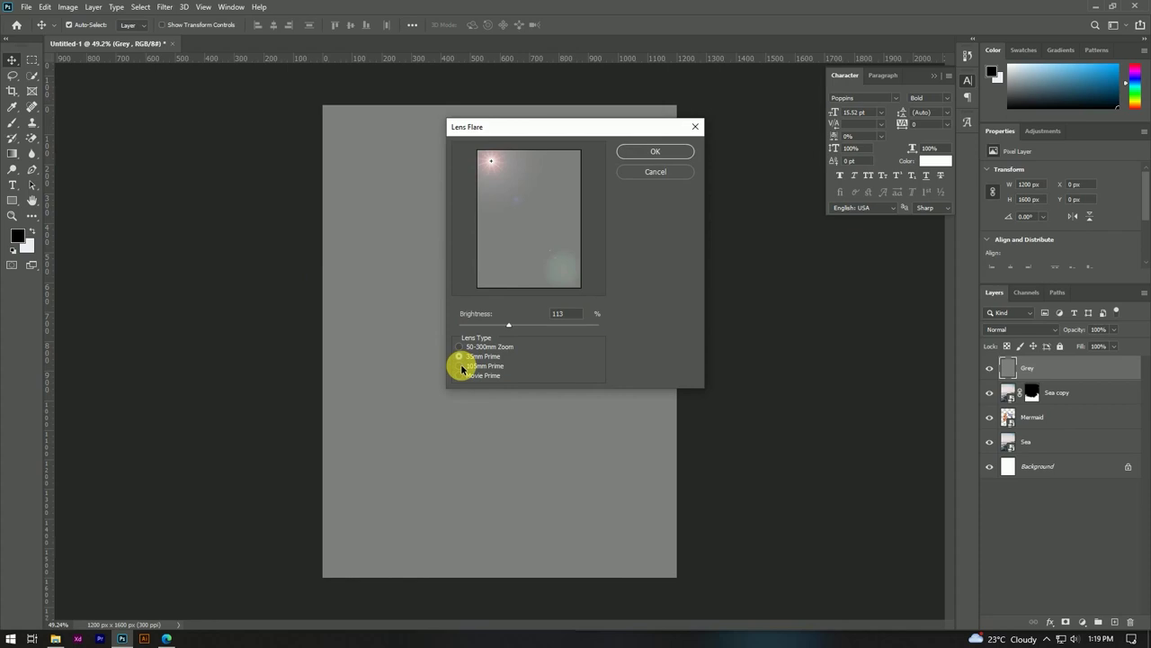
click(461, 366)
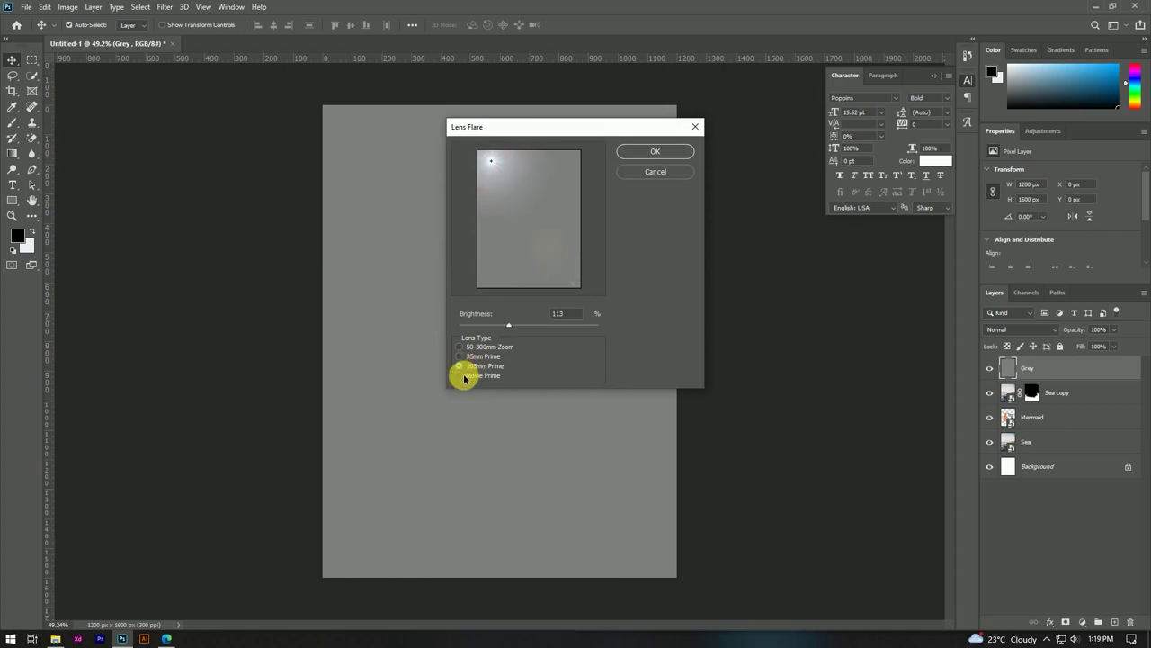
click(461, 376)
click(463, 367)
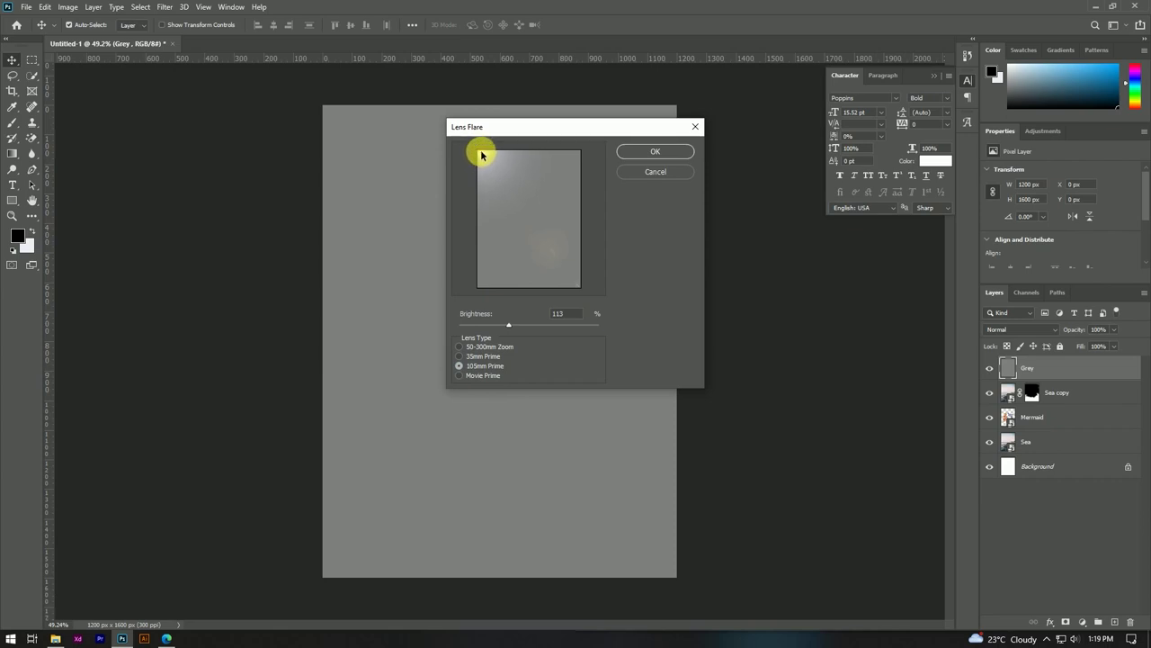
mouse_move(478, 150)
mouse_down()
mouse_move(558, 269)
mouse_move(481, 153)
mouse_up()
click(653, 152)
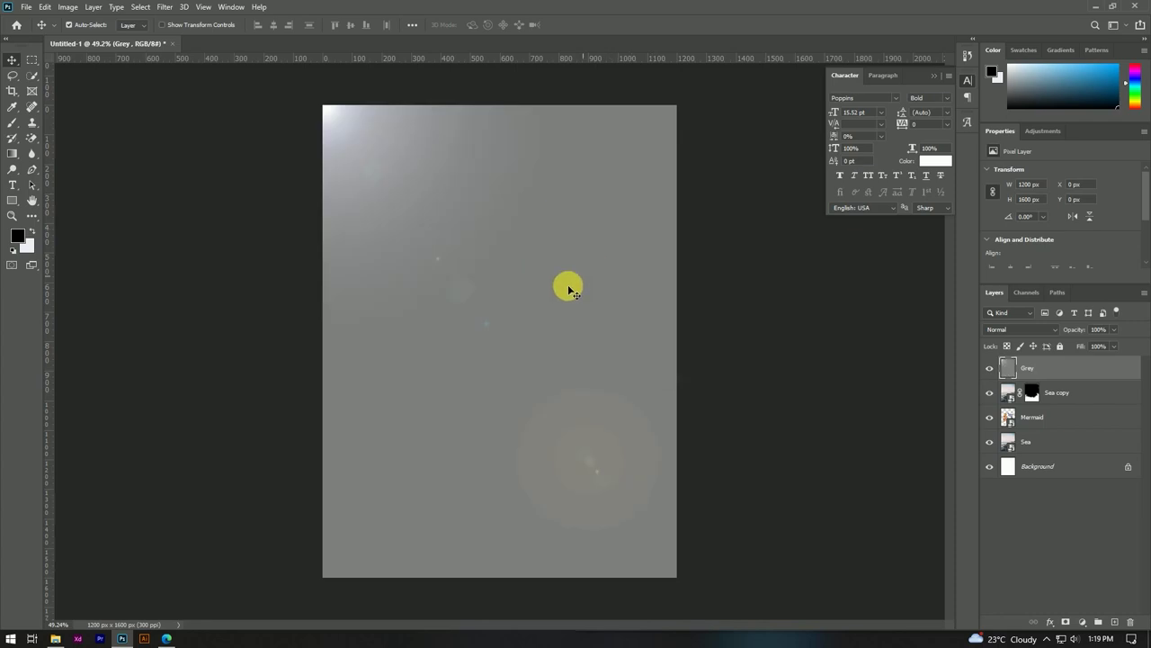
key(ctrl+minus)
key(ctrl+minus)
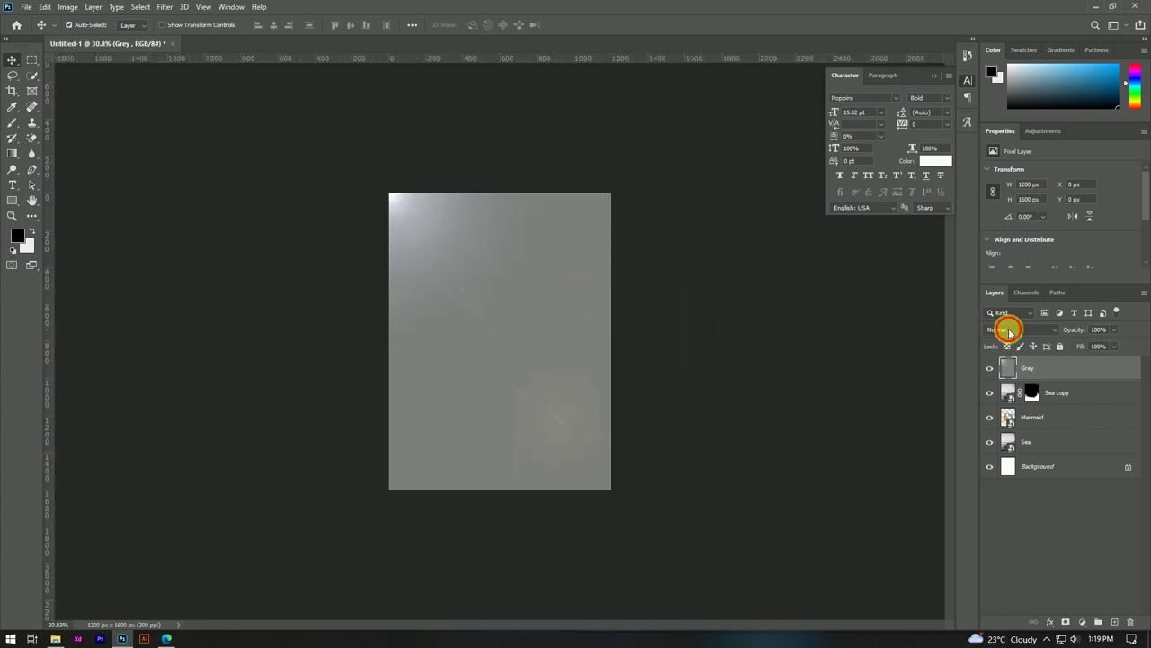
- Set the Grey layer's blend mode to Overlay and toggle its visibility to compare
click(1008, 330)
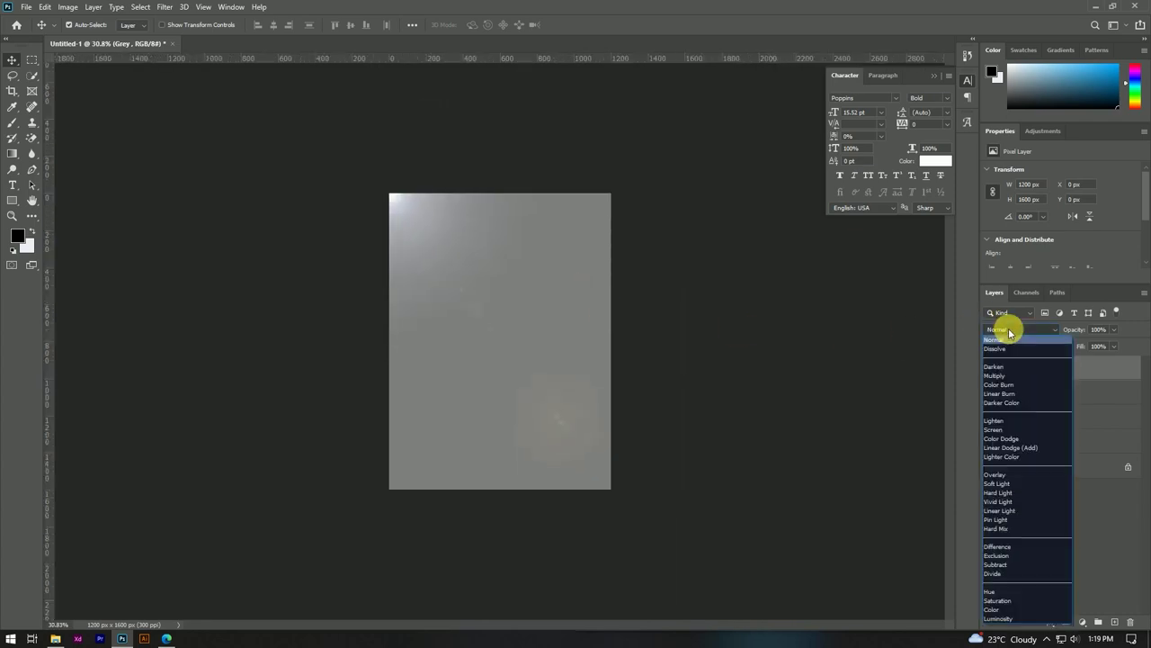
click(1009, 475)
scroll(450, 310, up, 3)
scroll(450, 304, down, 1)
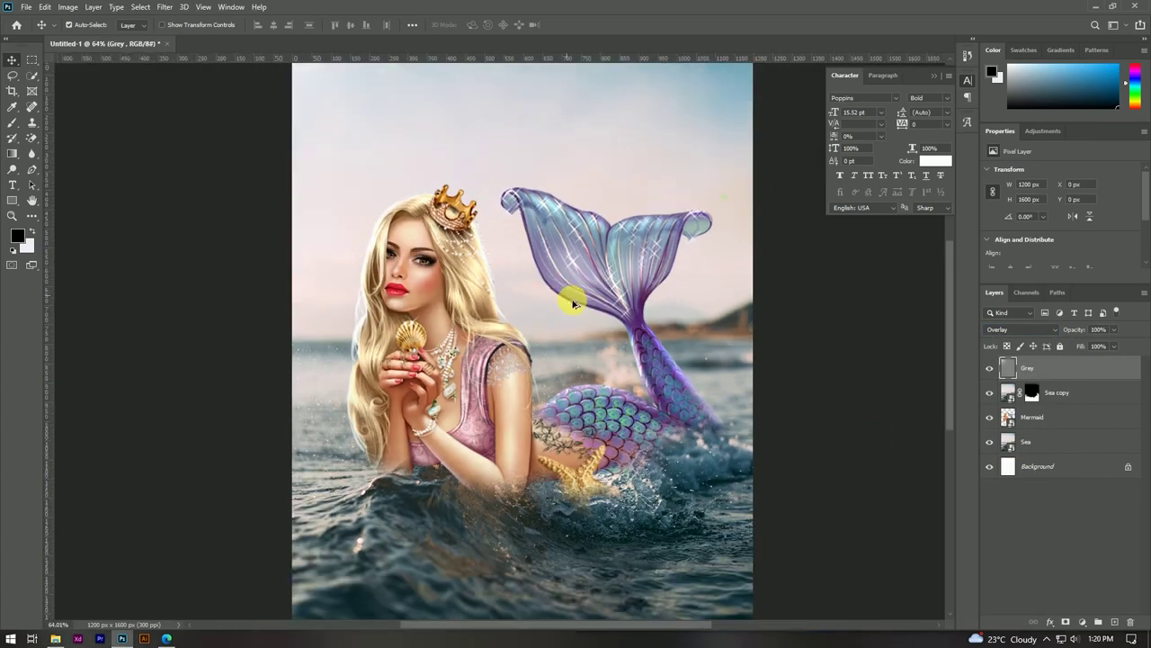
click(989, 368)
click(990, 368)
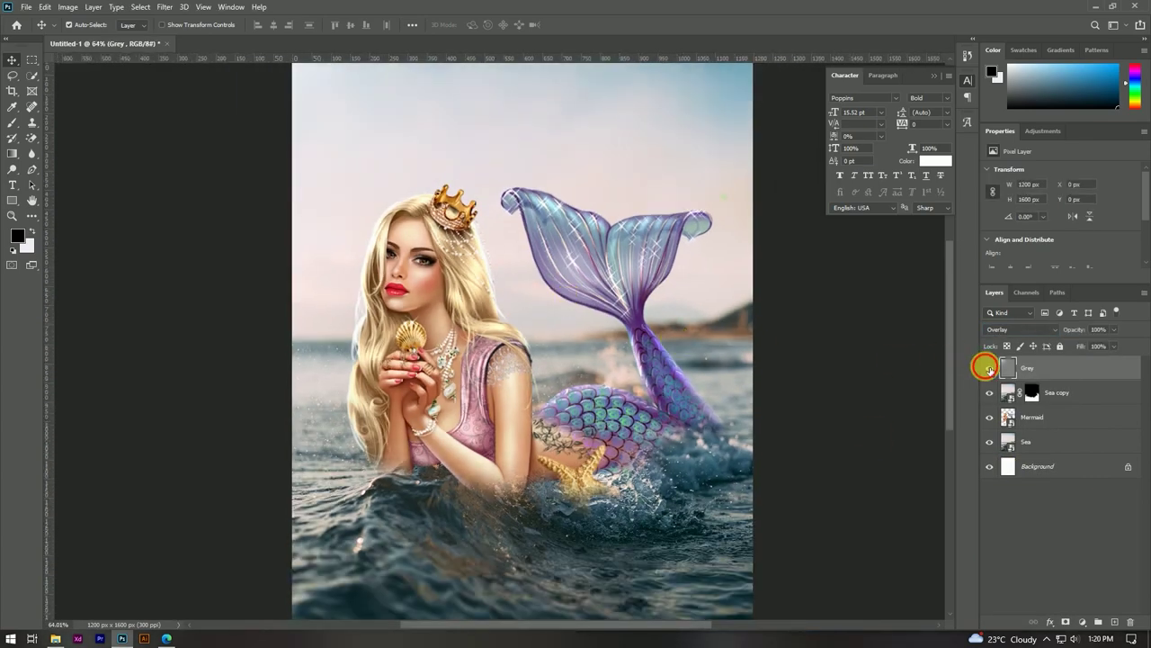
click(989, 368)
- Select Grey through Sea and stamp the visible layers into a new top layer named Color
scroll(513, 288, down, 1)
scroll(512, 296, up, 1)
scroll(503, 322, down, 1)
scroll(506, 324, down, 1)
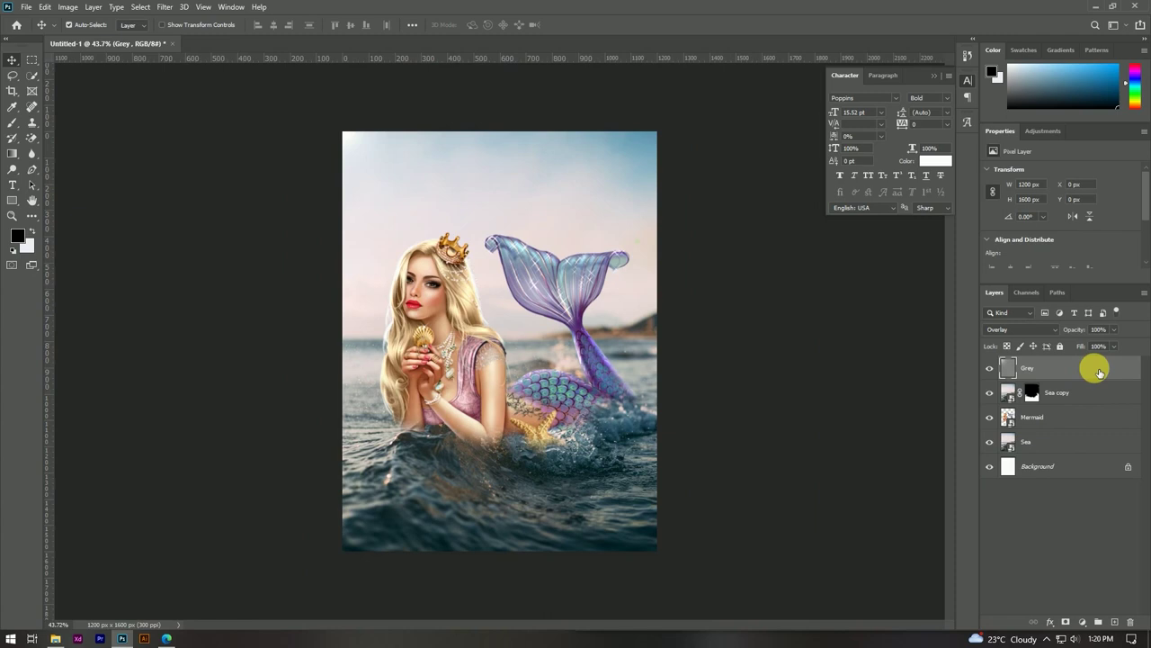
scroll(578, 368, up, 1)
scroll(548, 301, up, 1)
scroll(550, 292, down, 1)
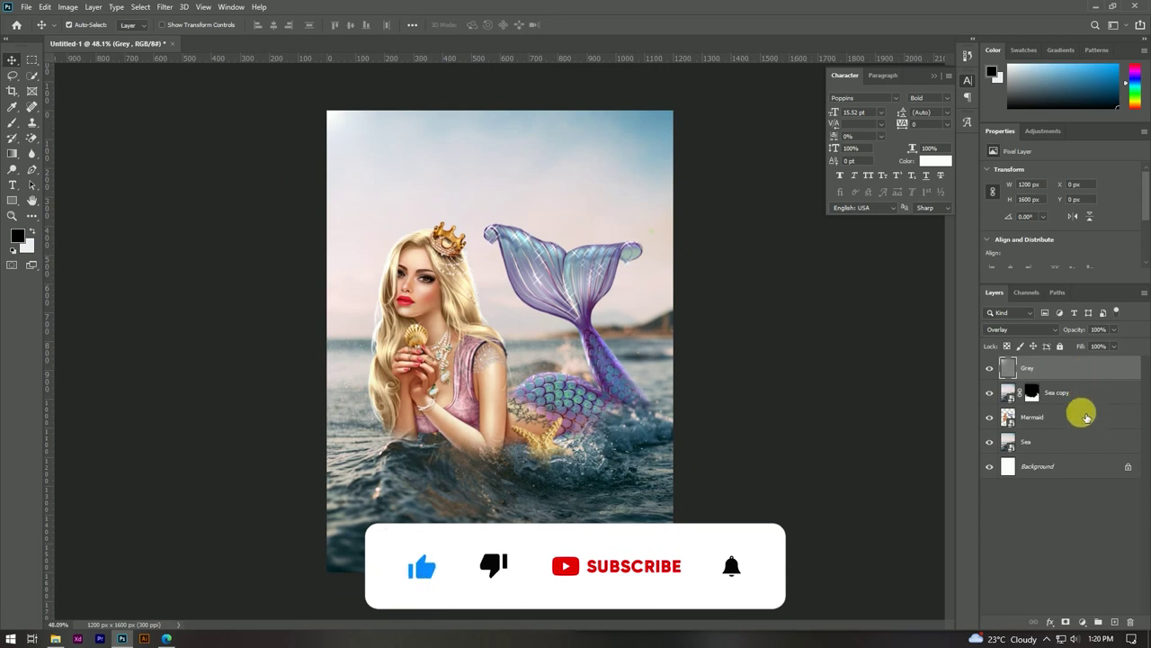
shift+click(1085, 442)
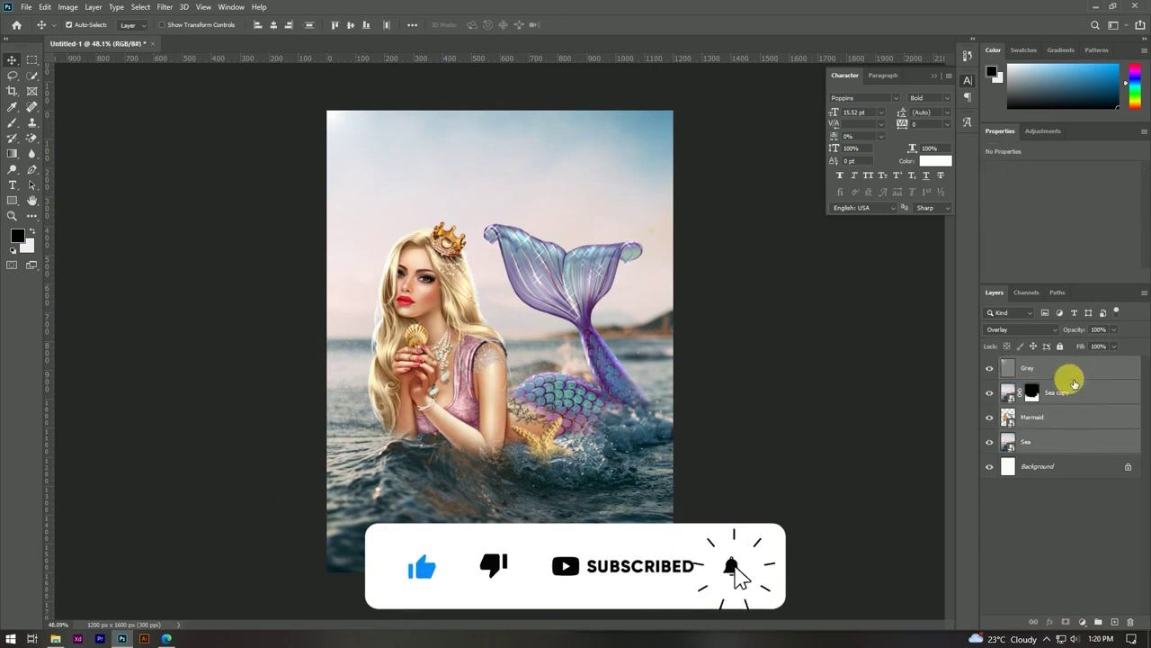
key(ctrl+shift+alt+e)
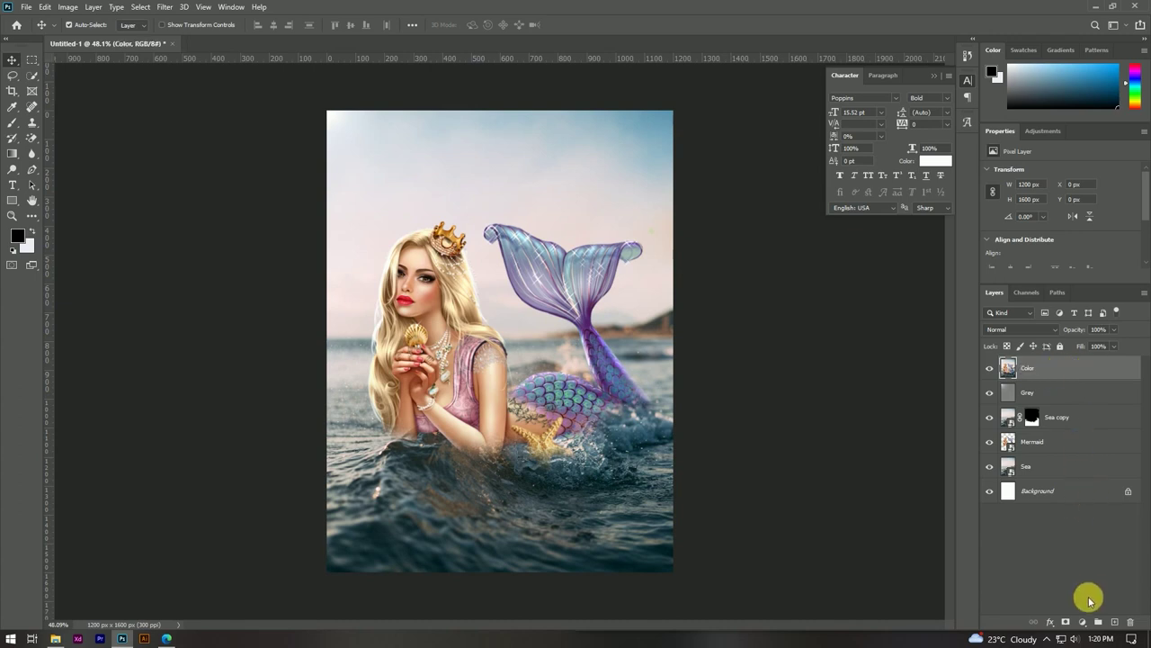
click(1084, 622)
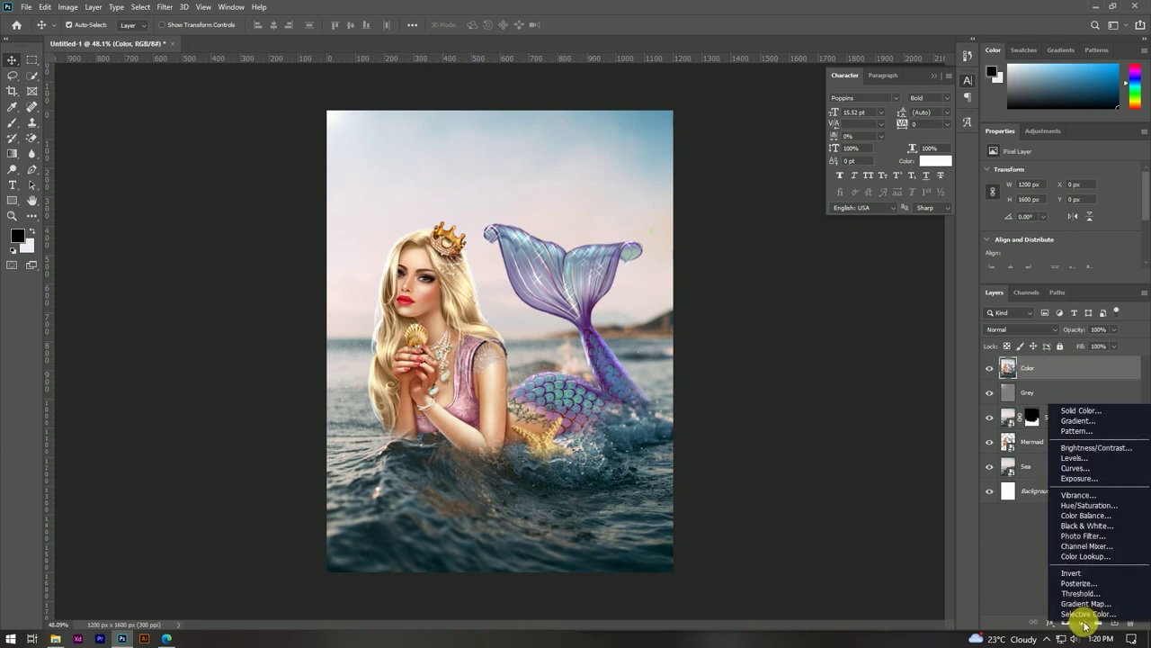
- Add a Hue/Saturation 1 adjustment layer with Hue -2, Saturation +10 and Lightness +1
click(1089, 505)
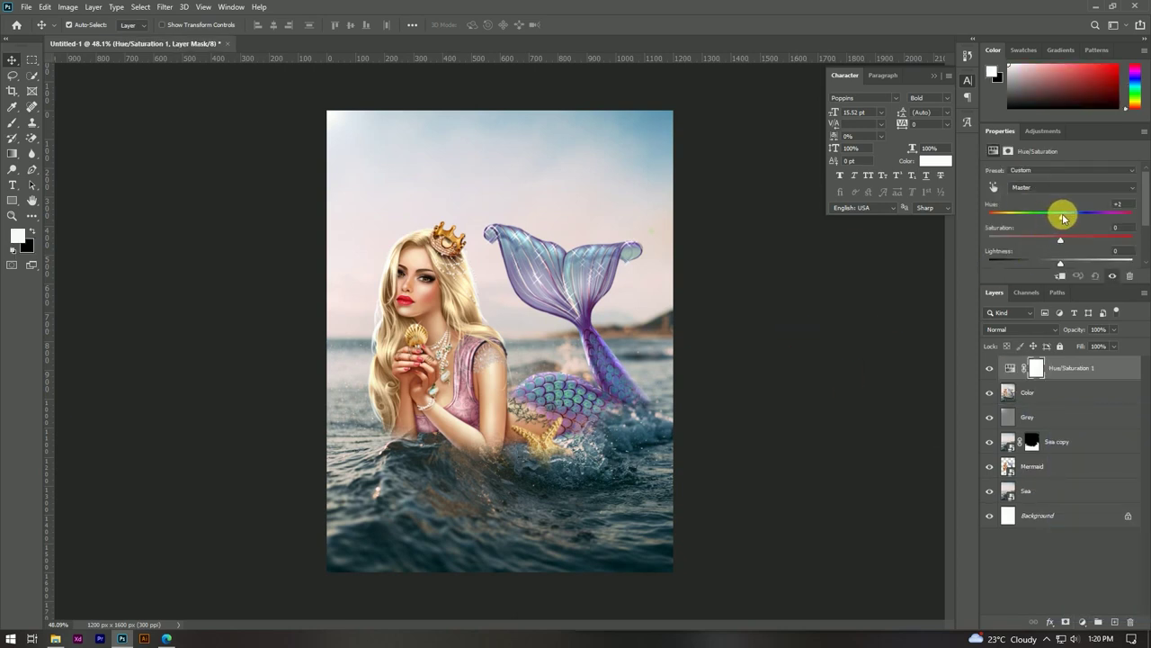
drag(1069, 217, 1052, 218)
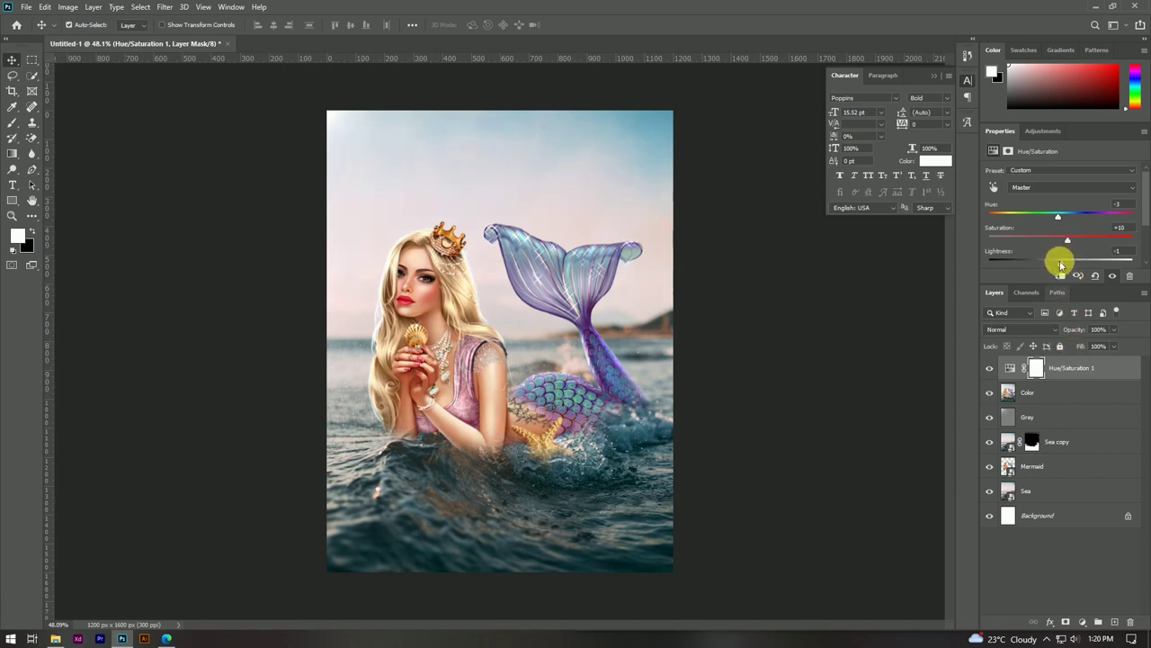
drag(1060, 264, 1058, 263)
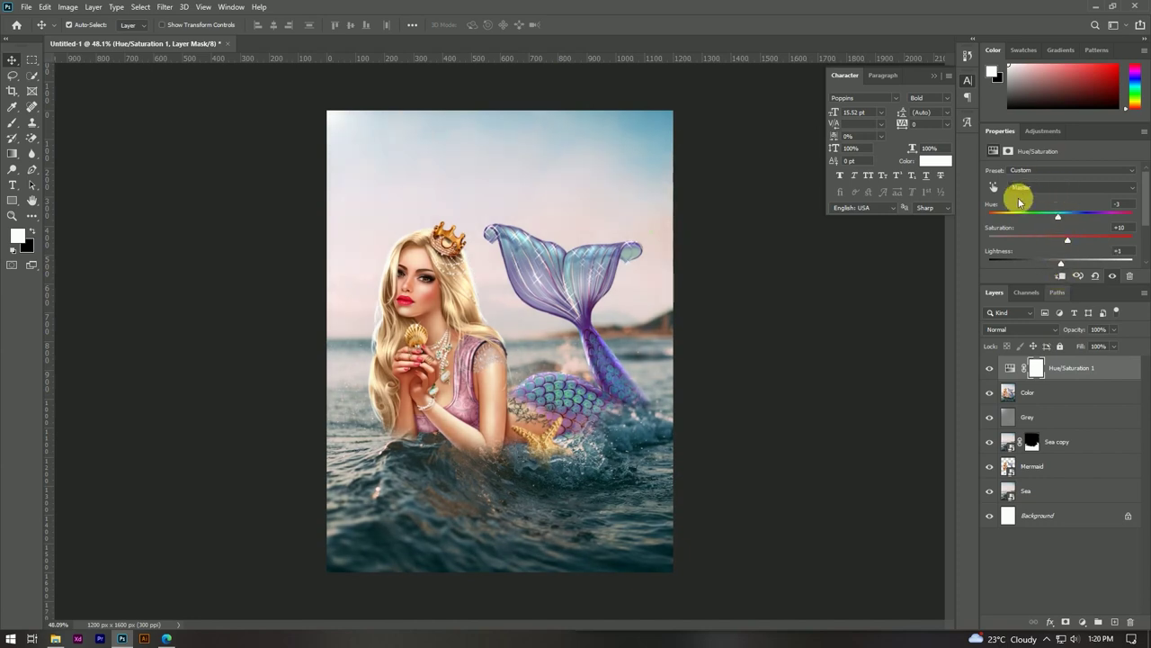
click(1083, 622)
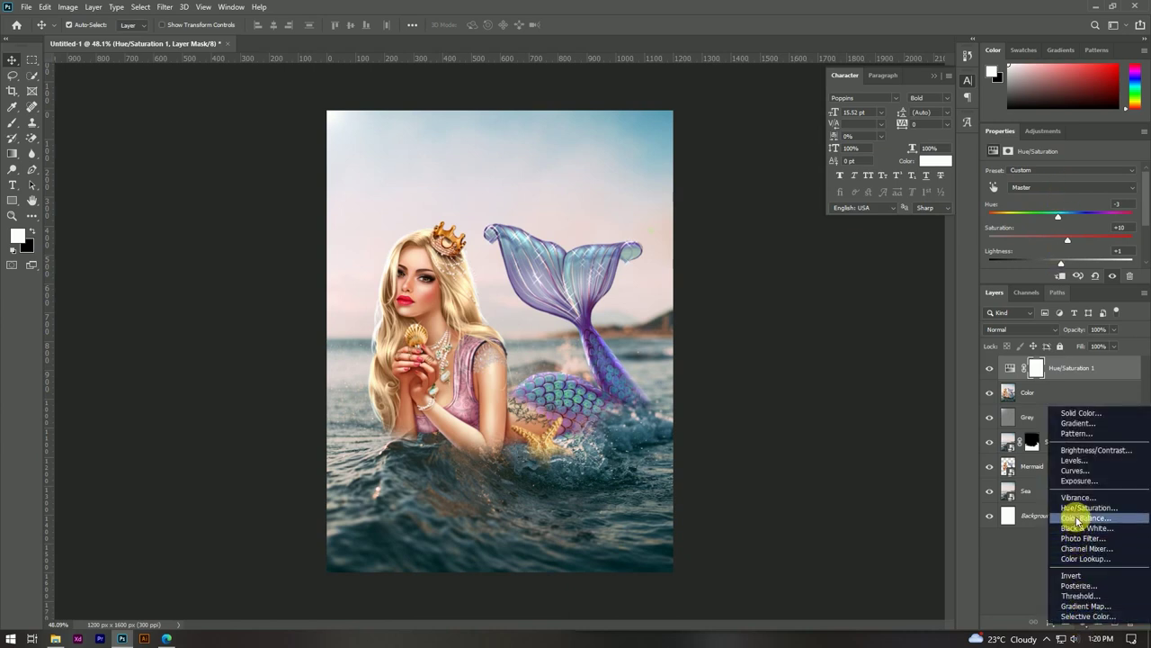
- Add a Brightness/Contrast layer at Brightness -12, Contrast 36, then stamp the visible layers
click(1080, 449)
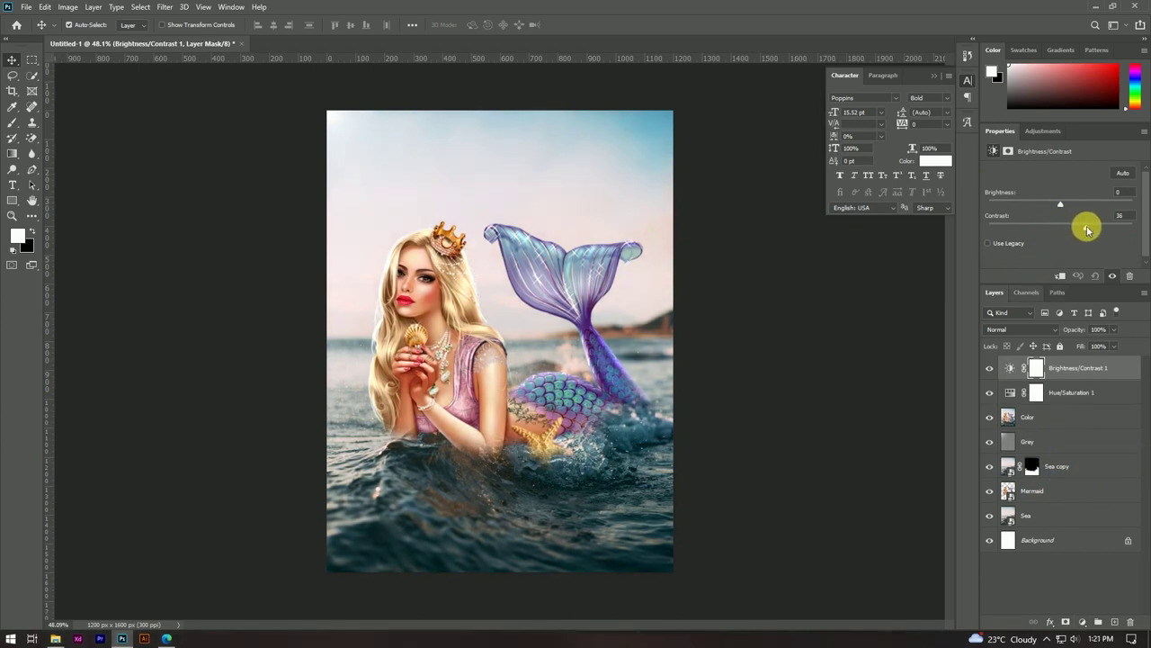
drag(1061, 207, 1055, 207)
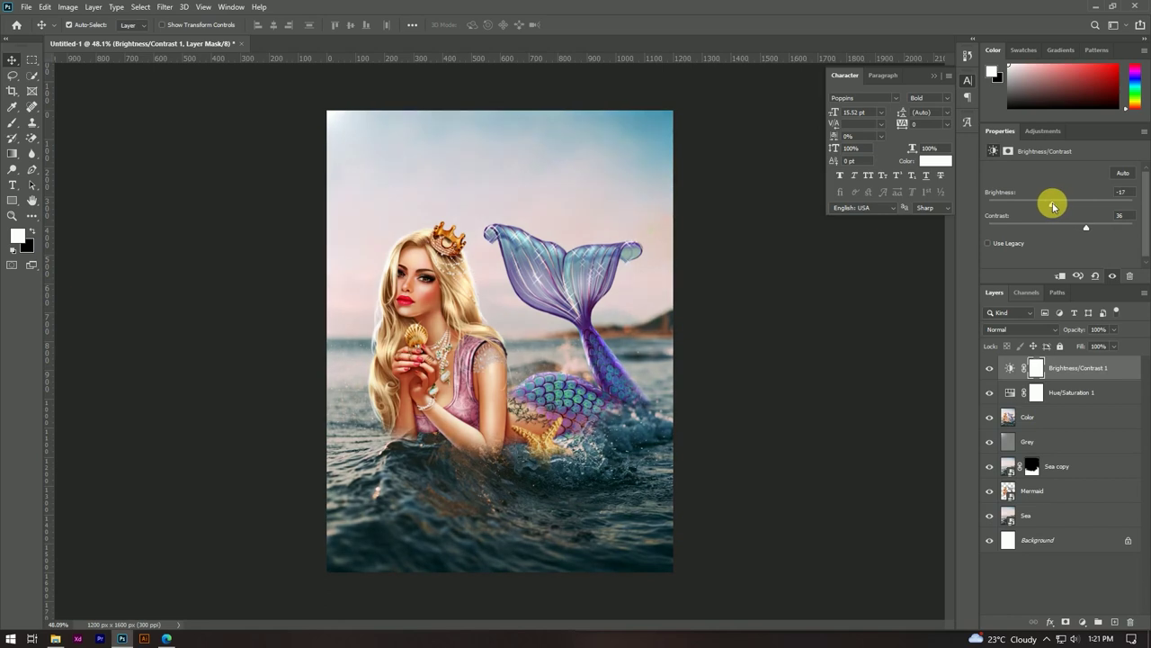
drag(1058, 207, 1056, 208)
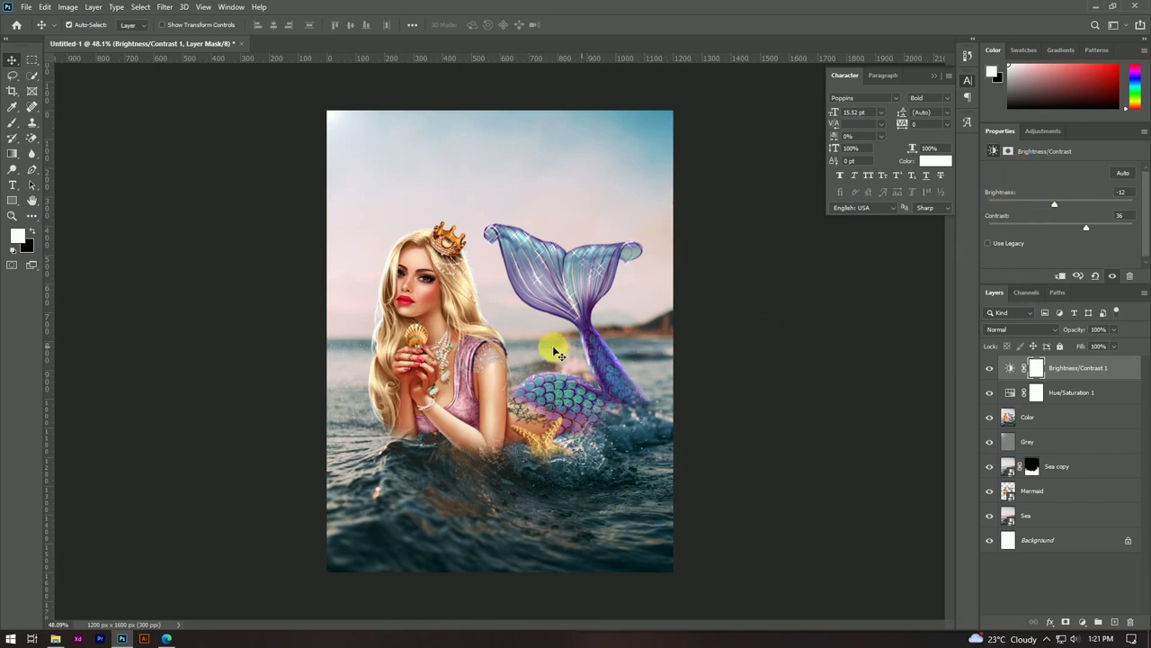
scroll(529, 352, down, 2)
scroll(527, 337, up, 2)
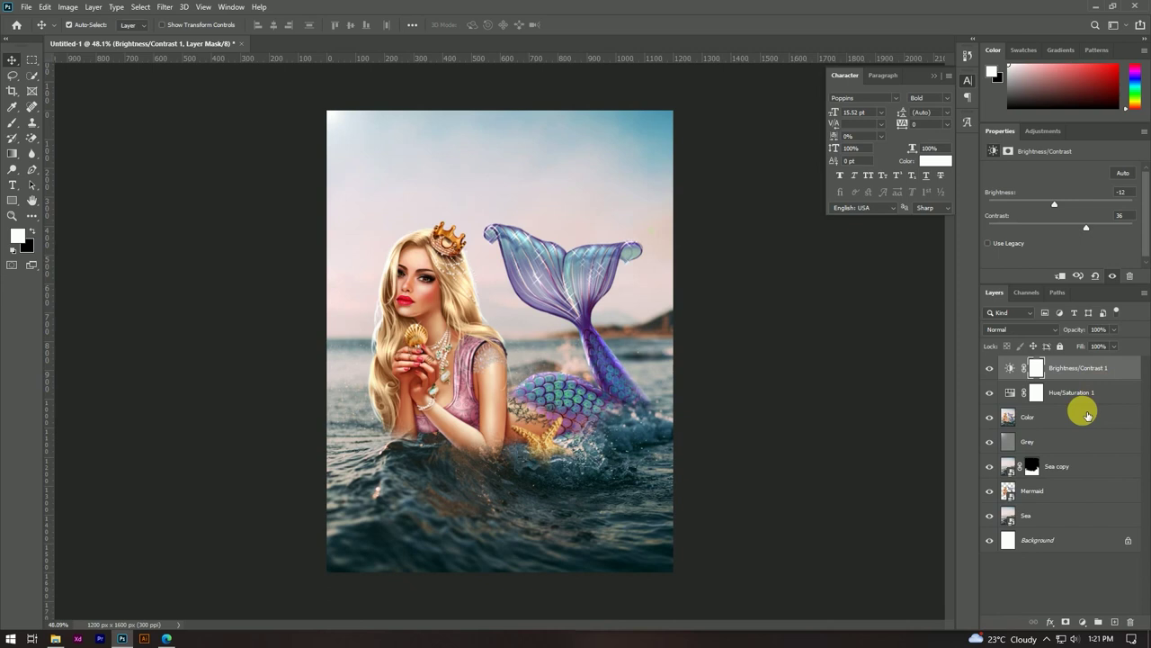
key(ctrl+alt+shift+e)
- Convert the merged Color2 layer to a smart object
right_click(1066, 369)
click(990, 288)
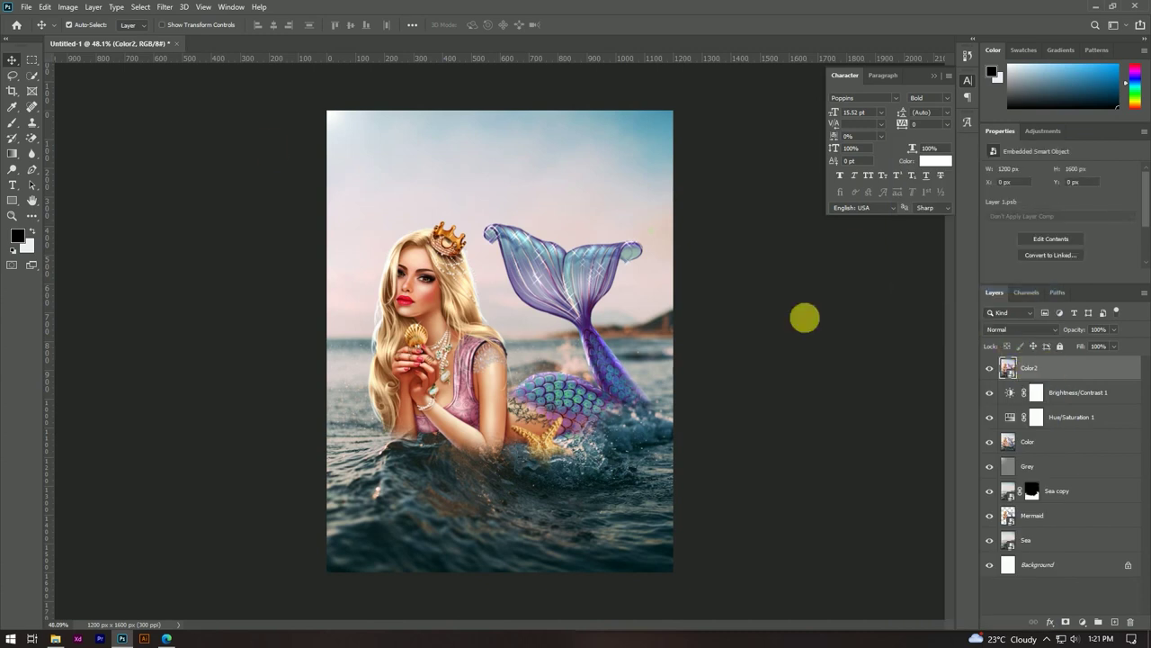
click(167, 13)
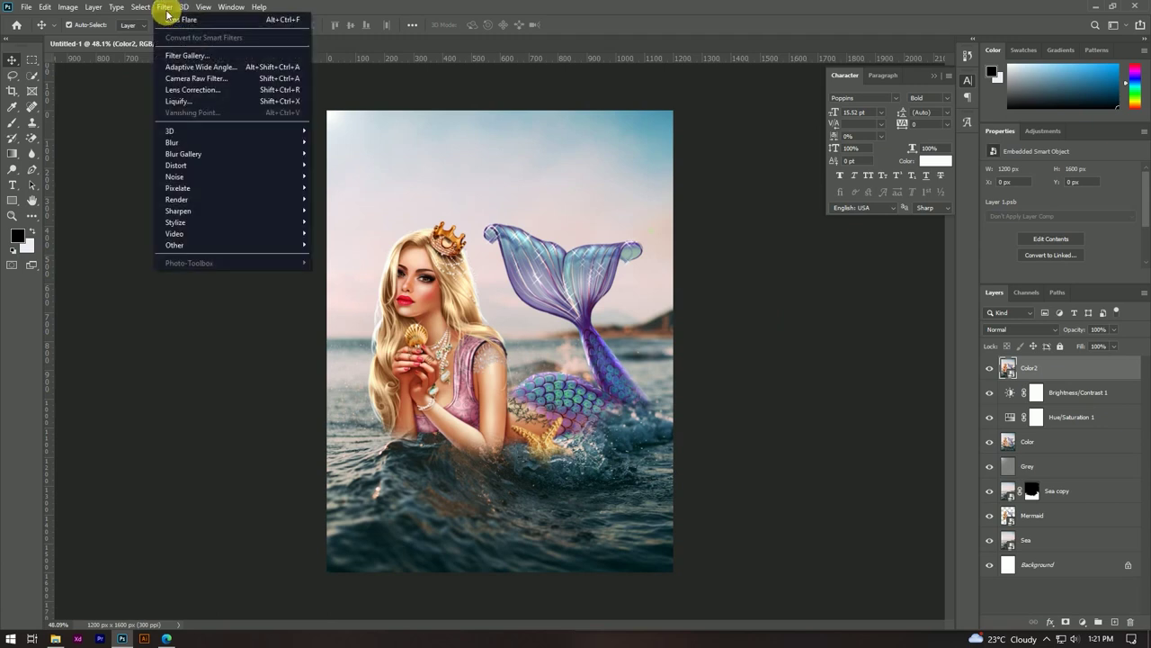
click(209, 78)
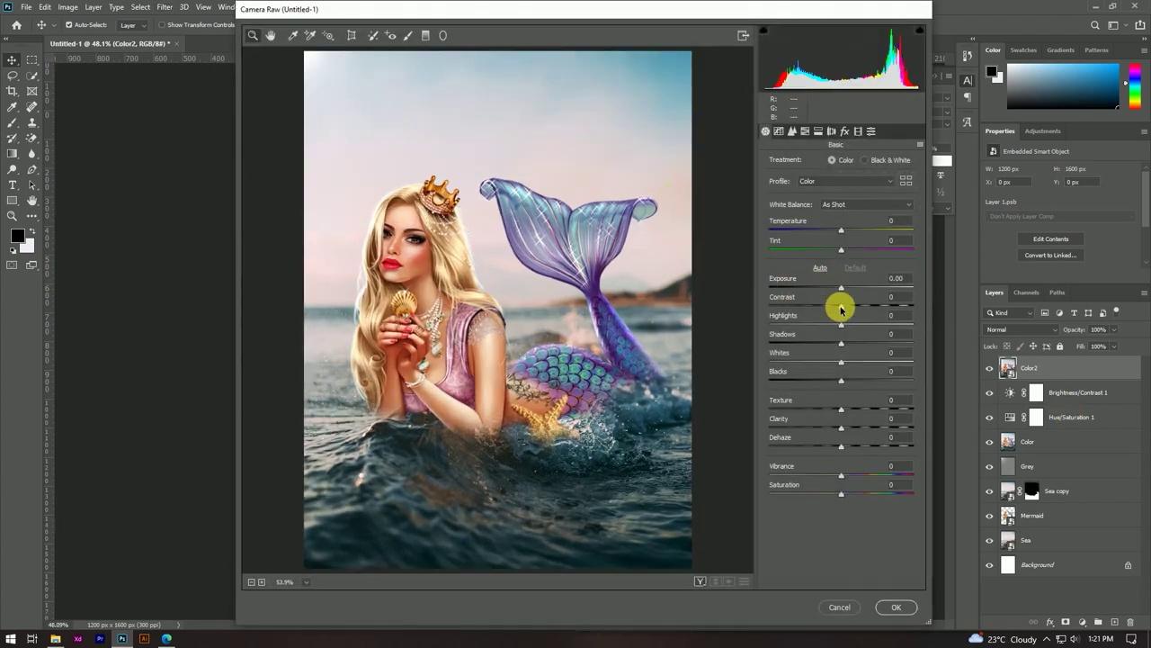
- In Camera Raw, set Temperature -13 and Contrast +16, add a vignette, and shift the blue primary hue
drag(840, 310, 849, 307)
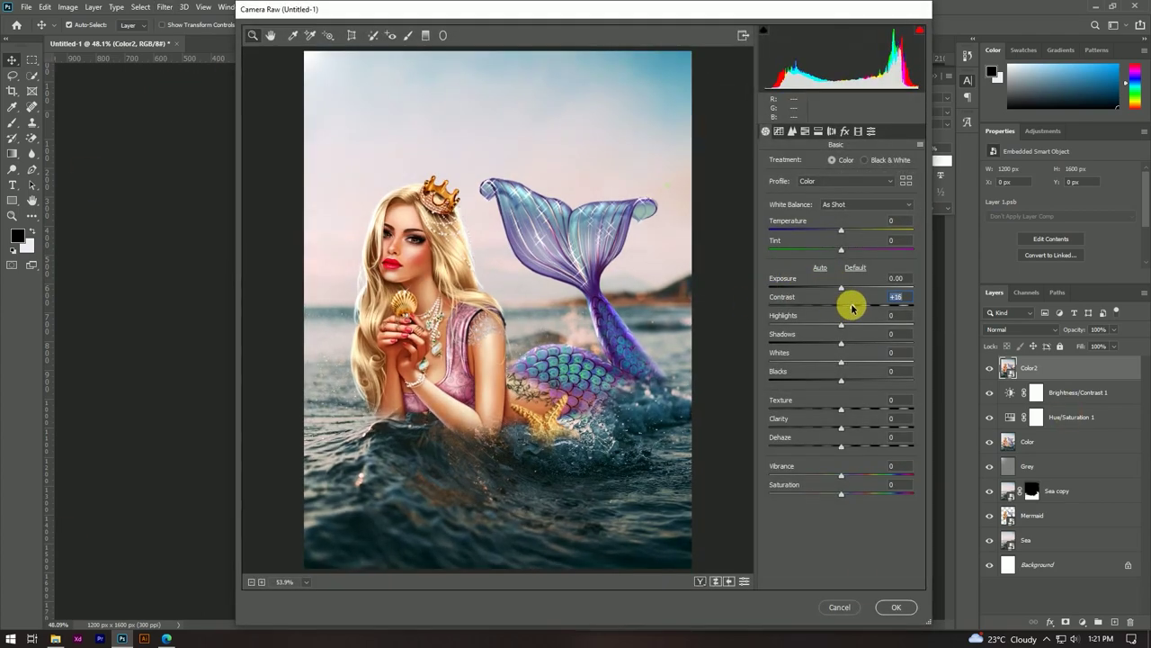
drag(841, 232, 830, 232)
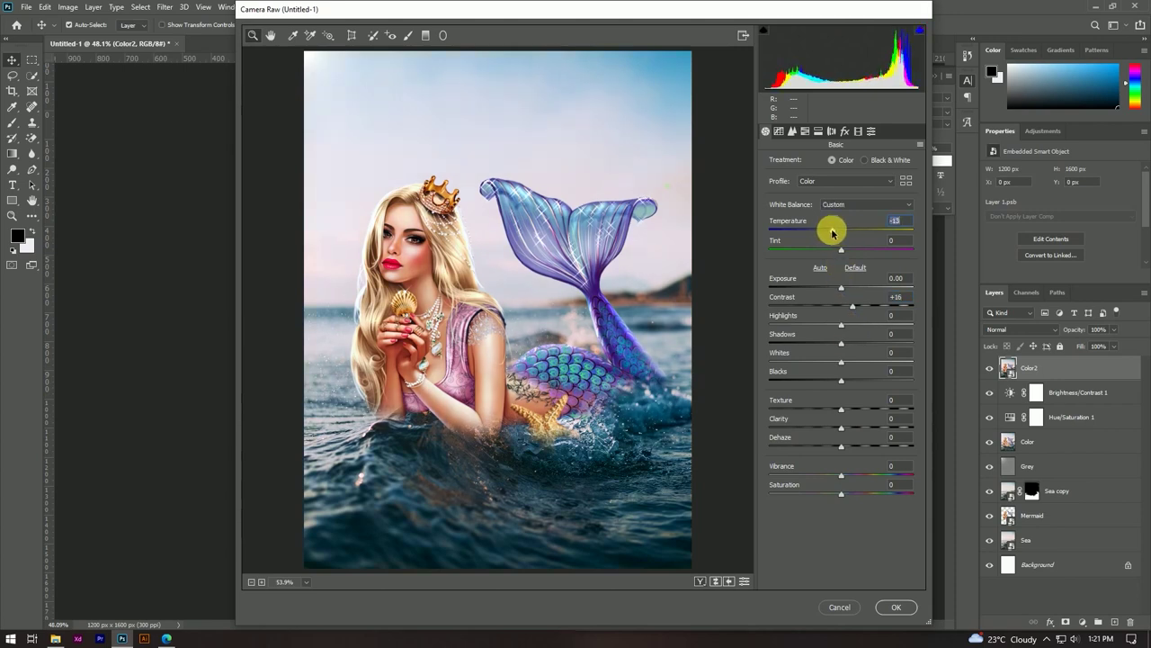
click(845, 131)
mouse_move(842, 288)
mouse_down()
mouse_move(810, 283)
mouse_move(827, 285)
mouse_up()
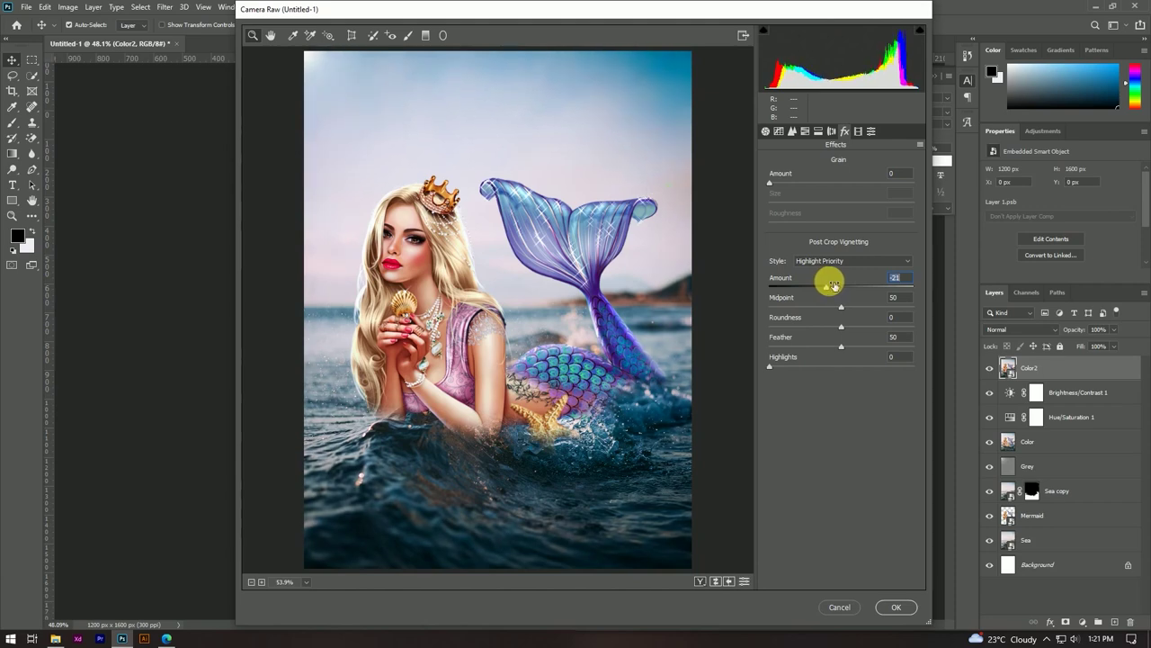
click(766, 131)
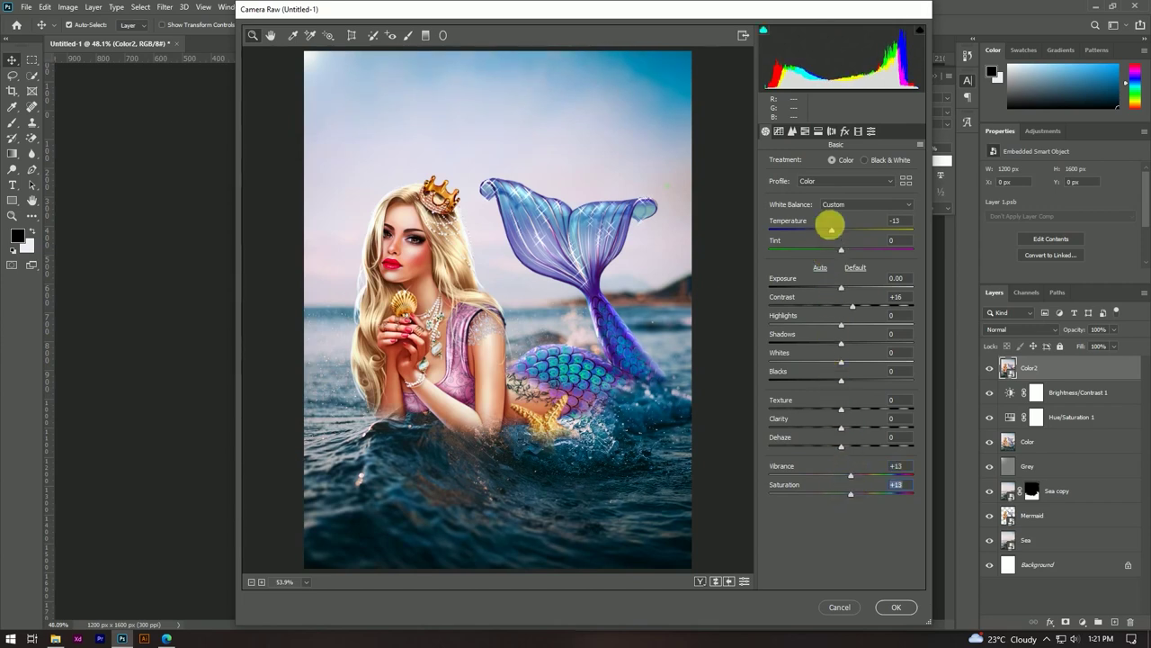
click(849, 133)
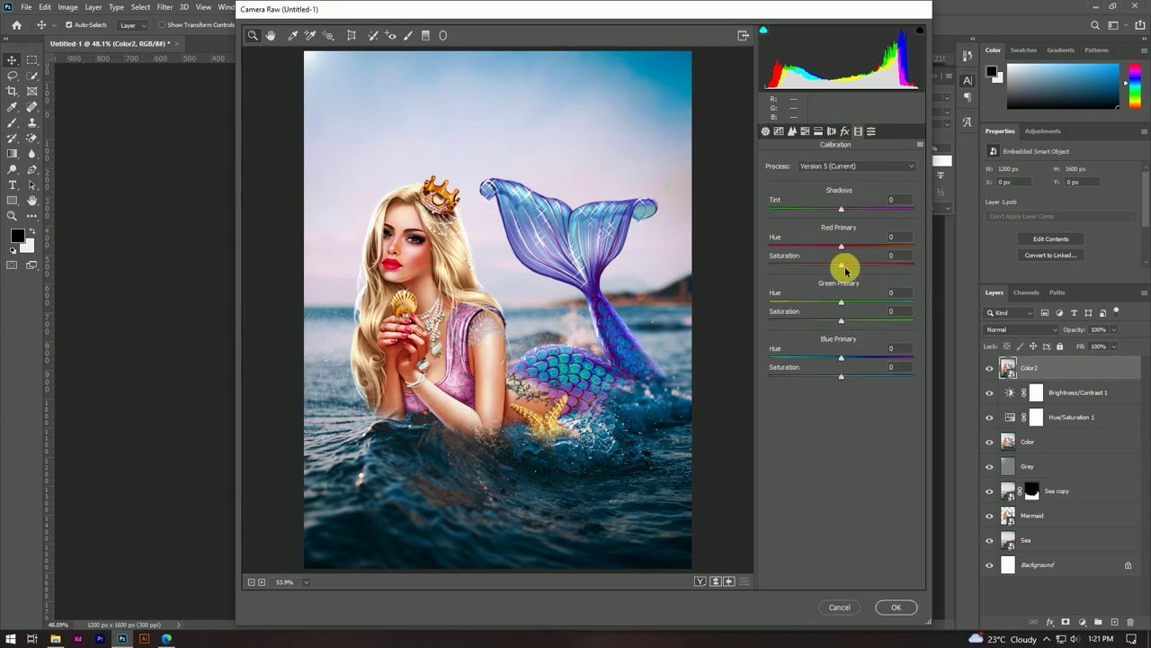
drag(840, 358, 851, 380)
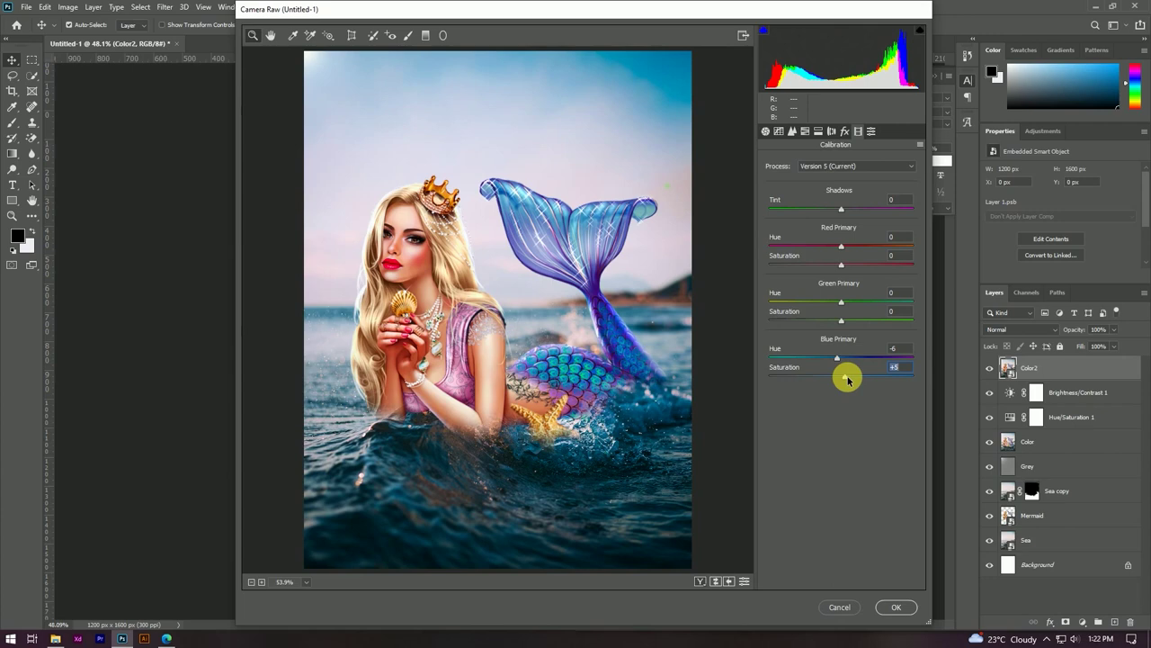
click(891, 606)
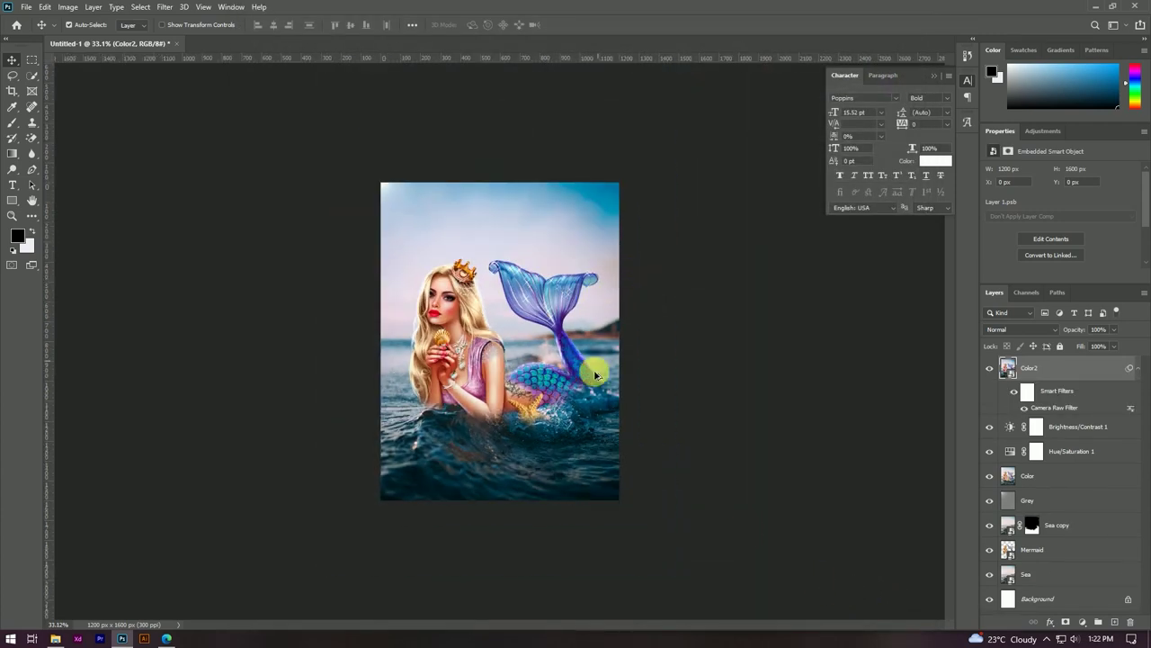
- Collapse Color2's filter list, pick the Dodge tool, and add an empty Layer 1
scroll(597, 385, up, 2)
click(1139, 370)
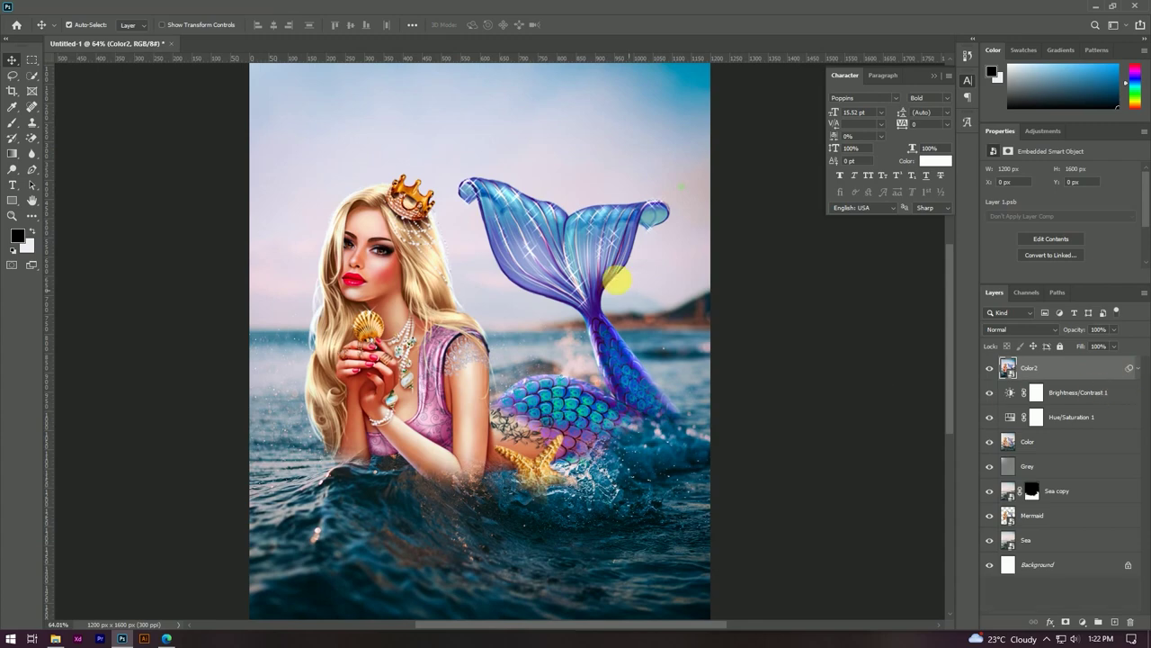
scroll(576, 353, down, 2)
scroll(501, 304, up, 1)
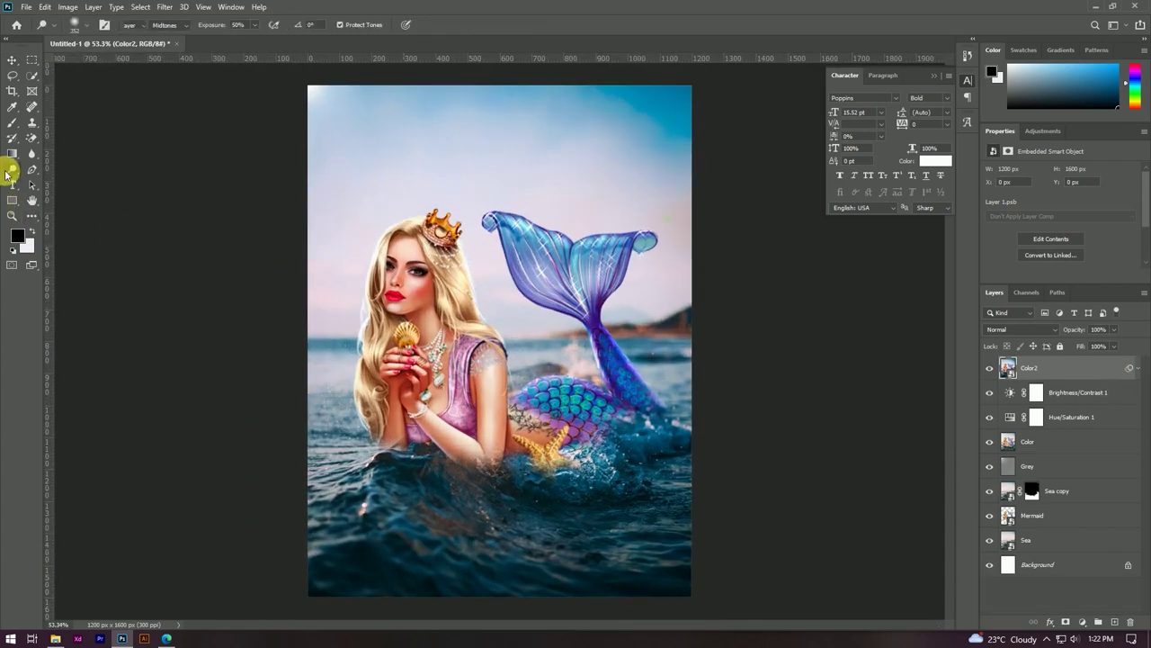
drag(6, 174, 56, 179)
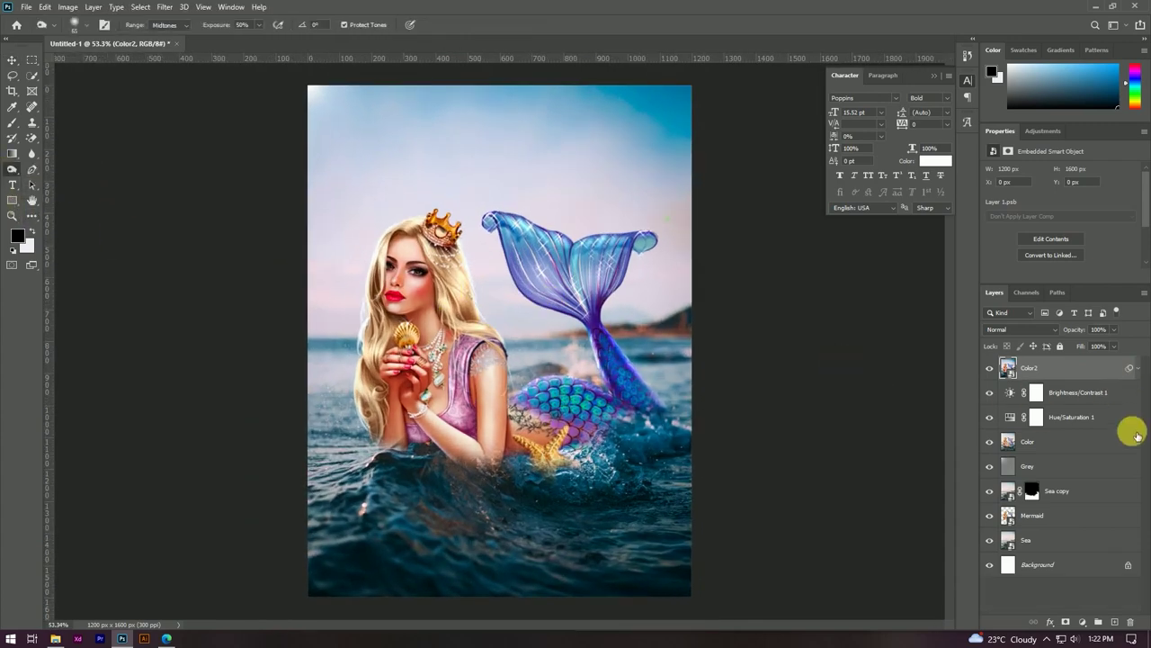
click(1115, 621)
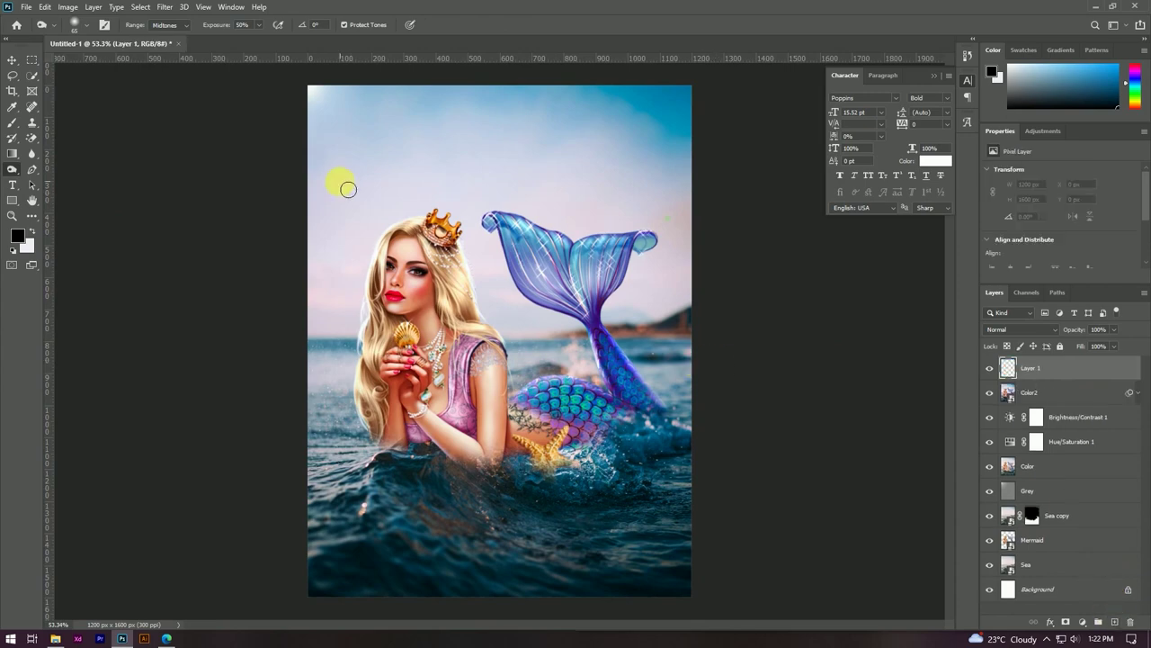
- Rasterize the Color2 layer and dodge the starfish and lower tail area
right_click(1063, 390)
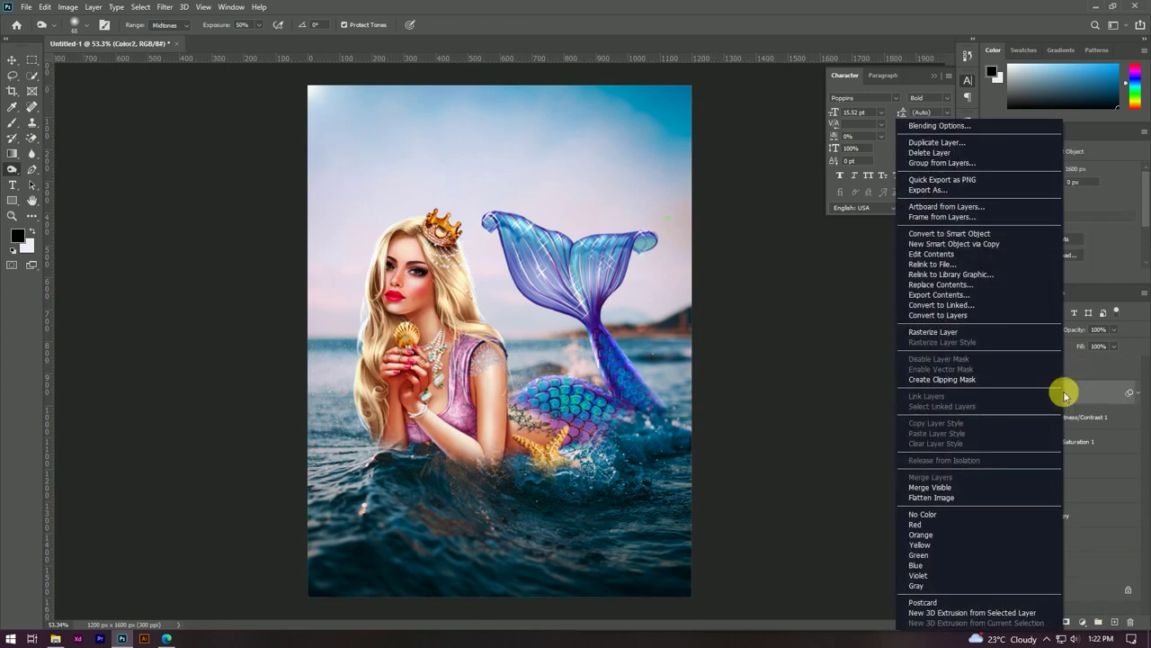
click(962, 331)
mouse_move(590, 456)
mouse_down()
mouse_move(604, 495)
mouse_move(527, 470)
mouse_move(643, 496)
mouse_up()
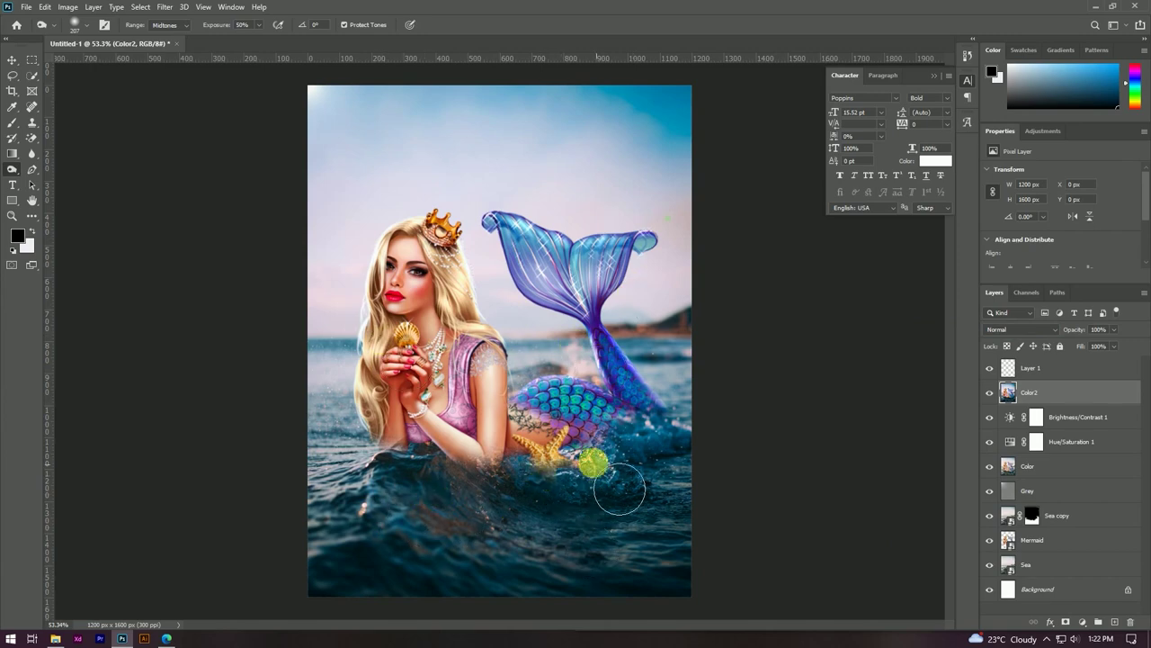
scroll(621, 329, down, 2)
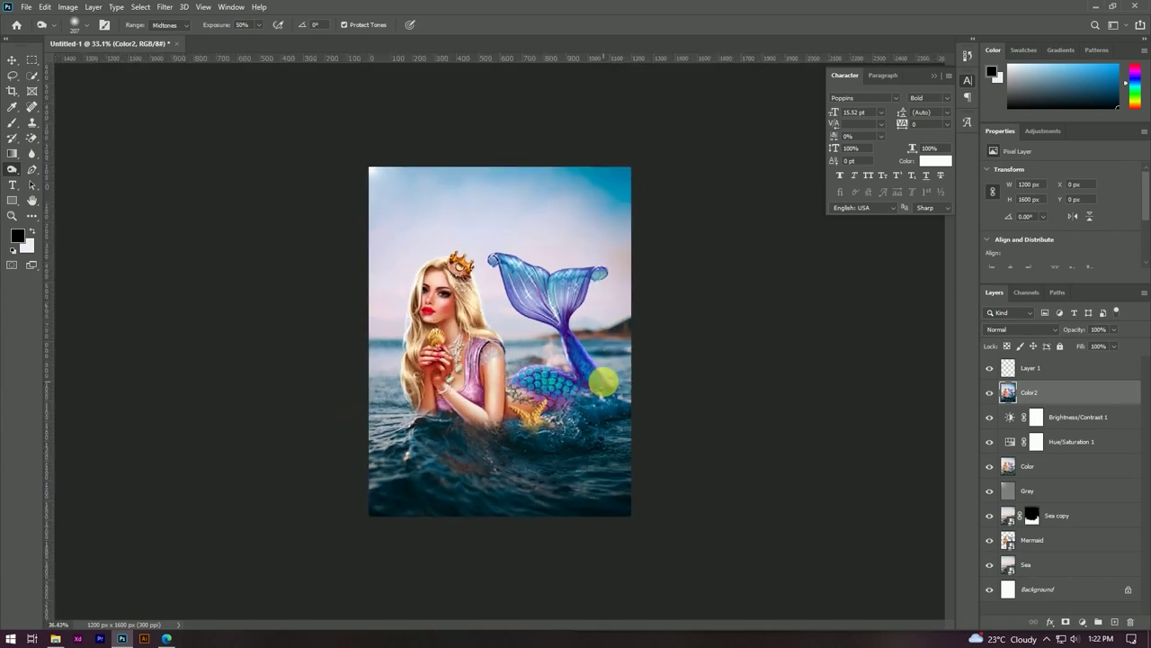
scroll(591, 540, up, 5)
scroll(591, 540, up, 2)
scroll(675, 365, down, 1)
scroll(675, 364, down, 2)
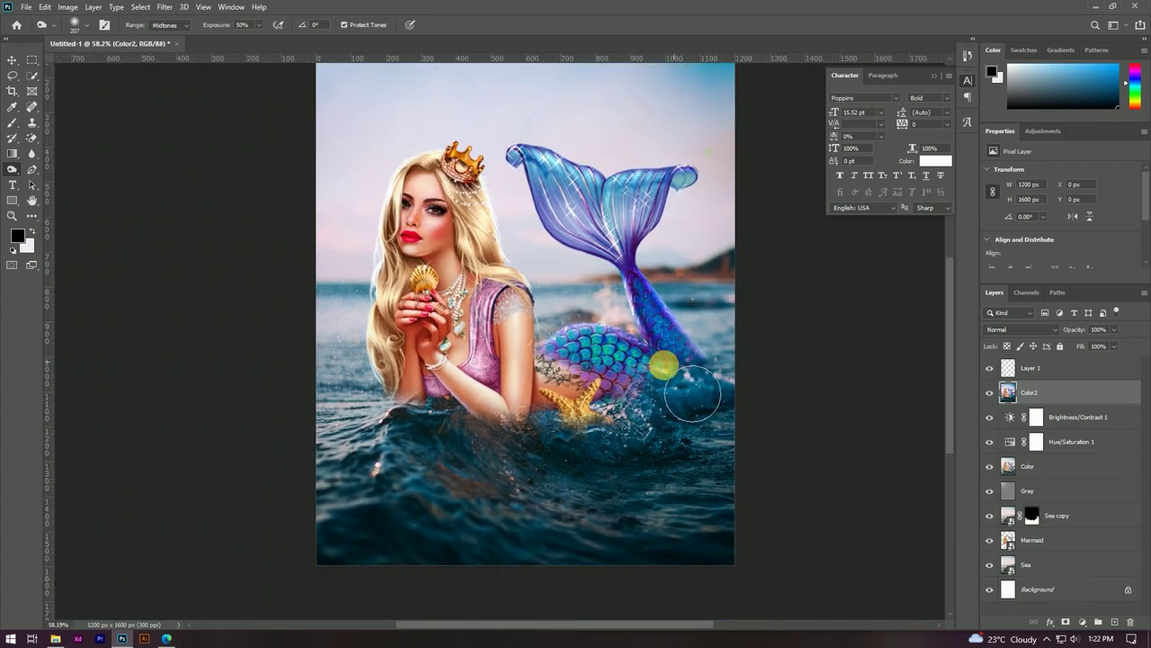
key(v)
scroll(567, 367, down, 1)
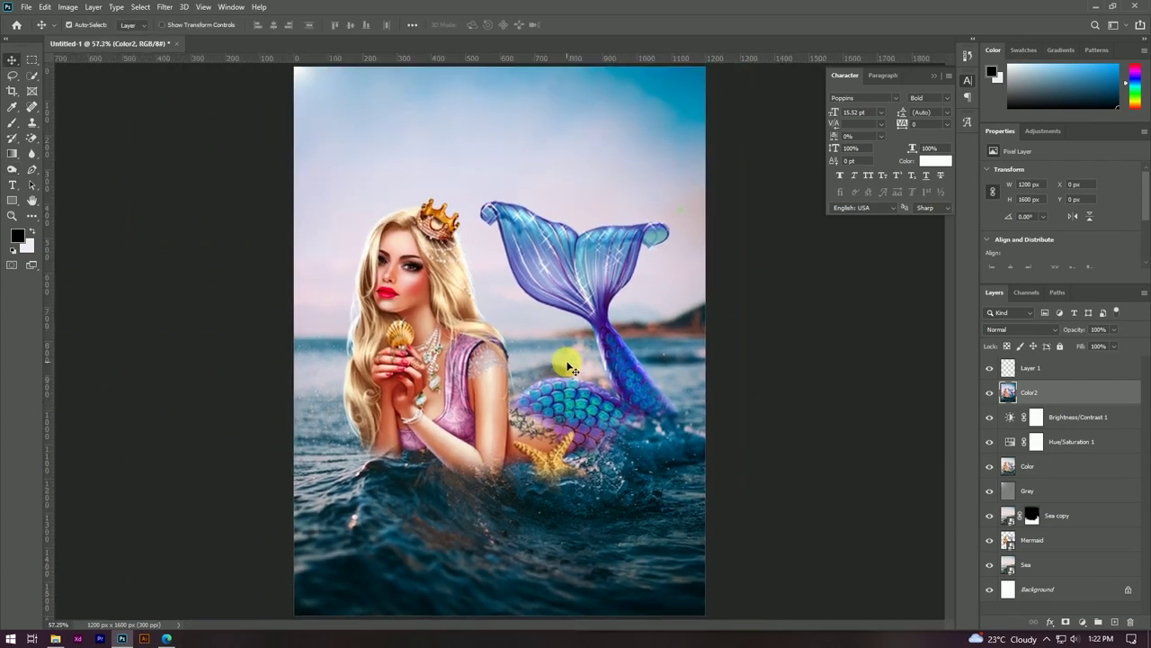
scroll(560, 360, down, 2)
scroll(560, 360, up, 1)
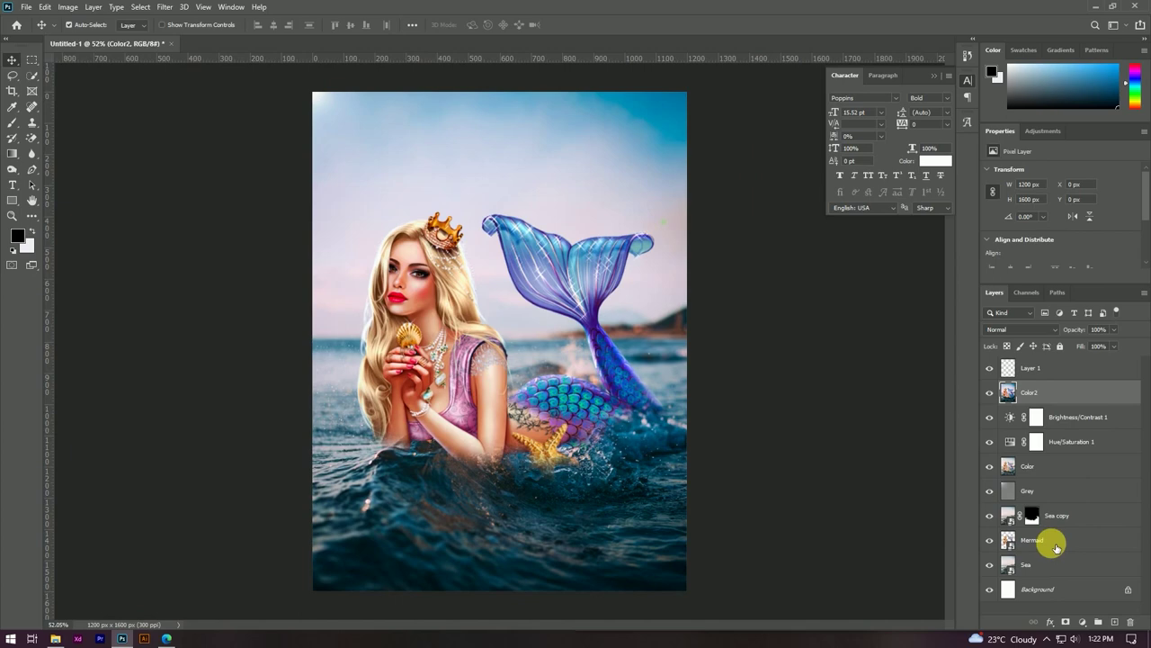
scroll(630, 305, down, 1)
scroll(611, 265, up, 2)
scroll(628, 268, down, 2)
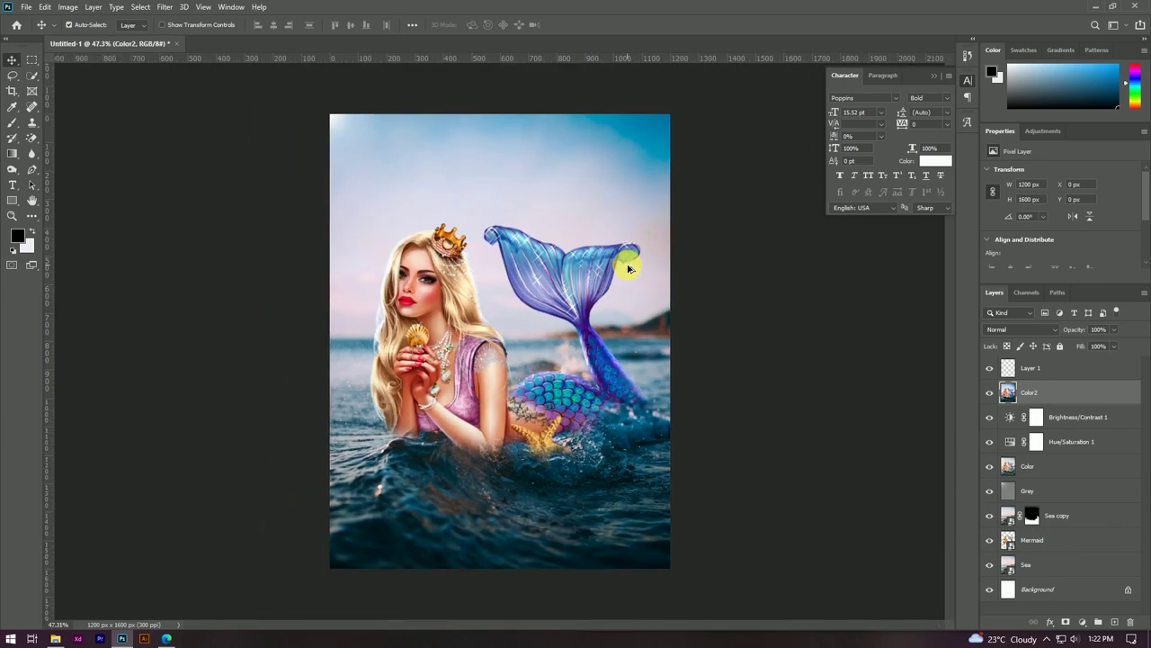
click(712, 317)
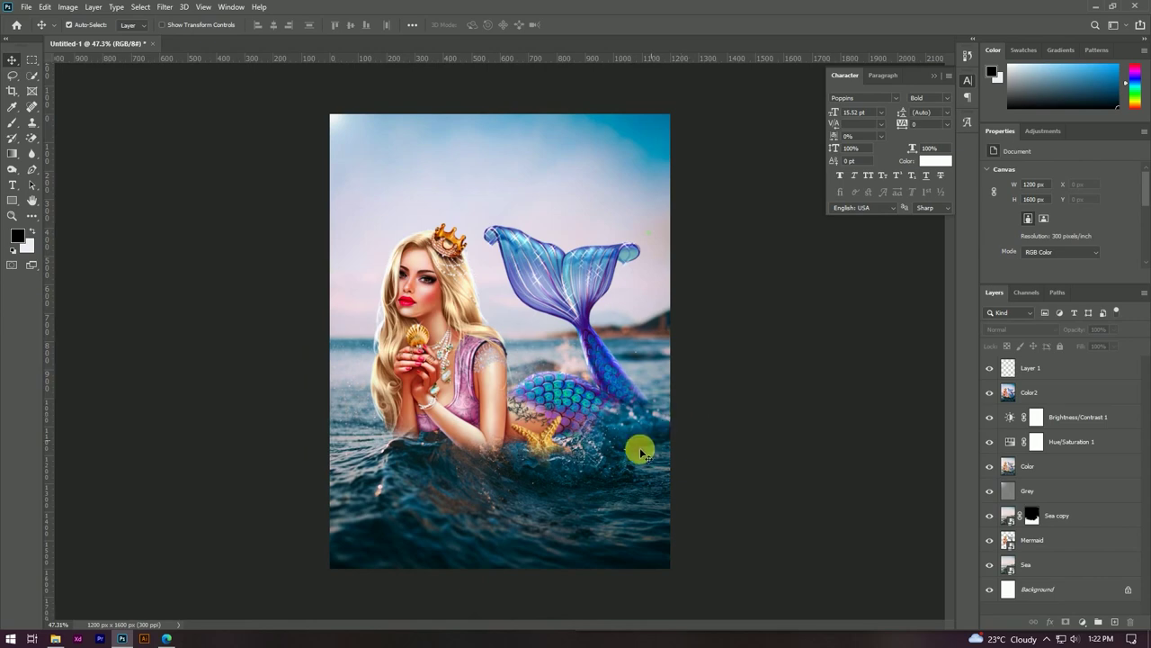
scroll(609, 484, up, 1)
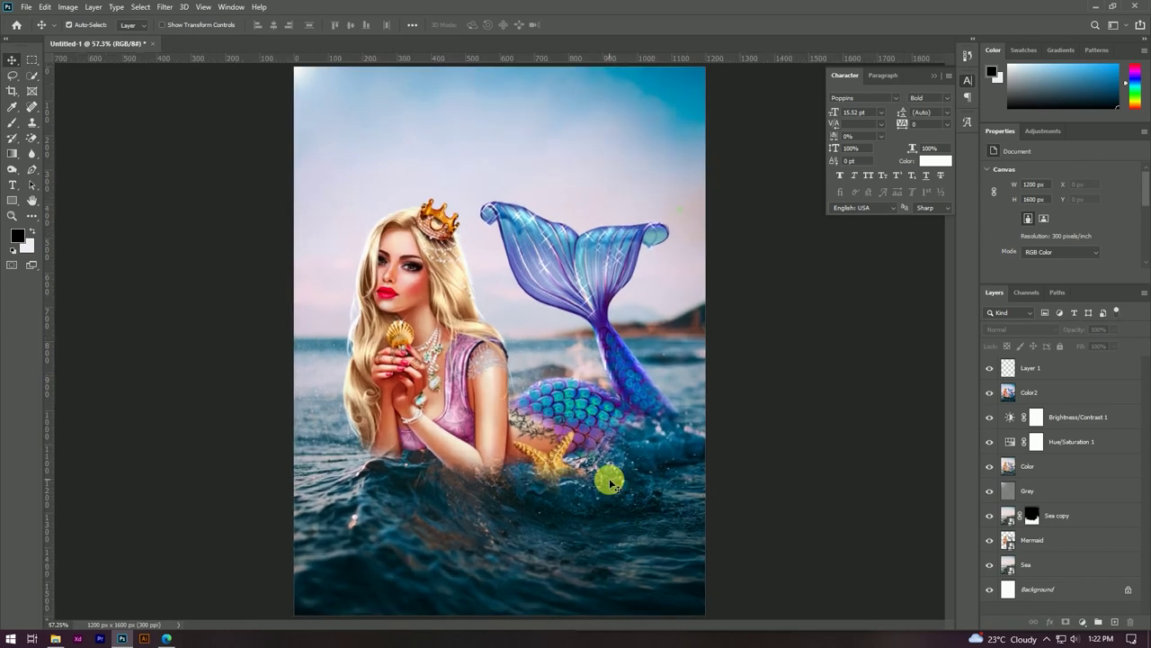